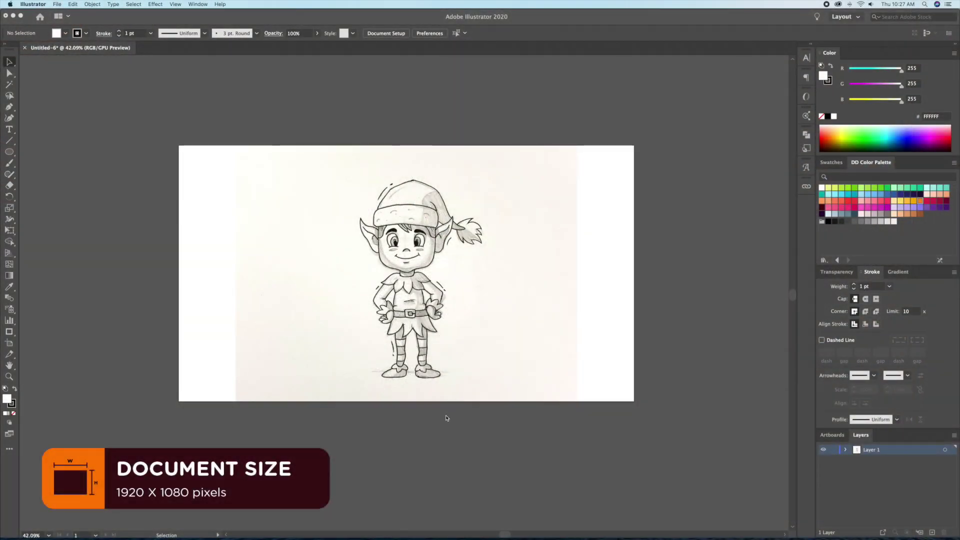
# - Rename the layer holding the elf sketch as Template and turn it into a template layer
pyautogui.press('z')
pyautogui.moveTo(513, 320); pyautogui.dragTo(497, 302)
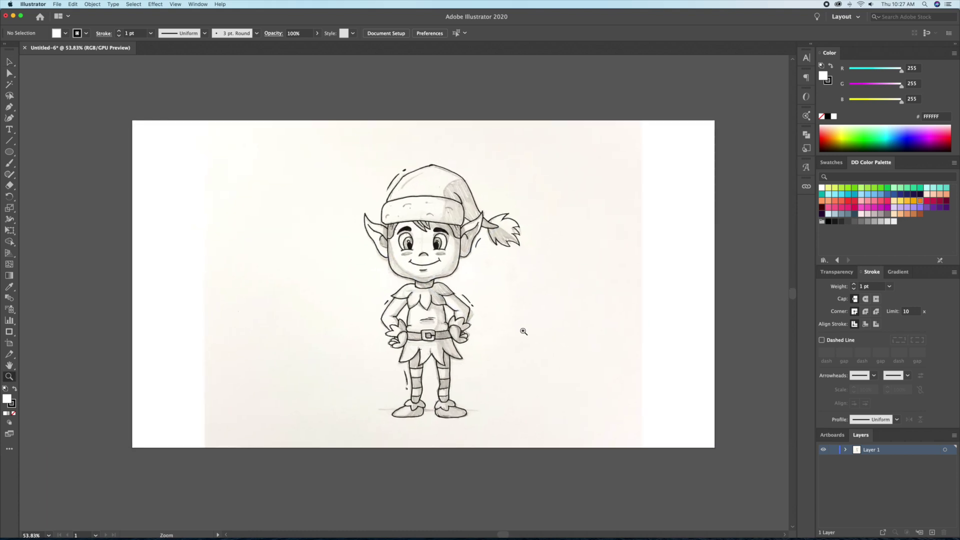
pyautogui.doubleClick(856, 450)
pyautogui.write('Templa')
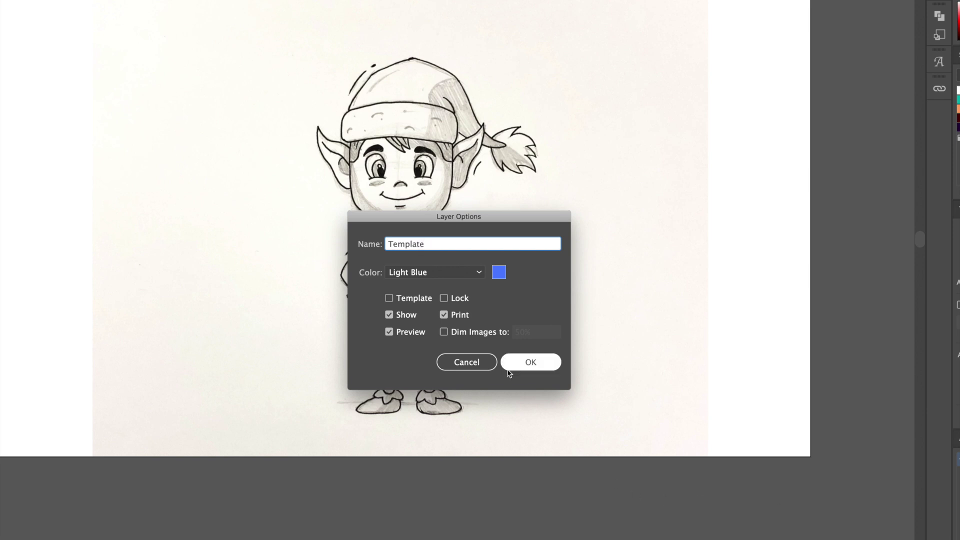
pyautogui.write('te')
pyautogui.click(415, 301)
pyautogui.click(530, 361)
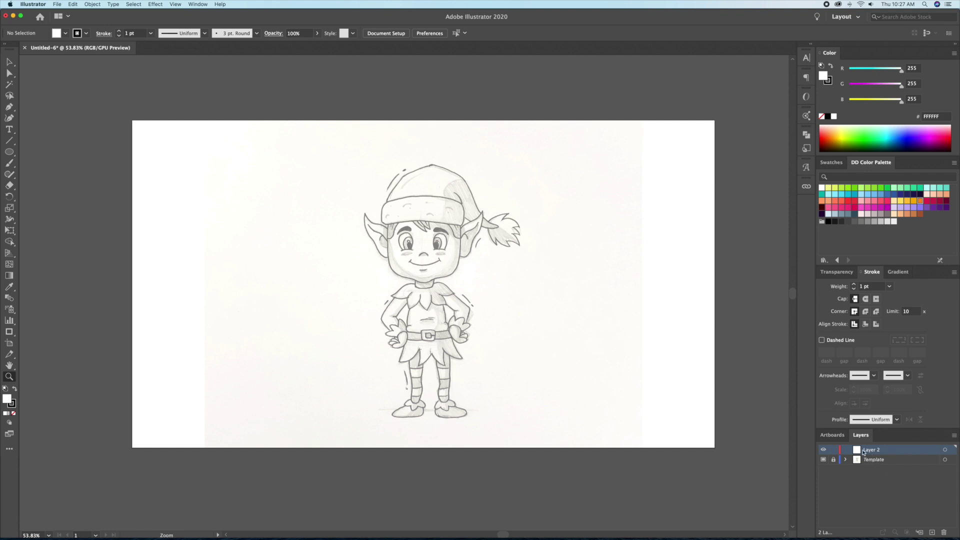
# - Name the new layer above the template Outline
pyautogui.doubleClick(857, 450)
pyautogui.write('Outline')
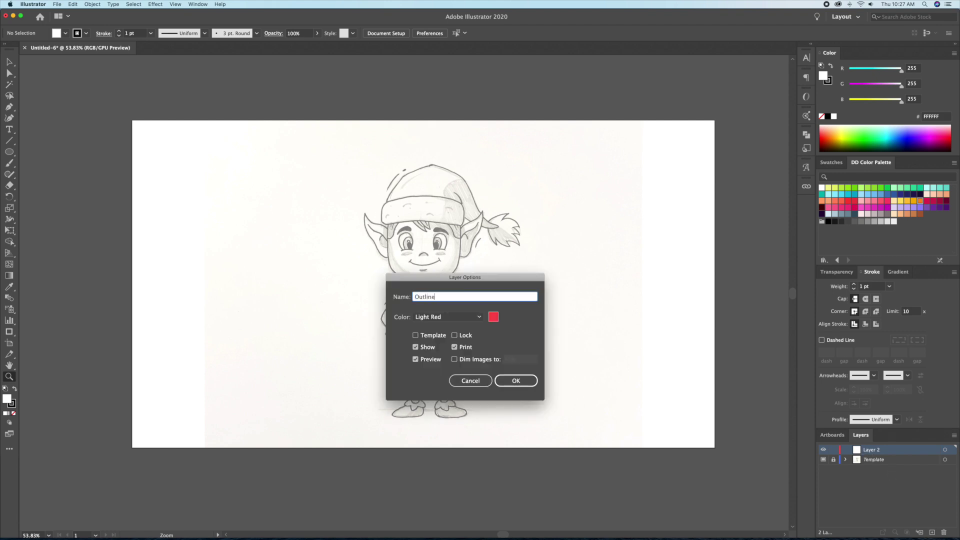
pyautogui.press('Return')
# - Set no fill and a black 7 pt stroke with round caps and round corners
pyautogui.press('v')
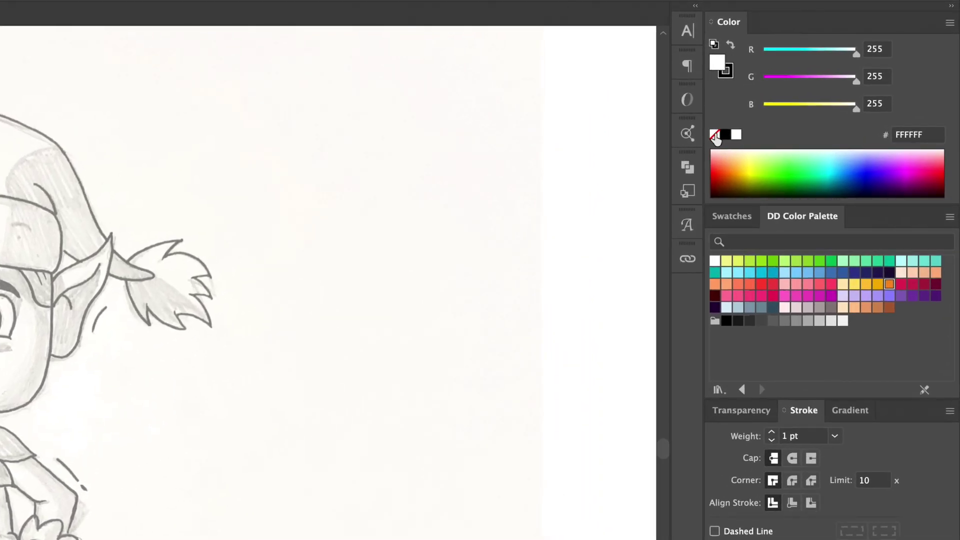
pyautogui.click(714, 135)
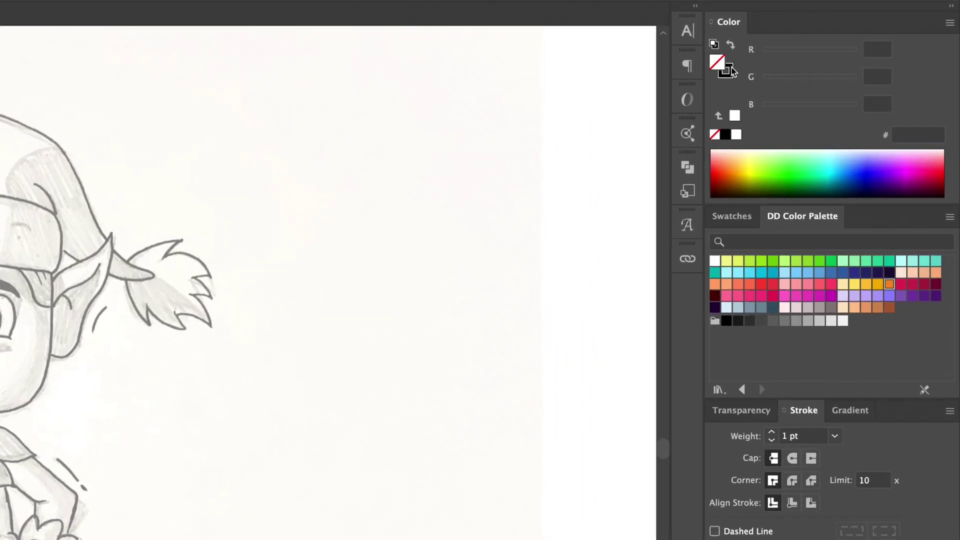
pyautogui.click(728, 75)
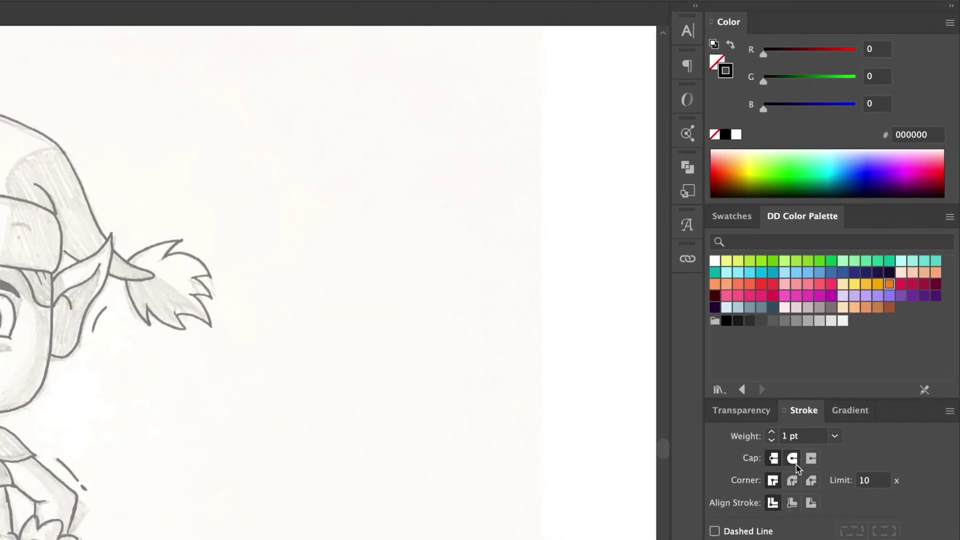
pyautogui.click(773, 433)
pyautogui.click(773, 433)
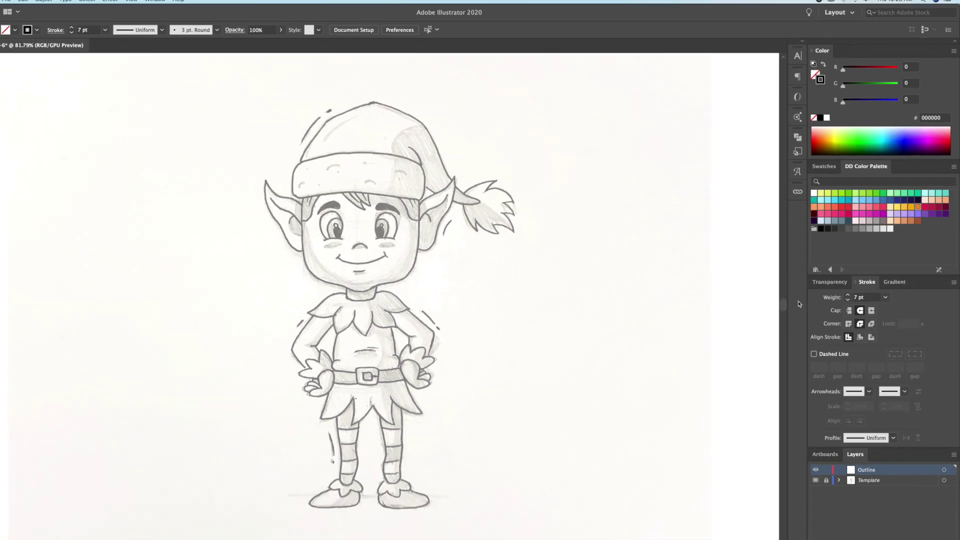
# - Draw a rectangle about 261 by 73 px over the sketched hat brim with the Rectangle tool
pyautogui.click(1, 268)
pyautogui.click(1, 268)
pyautogui.moveTo(429, 190); pyautogui.dragTo(429, 204)
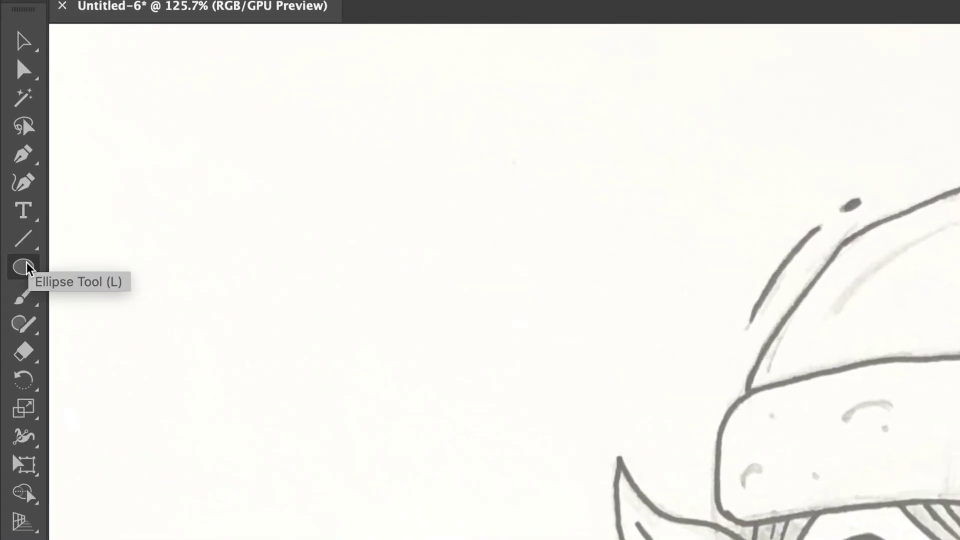
pyautogui.click(10, 152)
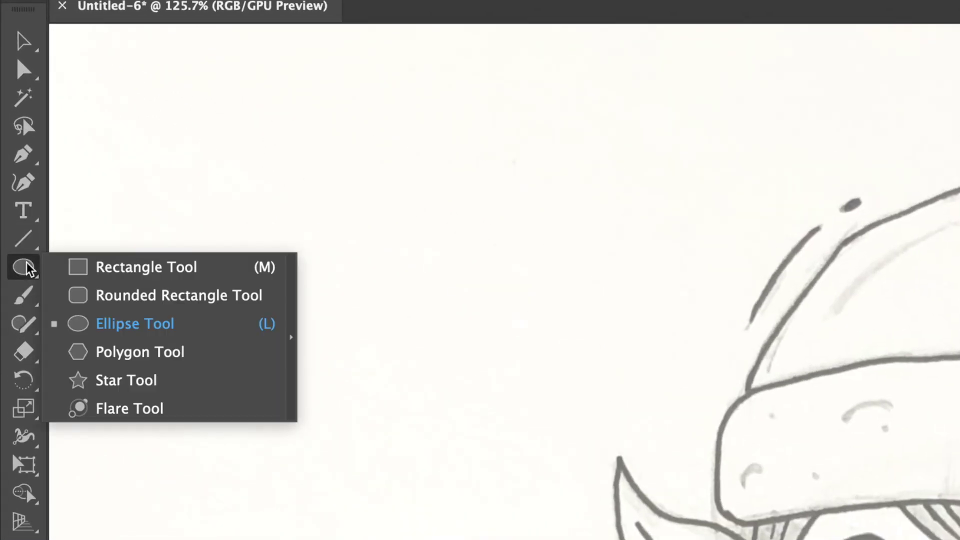
pyautogui.click(127, 269)
pyautogui.moveTo(334, 194)
pyautogui.mouseDown()
pyautogui.moveTo(433, 245)
pyautogui.moveTo(472, 218)
pyautogui.moveTo(518, 235)
pyautogui.mouseUp()
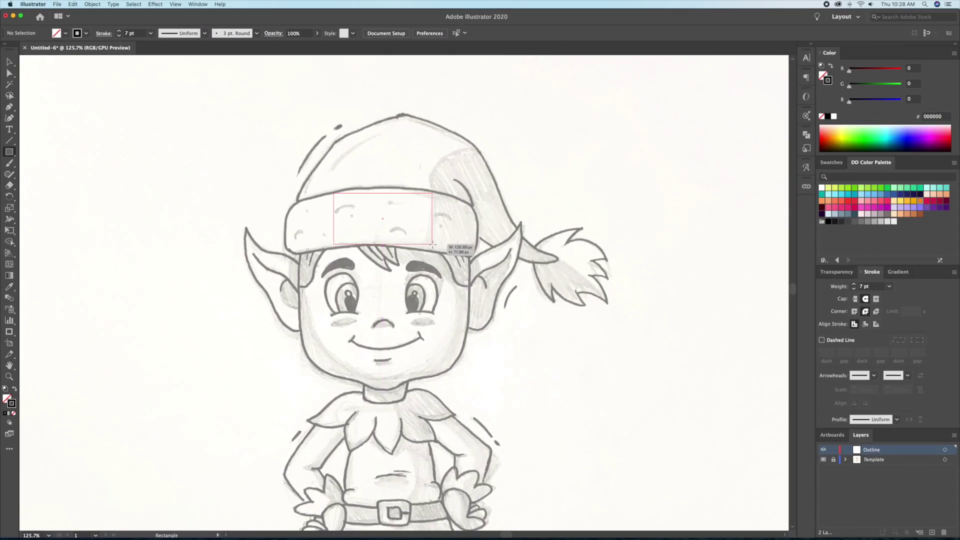
pyautogui.press('v')
pyautogui.scroll(2, 368, 186)
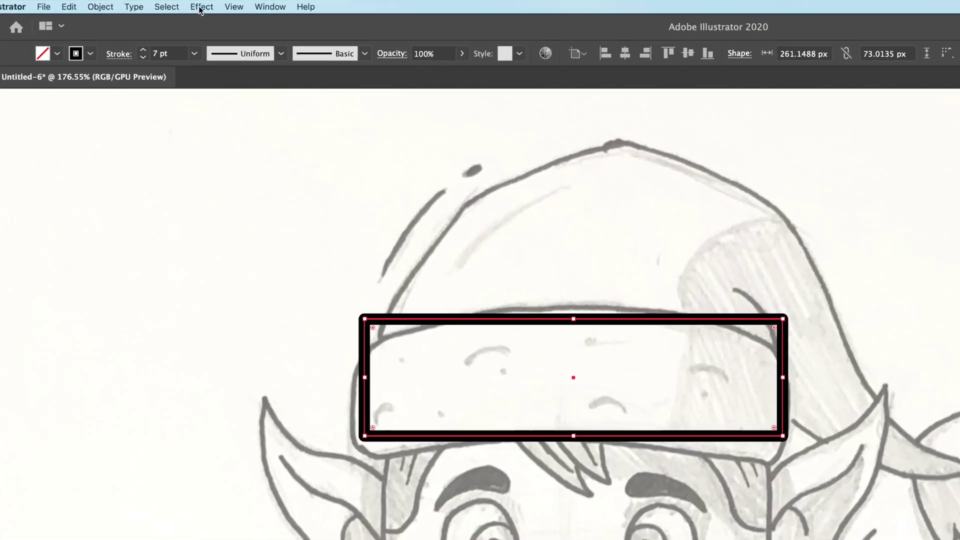
# - Apply an Arc warp effect to the brim rectangle with a 10% horizontal bend
pyautogui.click(156, 4)
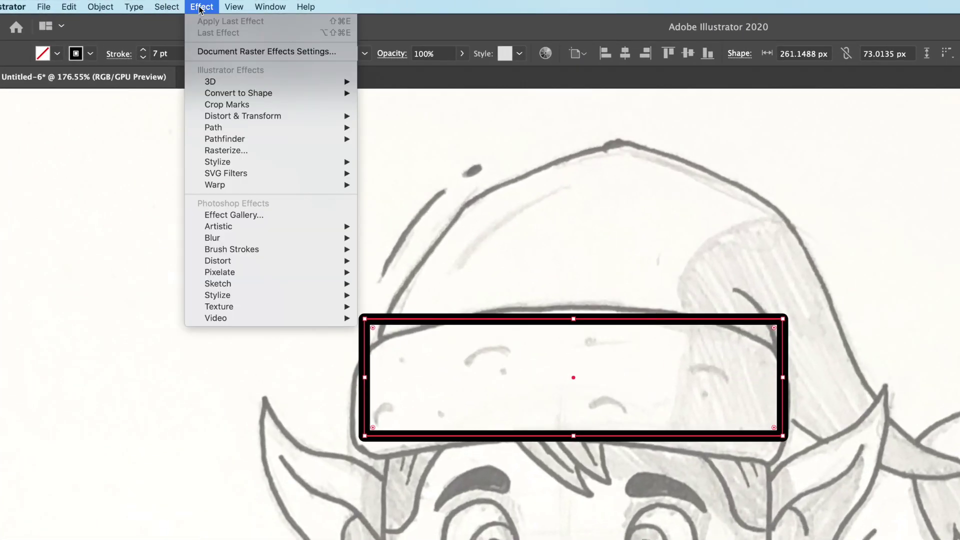
pyautogui.moveTo(283, 188)
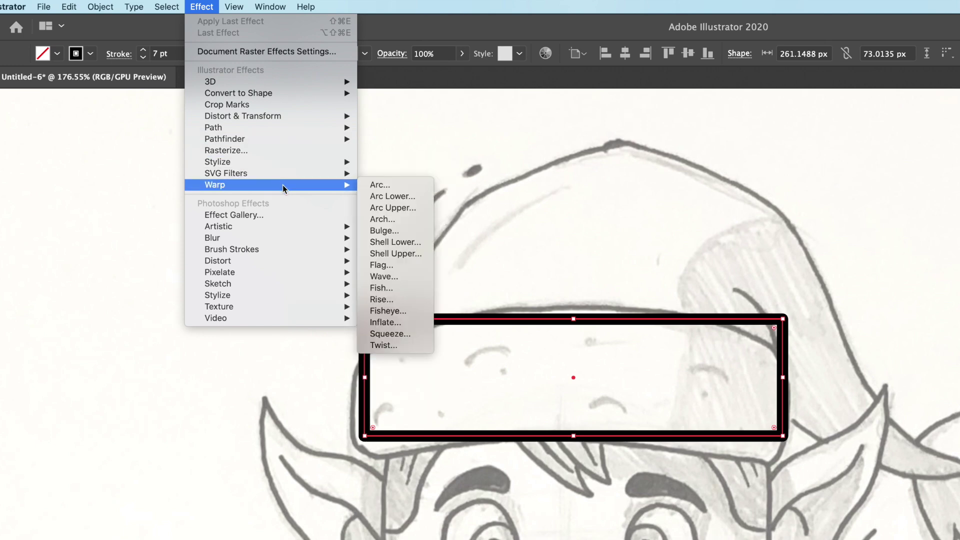
pyautogui.click(378, 185)
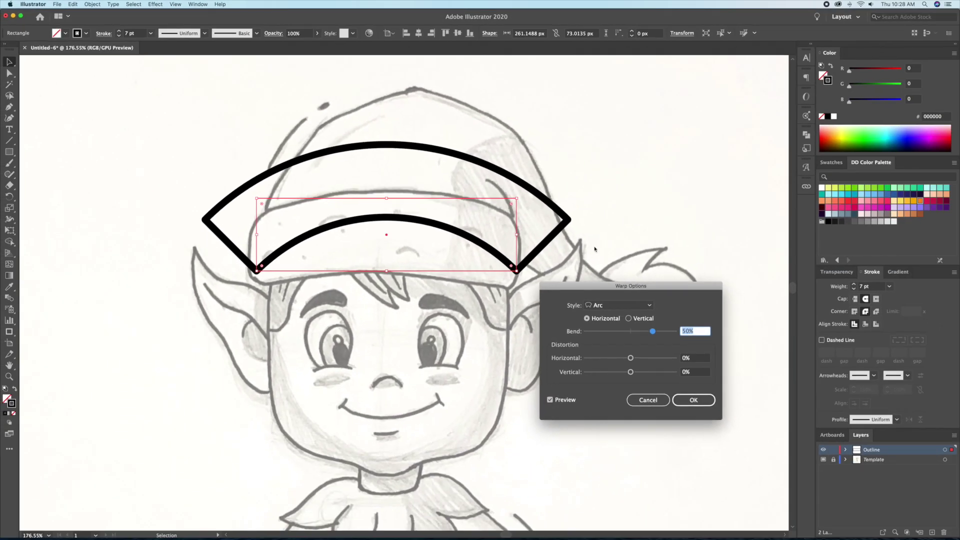
pyautogui.hotkey('shift', 'Down')
pyautogui.hotkey('shift', 'Down')
pyautogui.hotkey('shift', 'Down')
pyautogui.hotkey('shift', 'Down')
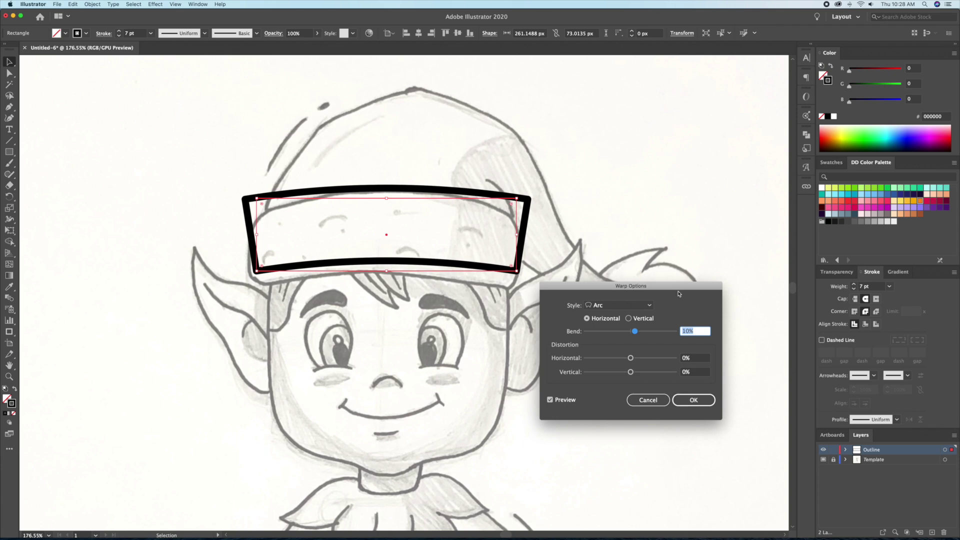
pyautogui.click(701, 398)
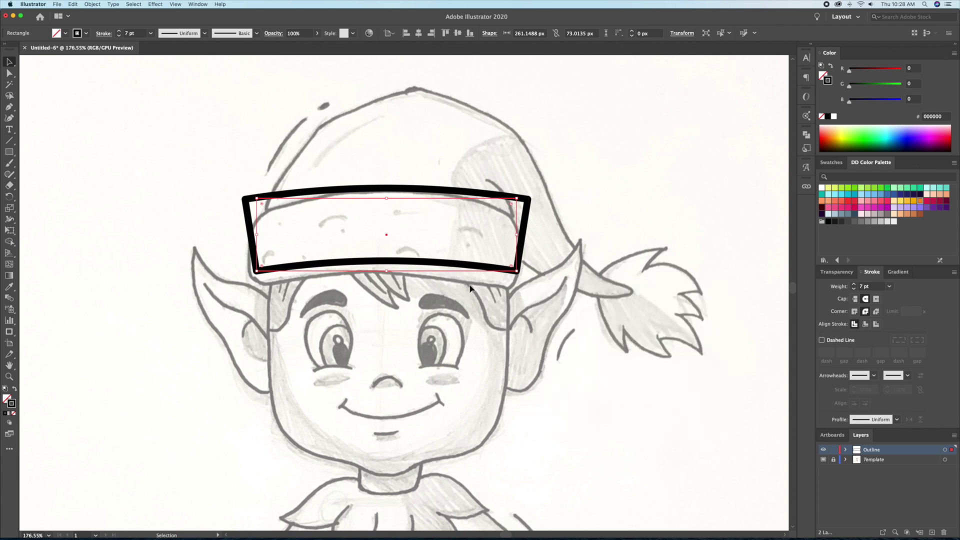
# - Expand the warped rectangle's appearance and round its corners to match the sketched hat brim
pyautogui.click(93, 5)
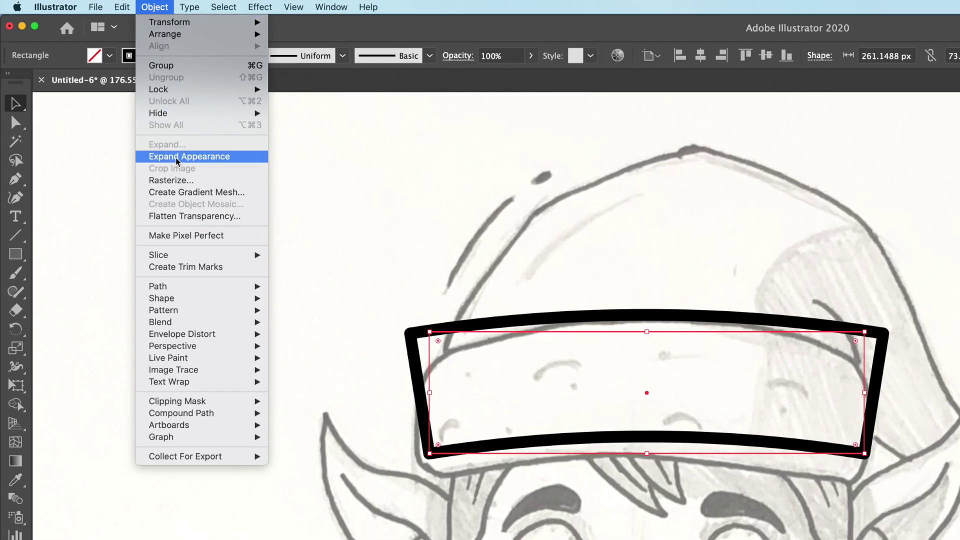
pyautogui.click(182, 157)
pyautogui.press('a')
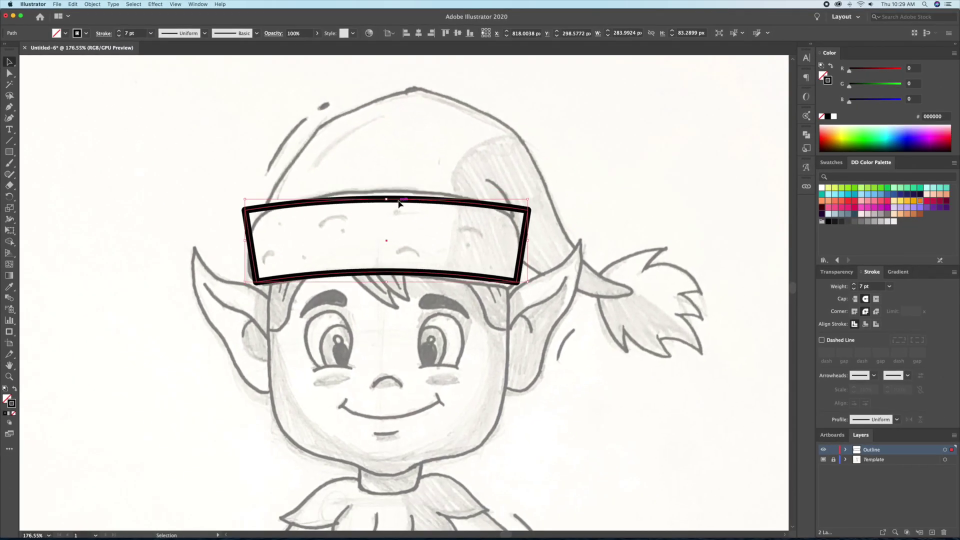
pyautogui.moveTo(515, 214); pyautogui.dragTo(502, 221)
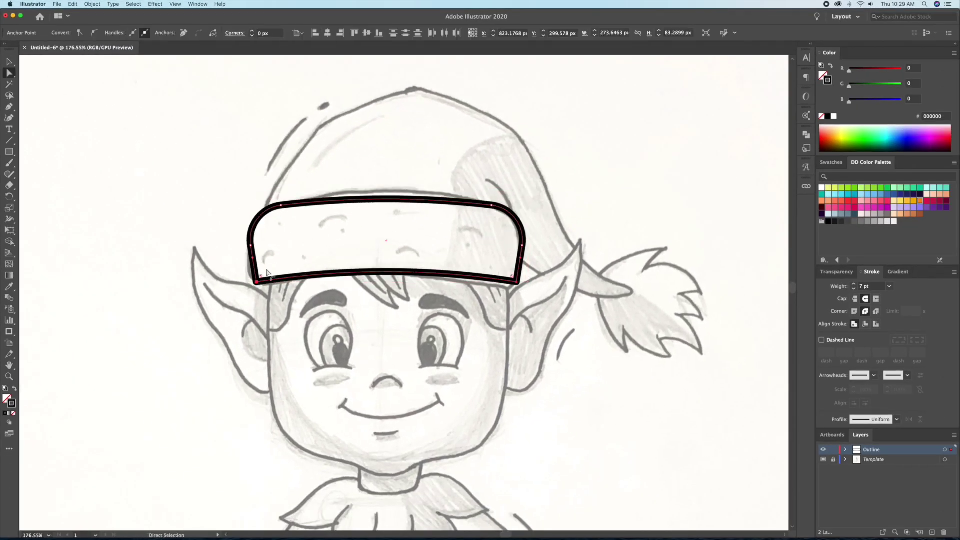
pyautogui.press('v')
pyautogui.click(480, 286)
pyautogui.click(823, 459)
pyautogui.click(823, 459)
pyautogui.moveTo(435, 197); pyautogui.dragTo(434, 248)
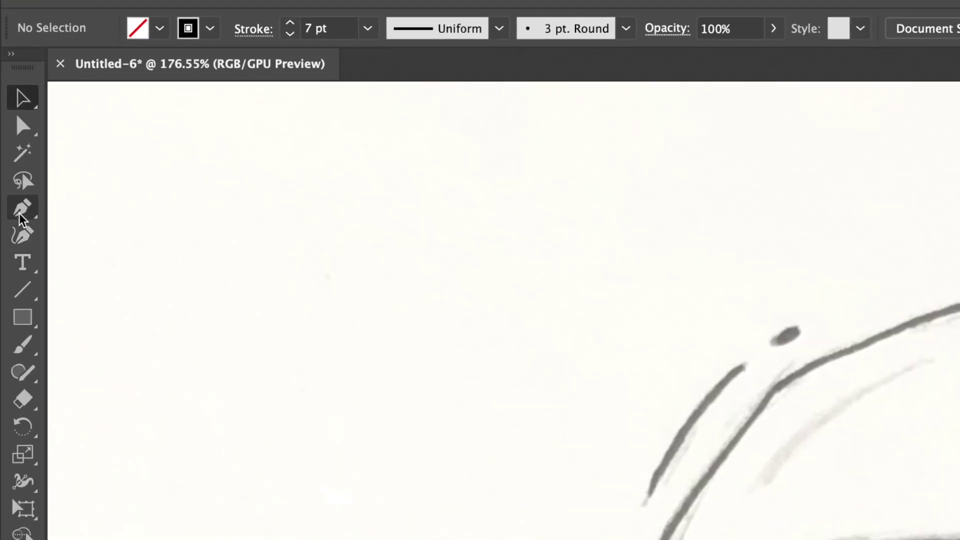
# - Trace the hat with the Pen tool from the brim over the crown to the drooping tip and back to the brim
pyautogui.click(25, 210)
pyautogui.click(264, 262)
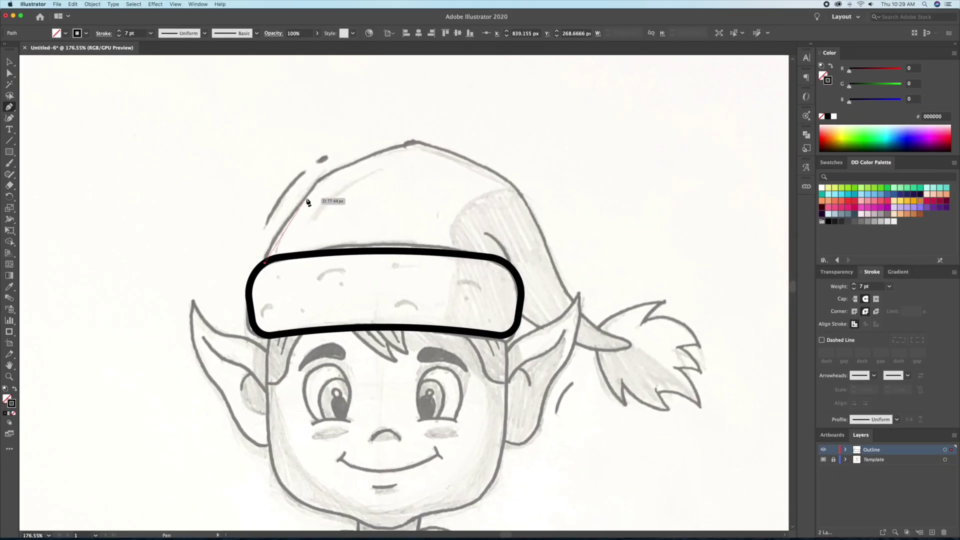
pyautogui.moveTo(337, 168); pyautogui.dragTo(338, 163)
pyautogui.moveTo(416, 143); pyautogui.dragTo(444, 141)
pyautogui.moveTo(521, 193); pyautogui.dragTo(543, 218)
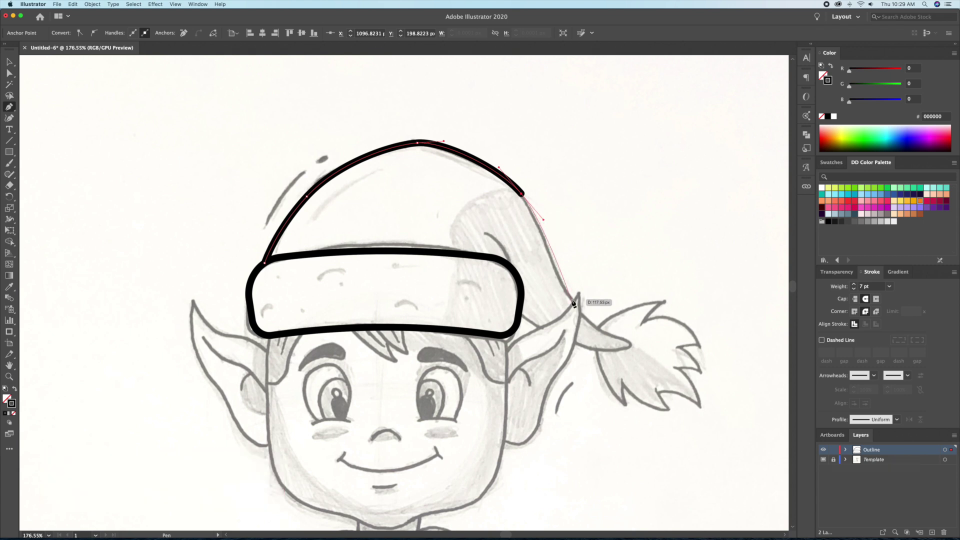
pyautogui.moveTo(628, 345); pyautogui.dragTo(602, 374)
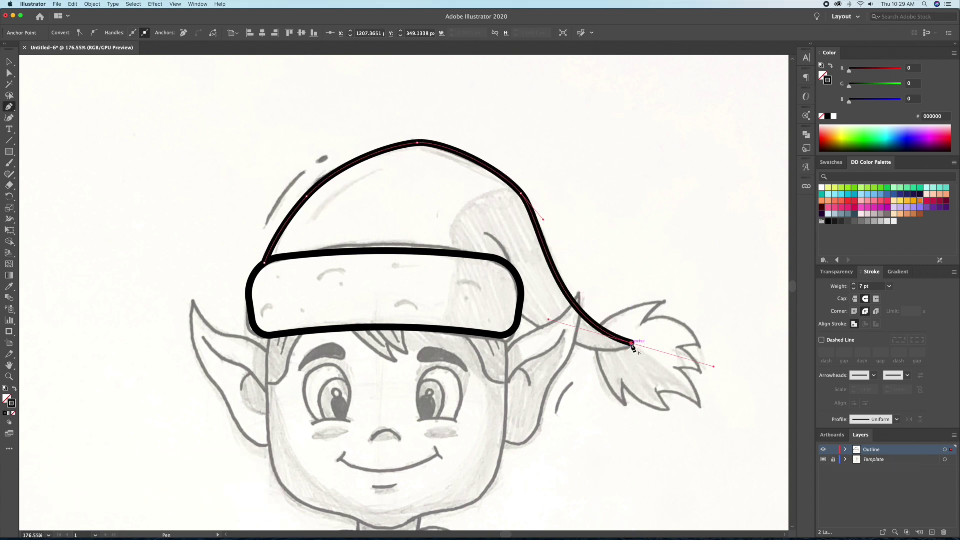
pyautogui.click(522, 310)
pyautogui.press('super+shift+a')
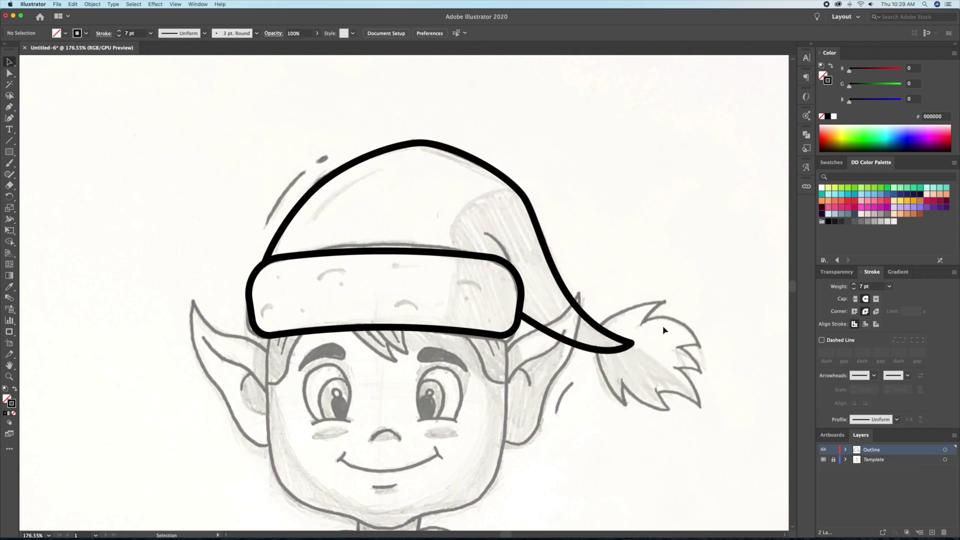
# - Draw the short curved fold line rising from the brim inside the hat
pyautogui.press('z')
pyautogui.moveTo(480, 239); pyautogui.dragTo(528, 242)
pyautogui.click(484, 230)
pyautogui.moveTo(527, 283)
pyautogui.mouseDown()
pyautogui.moveTo(527, 318)
pyautogui.moveTo(321, 326)
pyautogui.mouseUp()
pyautogui.press('super+shift+a')
# - Draw a circle about 46 px wide near the hat's tip with the Ellipse tool and swap its fill and stroke
pyautogui.press('z')
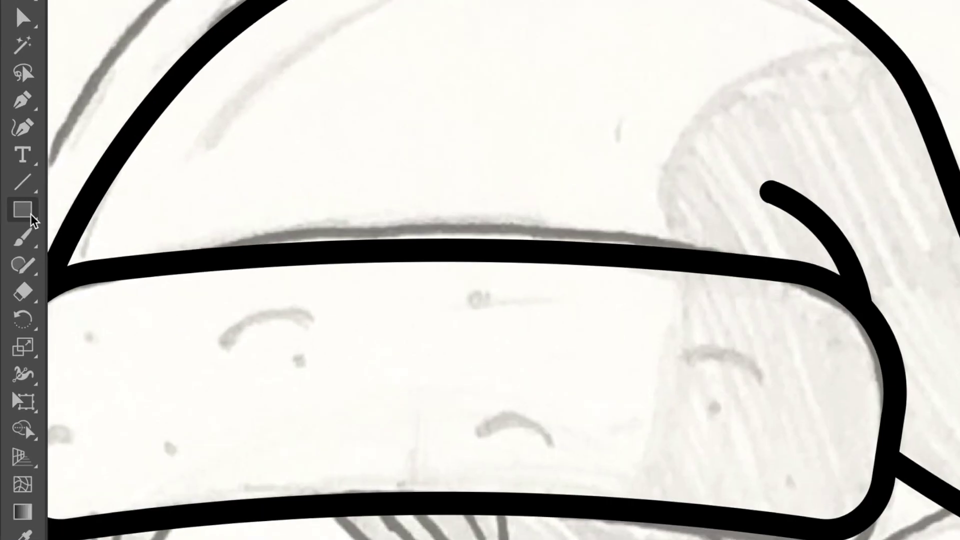
pyautogui.click(9, 152)
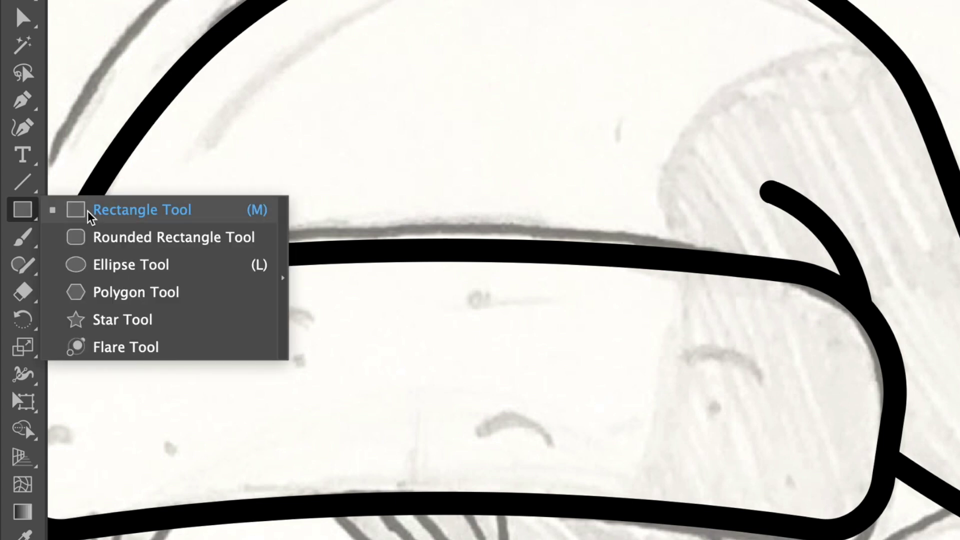
pyautogui.click(114, 268)
pyautogui.moveTo(525, 189)
pyautogui.mouseDown()
pyautogui.moveTo(583, 248)
pyautogui.moveTo(537, 305)
pyautogui.mouseUp()
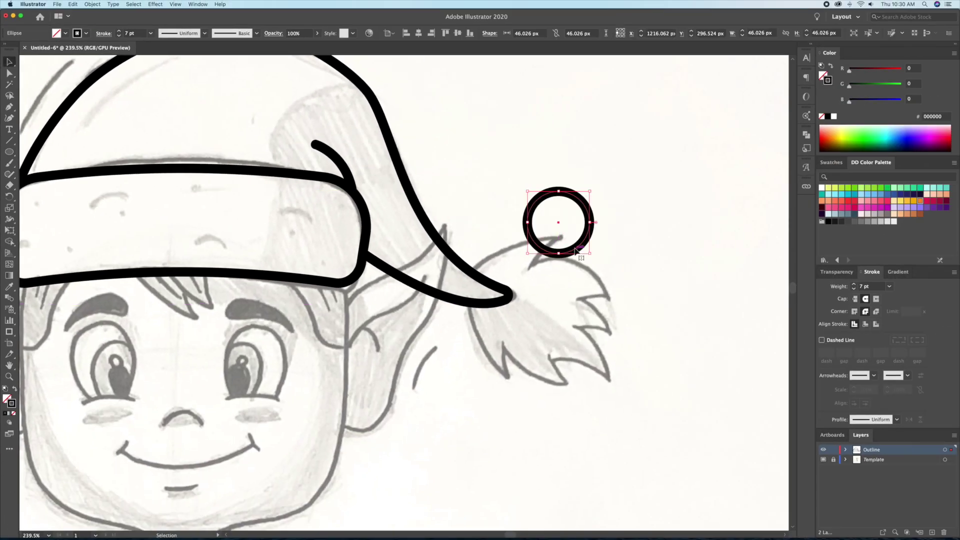
pyautogui.click(829, 66)
# - Arrange five overlapping black circles about 56 px wide over the sketched pompom and cover the central gap with a smaller circle
pyautogui.moveTo(504, 272)
pyautogui.mouseDown()
pyautogui.moveTo(497, 315)
pyautogui.moveTo(561, 285)
pyautogui.moveTo(531, 332)
pyautogui.mouseUp()
pyautogui.press('super+minus')
pyautogui.scroll(5, 497, 285)
pyautogui.moveTo(497, 286); pyautogui.dragTo(435, 315)
pyautogui.click(588, 203)
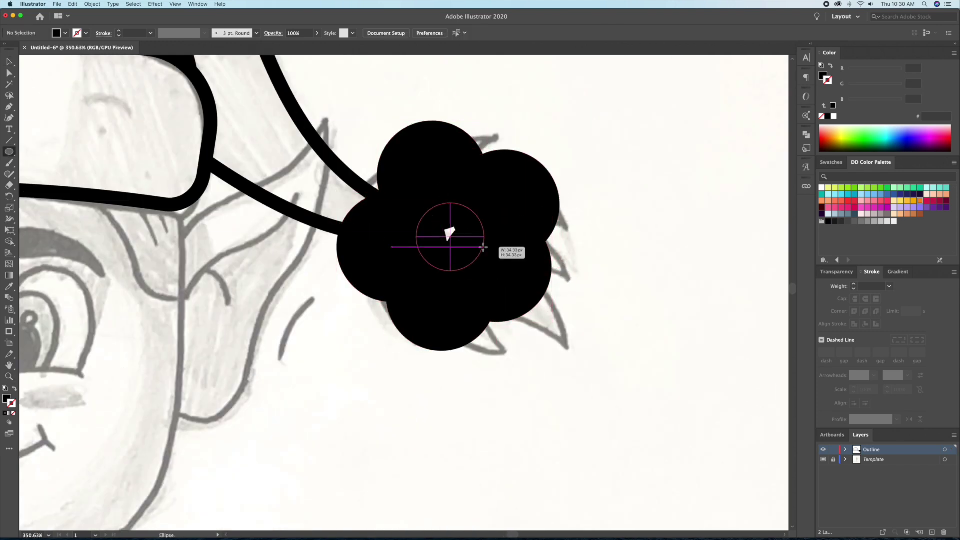
# - Select all the pompom circles and unite them into one shape with Pathfinder
pyautogui.click(558, 216)
pyautogui.keyDown('shift'); pyautogui.click(428, 190); pyautogui.keyUp('shift')
pyautogui.keyDown('shift'); pyautogui.click(393, 250); pyautogui.keyUp('shift')
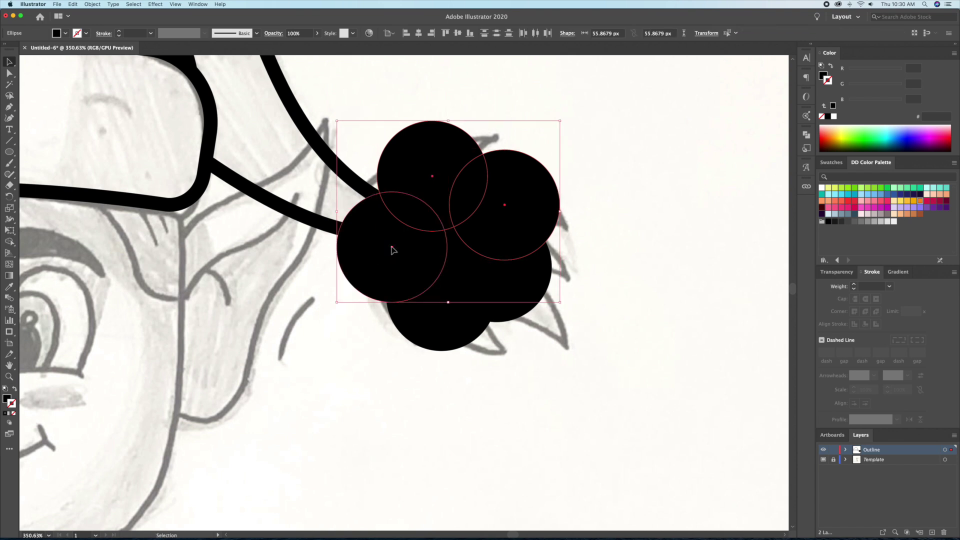
pyautogui.keyDown('shift'); pyautogui.click(456, 324); pyautogui.keyUp('shift')
pyautogui.keyDown('shift'); pyautogui.click(520, 305); pyautogui.keyUp('shift')
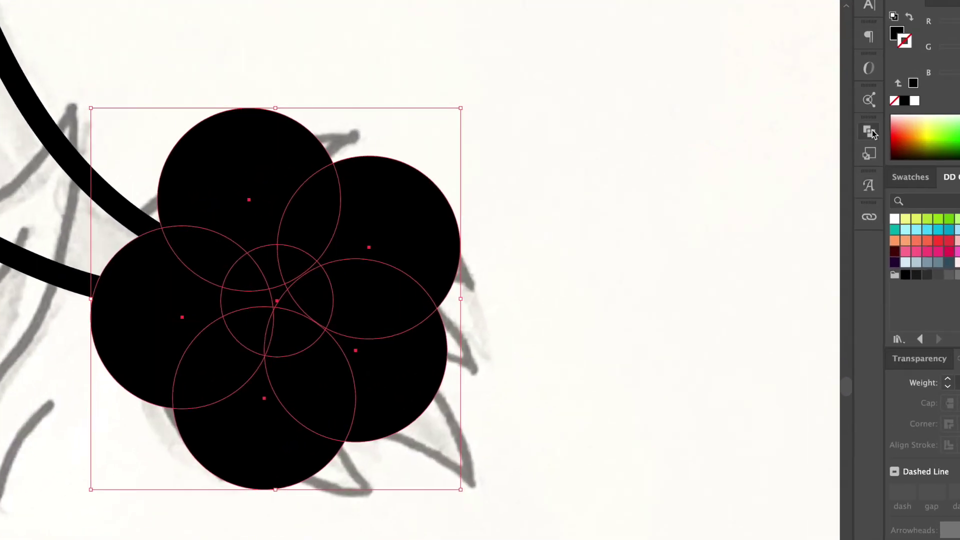
pyautogui.click(868, 132)
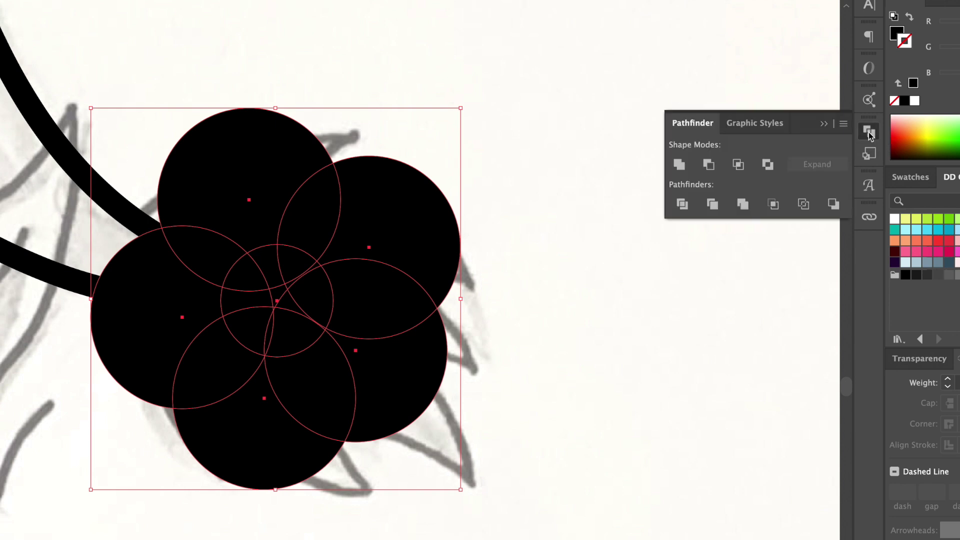
pyautogui.click(679, 165)
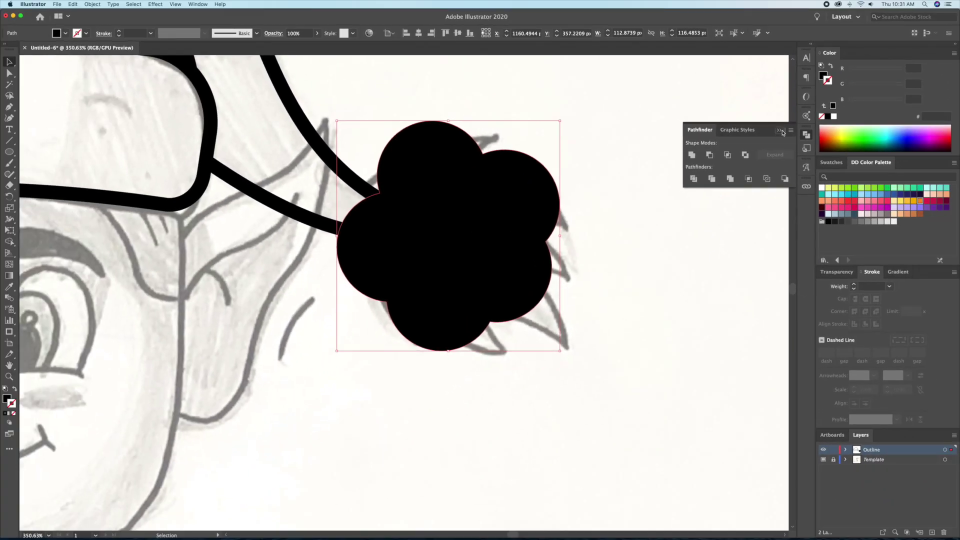
# - Give the united pompom shape no fill and a black 7 pt outline at the hat's tip
pyautogui.moveTo(531, 221); pyautogui.dragTo(562, 228)
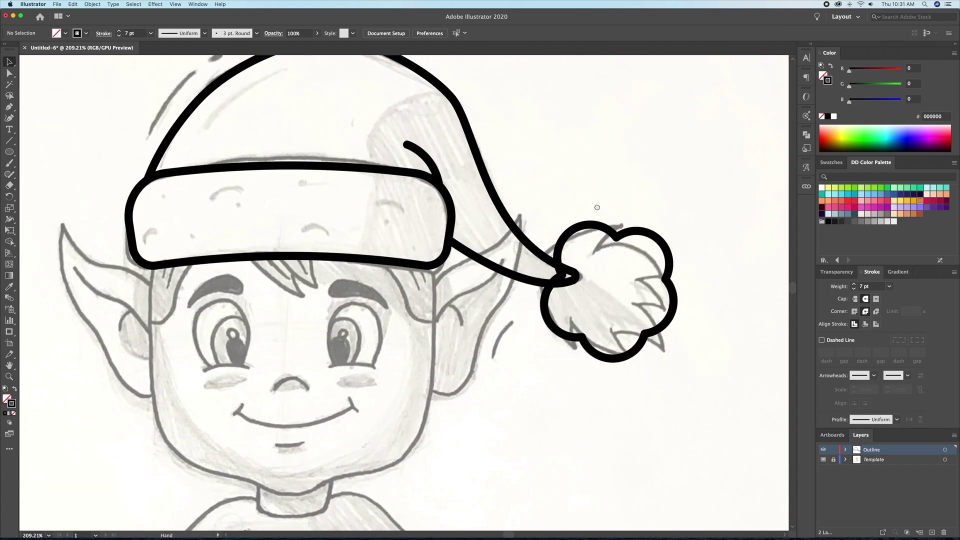
pyautogui.scroll(-1, 570, 200)
pyautogui.hscroll(2, 570, 200)
# - Remove the overlapping hat-tip segments inside the pompom with the Shape Builder tool
pyautogui.press('z')
pyautogui.moveTo(569, 200); pyautogui.dragTo(585, 200)
pyautogui.click(499, 320)
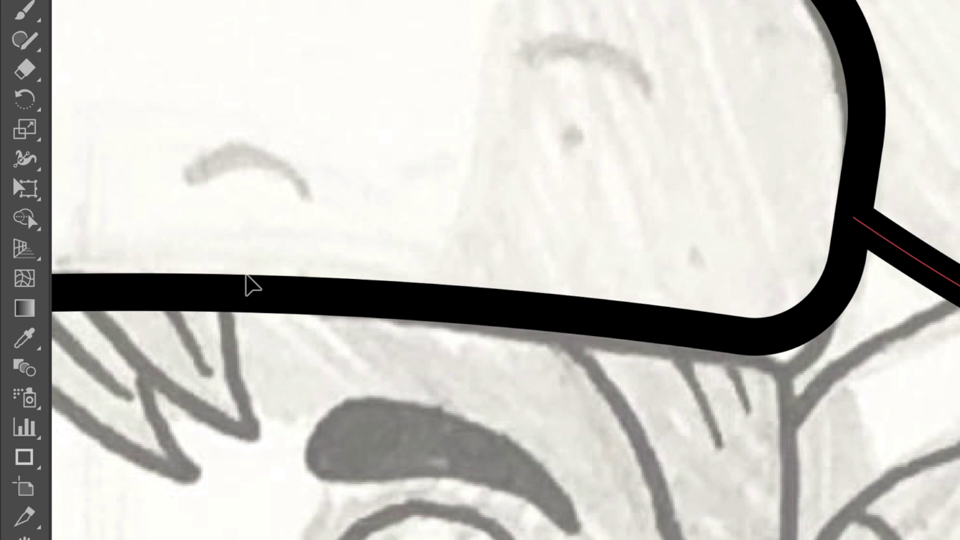
pyautogui.click(24, 219)
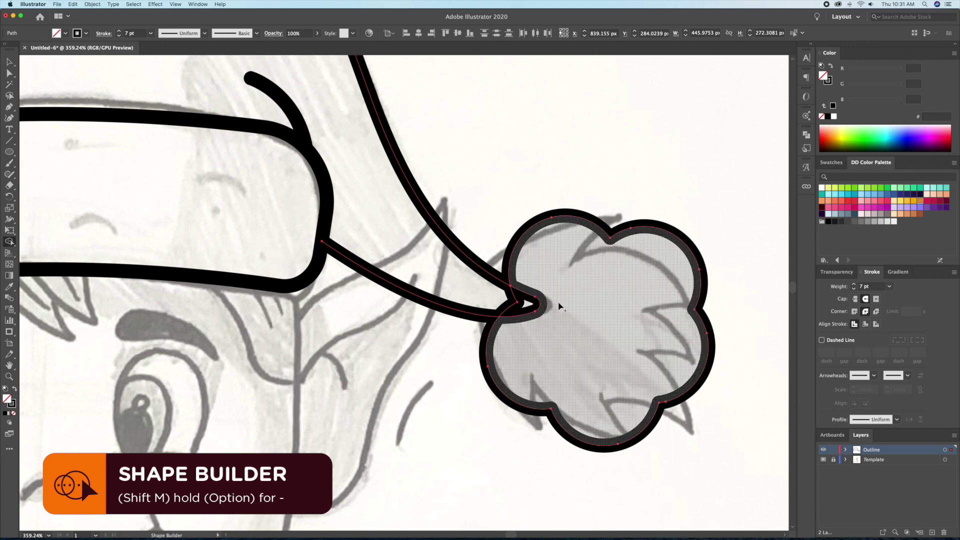
pyautogui.click(538, 308)
pyautogui.press('v')
pyautogui.click(499, 180)
pyautogui.moveTo(531, 231); pyautogui.dragTo(561, 268)
pyautogui.hotkey('ctrl', 'z')
pyautogui.click(517, 197)
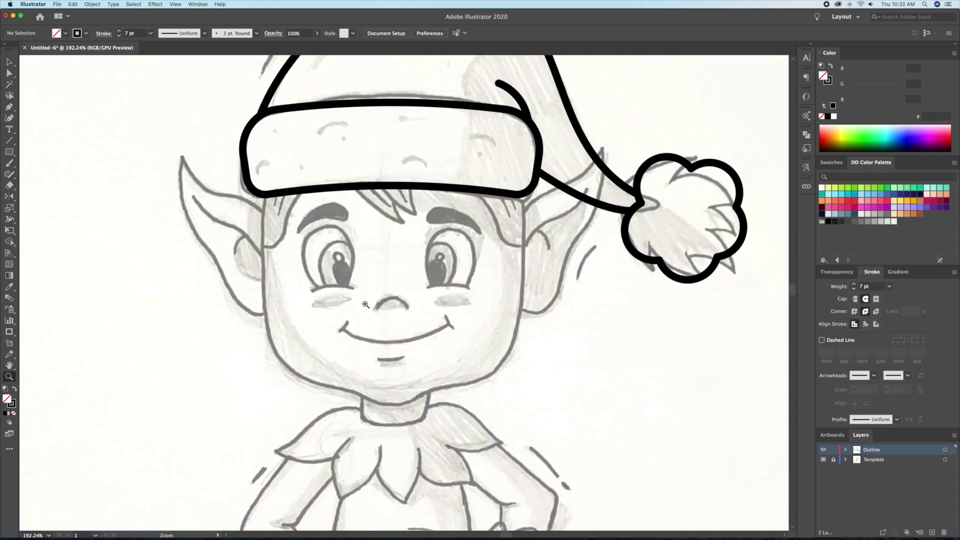
# - Trace the left half of the face with the Pen tool and close it along the vertical centre line and behind the hat brim
pyautogui.click(267, 194)
pyautogui.moveTo(264, 289); pyautogui.dragTo(267, 357)
pyautogui.moveTo(316, 382); pyautogui.dragTo(389, 409)
pyautogui.hotkey('ctrl', 'z')
pyautogui.hotkey('ctrl', 'z')
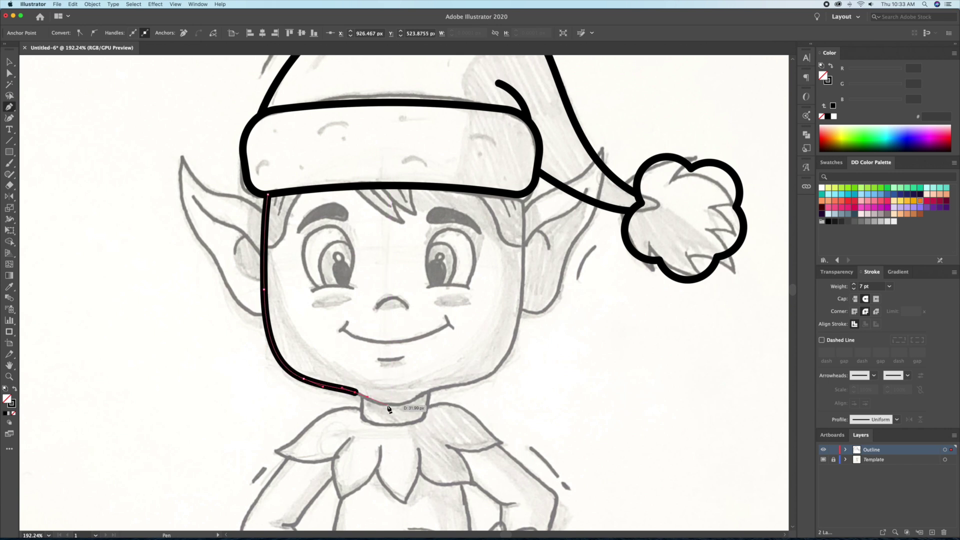
pyautogui.click(393, 175)
pyautogui.click(266, 175)
pyautogui.click(268, 194)
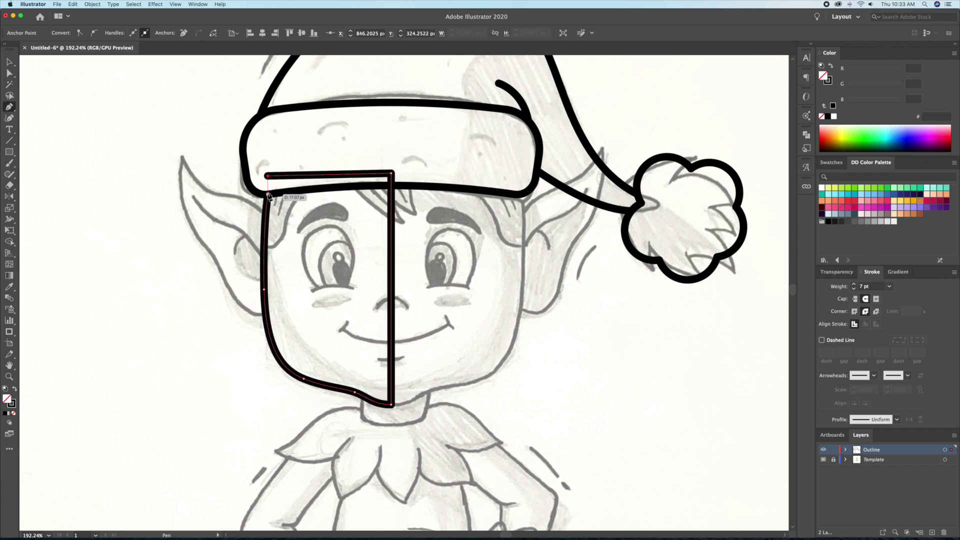
pyautogui.press('v')
pyautogui.click(271, 222)
# - Trace the left ear with the Pen tool as a closed outline that overlaps the face
pyautogui.scroll(2, 272, 222)
pyautogui.hscroll(-4, 272, 222)
pyautogui.press('p')
pyautogui.click(361, 244)
pyautogui.click(334, 229)
pyautogui.moveTo(279, 189); pyautogui.dragTo(272, 169)
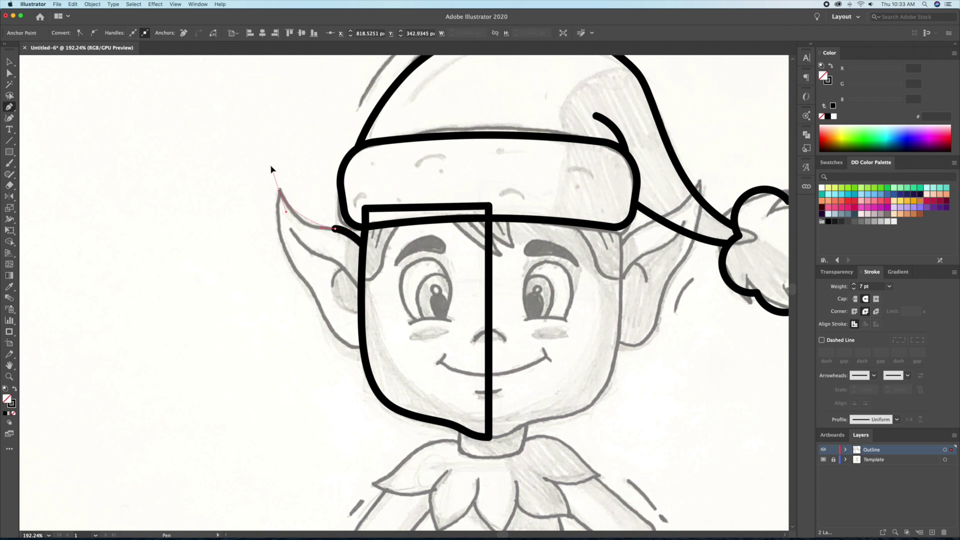
pyautogui.moveTo(329, 325); pyautogui.dragTo(336, 347)
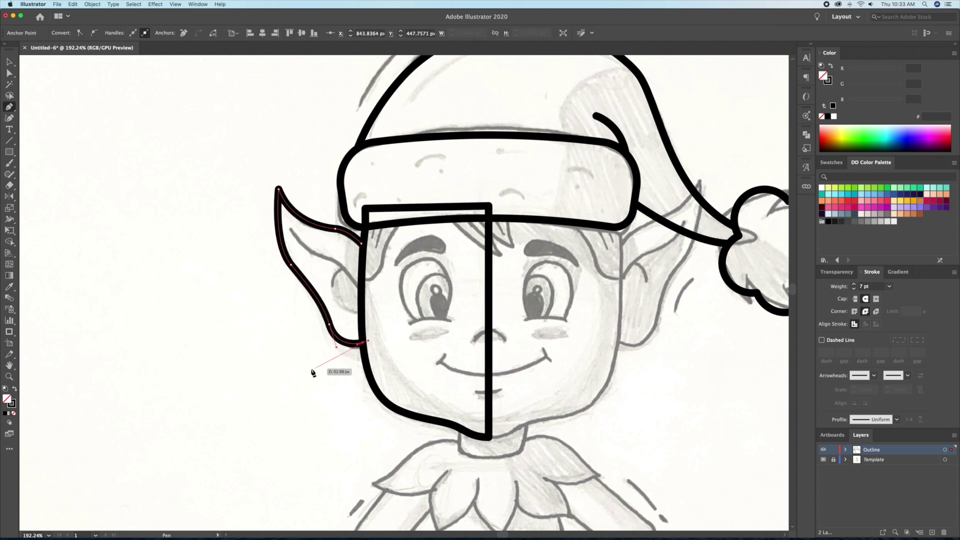
pyautogui.click(361, 244)
# - Trim the part of the left ear that overlaps the face with the Shape Builder tool
pyautogui.press('v')
pyautogui.scroll(1, 361, 250)
pyautogui.hotkey('ctrl', 'shift', '[')
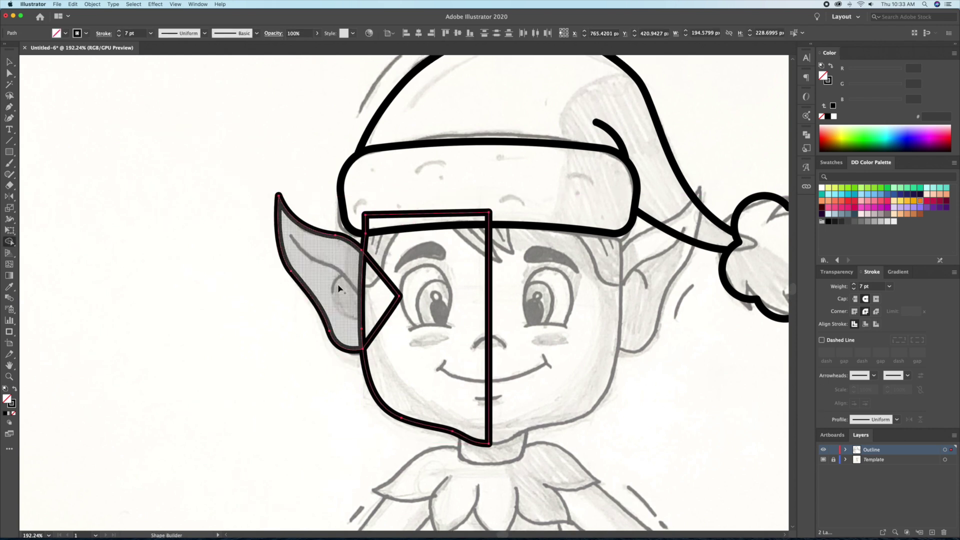
pyautogui.click(247, 419)
# - Draw the left ear's inner contour and small fold as open curves with the Pen tool
pyautogui.scroll(3, 302, 264)
pyautogui.press('p')
pyautogui.click(287, 225)
pyautogui.click(325, 265)
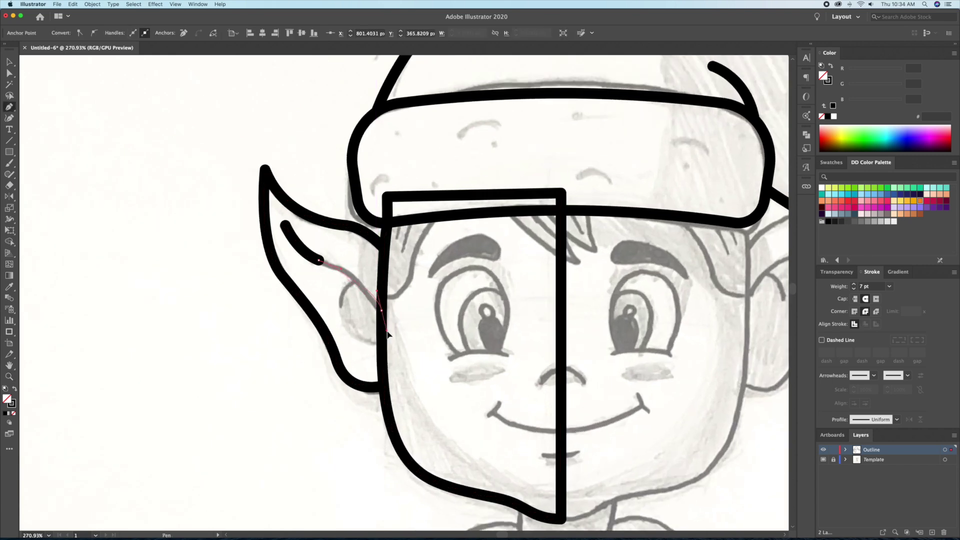
pyautogui.click(381, 293)
pyautogui.press('v')
pyautogui.click(184, 274)
pyautogui.hscroll(2, 184, 274)
pyautogui.click(287, 289)
# - Trim the half-face outline so it ends at the lower edge of the hat brim
pyautogui.hotkey('ctrl', '0')
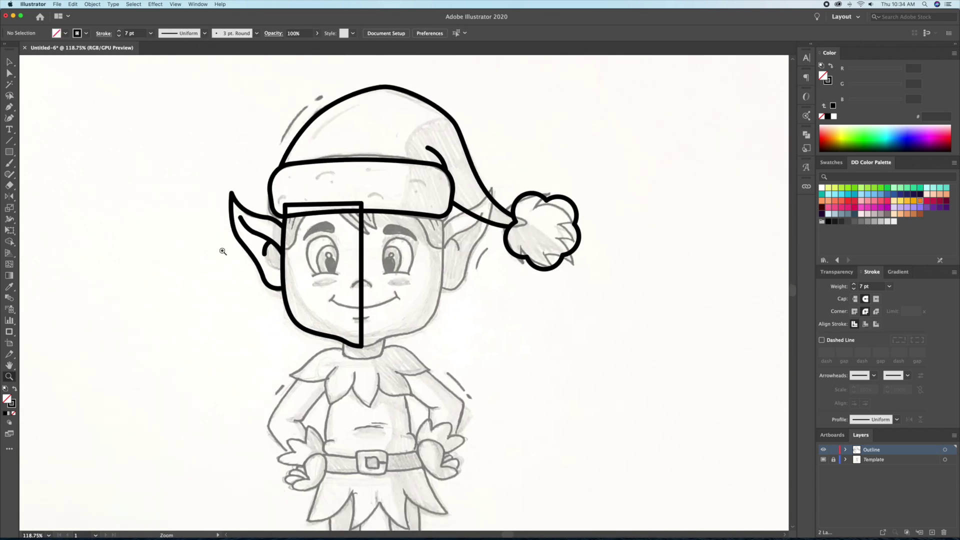
pyautogui.scroll(4, 300, 250)
pyautogui.press('v')
pyautogui.hotkey('ctrl', 'shift', '[')
pyautogui.click(98, 281)
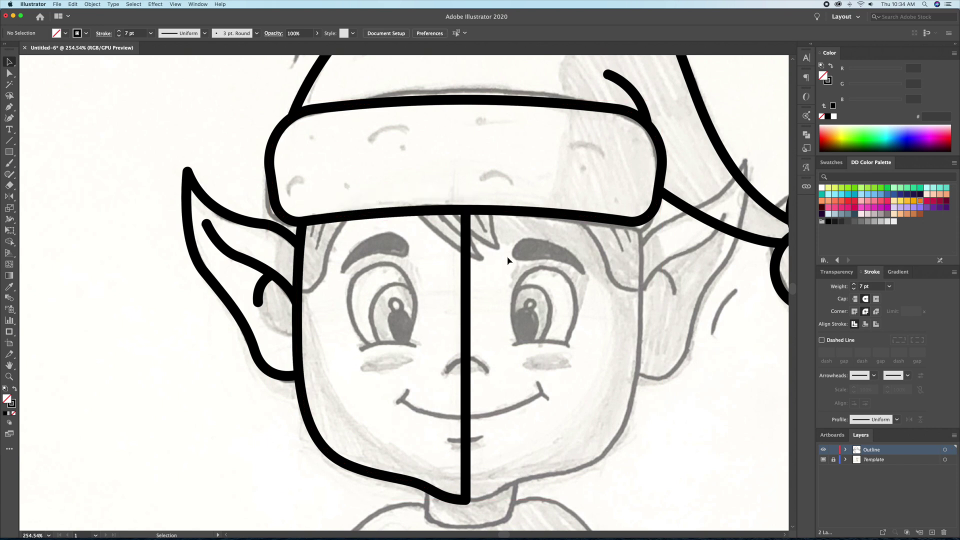
# - Trace the left sideburn with the Pen tool as an open curve from the hat brim to the face edge
pyautogui.press('p')
pyautogui.click(348, 216)
pyautogui.click(328, 251)
pyautogui.moveTo(297, 288)
pyautogui.mouseDown()
pyautogui.moveTo(274, 285)
pyautogui.moveTo(274, 265)
pyautogui.mouseUp()
pyautogui.keyDown('super'); pyautogui.click(338, 331); pyautogui.keyUp('super')
# - Draw a lower lid line about 42 px wide under the left eye and bend it upward with the Curvature tool
pyautogui.hscroll(2, 338, 331)
pyautogui.click(327, 329)
pyautogui.click(389, 336)
pyautogui.press('v')
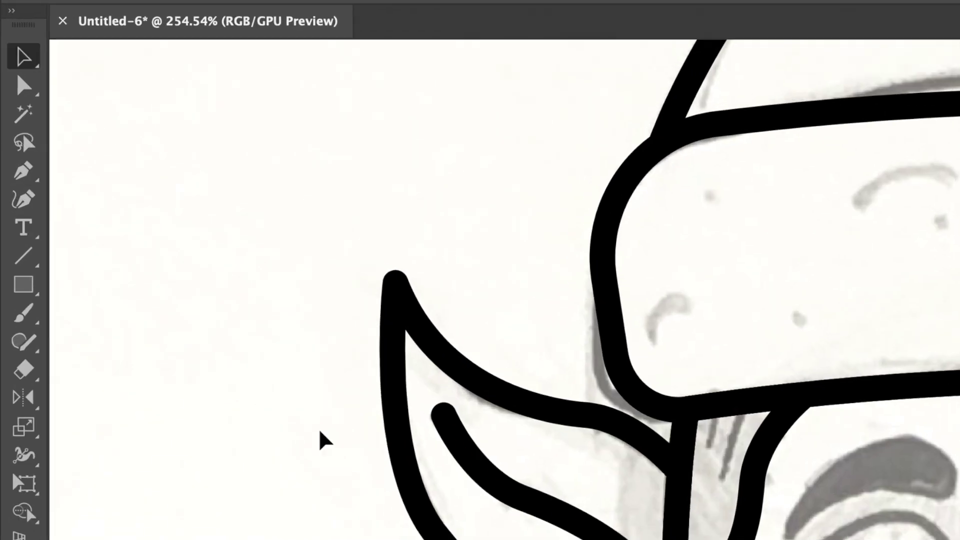
pyautogui.click(25, 200)
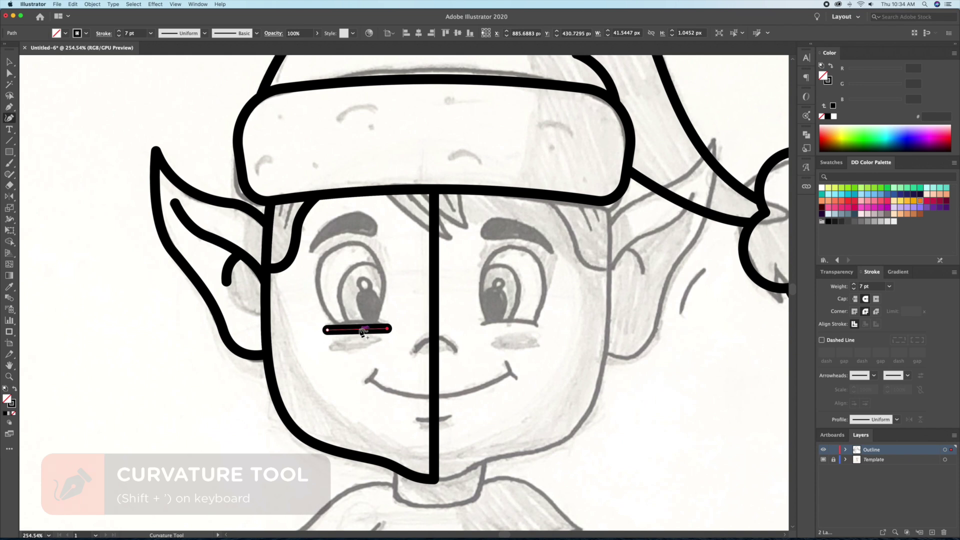
pyautogui.click(359, 328)
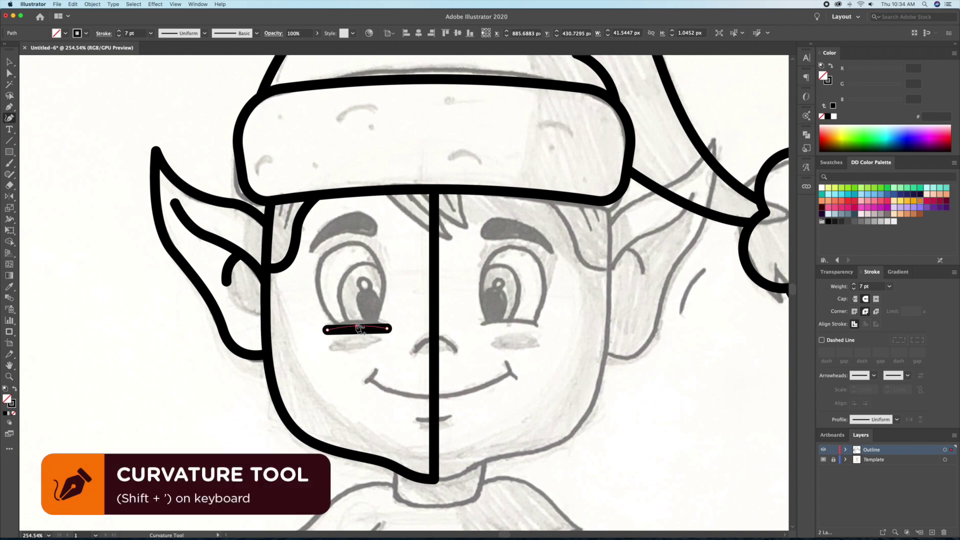
pyautogui.press('v')
pyautogui.click(388, 370)
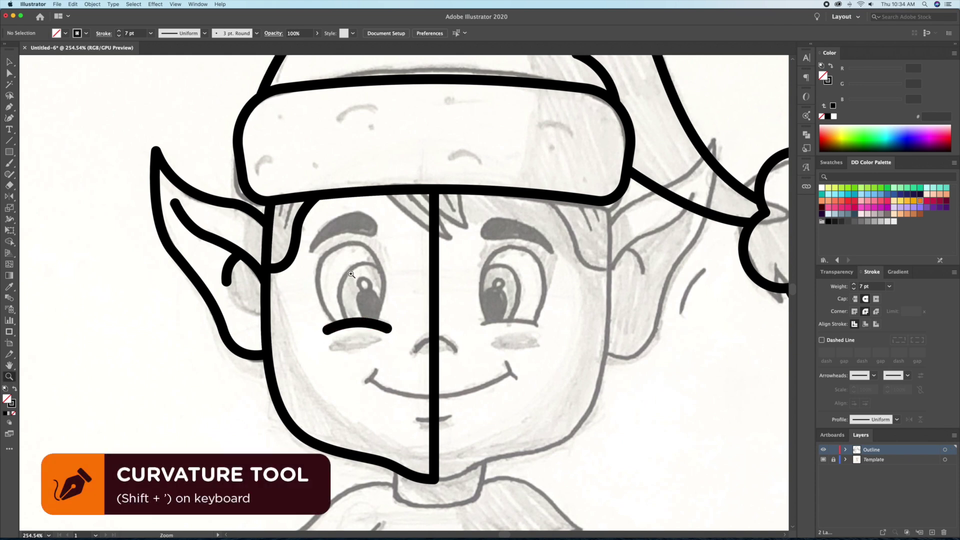
# - Draw the left eye's outline as an ellipse about 45 px wide, ending at the lower lid line
pyautogui.click(352, 274)
pyautogui.moveTo(9, 152); pyautogui.dragTo(45, 171)
pyautogui.moveTo(311, 235)
pyautogui.mouseDown()
pyautogui.moveTo(393, 360)
pyautogui.moveTo(369, 341)
pyautogui.mouseUp()
pyautogui.press('v')
pyautogui.press('super+shift+a')
# - Trace the left eyebrow with the Pen tool as an arched open stroke about 41 px wide
pyautogui.press('p')
pyautogui.scroll(2, 388, 398)
pyautogui.click(390, 231)
pyautogui.moveTo(281, 259); pyautogui.dragTo(234, 321)
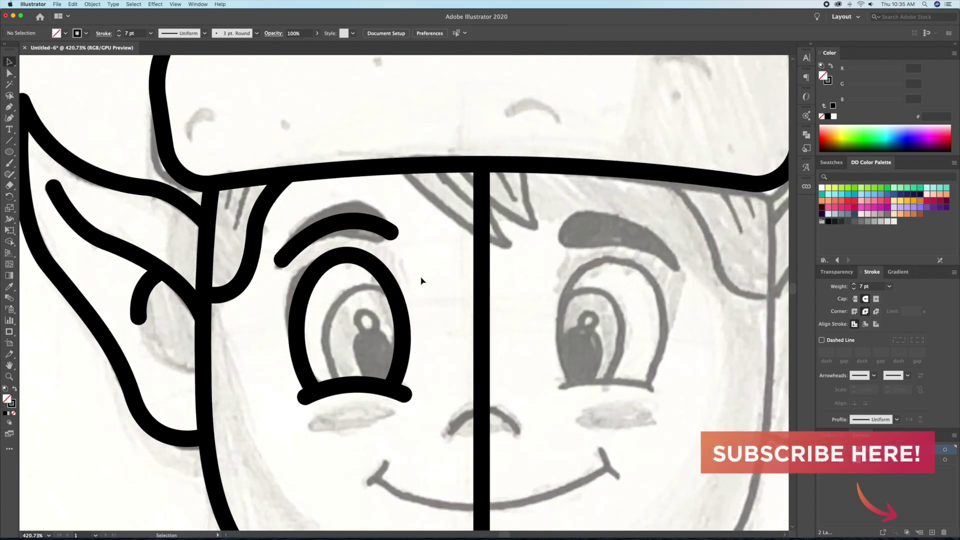
# - Draw the left eye's iris as an ellipse and fit it inside the eye outline
pyautogui.scroll(-3, 422, 278)
pyautogui.scroll(3, 320, 250)
pyautogui.click(11, 155)
pyautogui.moveTo(388, 318); pyautogui.dragTo(302, 220)
pyautogui.press('v')
pyautogui.moveTo(388, 266)
pyautogui.mouseDown()
pyautogui.moveTo(374, 266)
pyautogui.moveTo(361, 310)
pyautogui.mouseUp()
# - Draw a black-filled pupil ellipse about 17 by 30 px in the left iris and add a small white highlight circle over it
pyautogui.press('l')
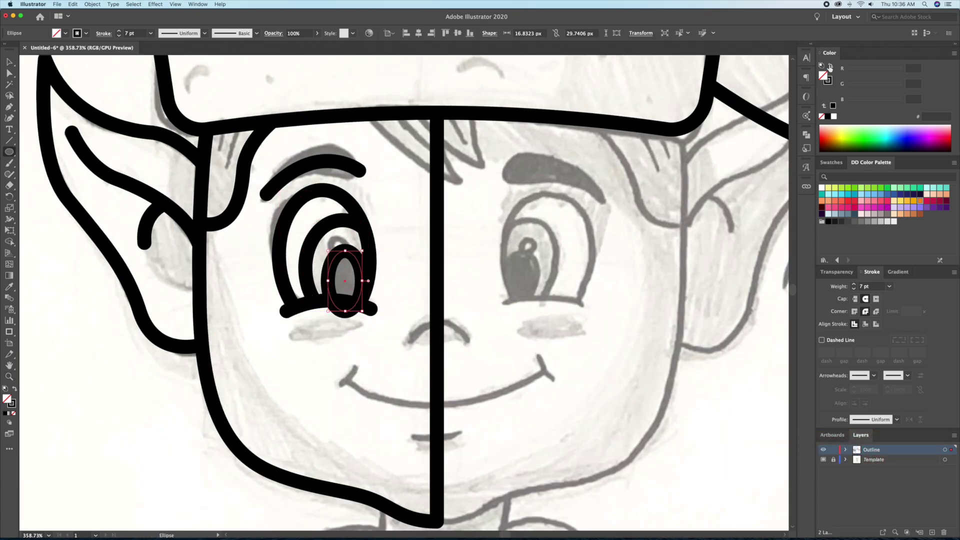
pyautogui.hotkey('shift', 'x')
pyautogui.press('super+shift+a')
pyautogui.press('l')
pyautogui.moveTo(337, 248); pyautogui.dragTo(358, 265)
pyautogui.click(833, 116)
# - Check the outline artwork with the Template layer hidden, and show the layer again
pyautogui.press('z')
pyautogui.scroll(-5, 494, 341)
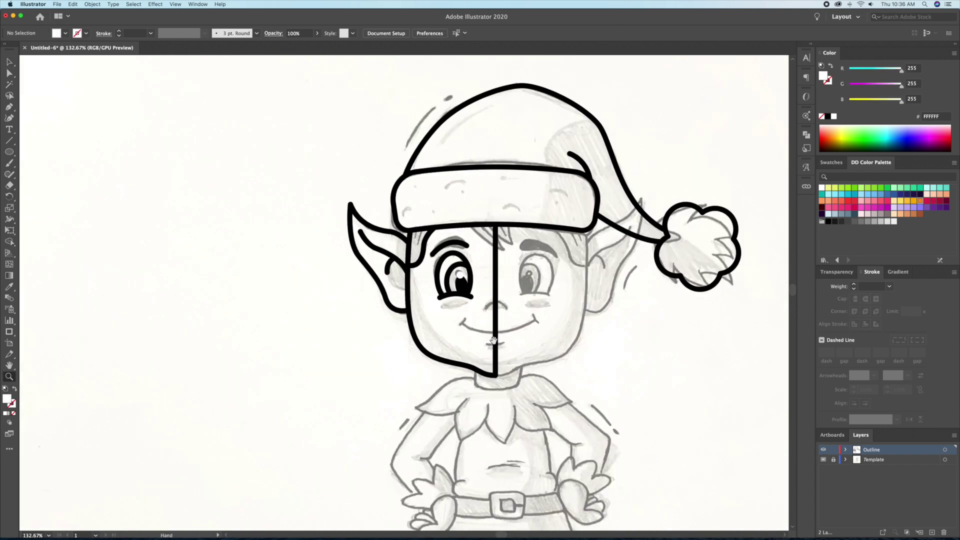
pyautogui.hscroll(3, 494, 342)
pyautogui.click(823, 460)
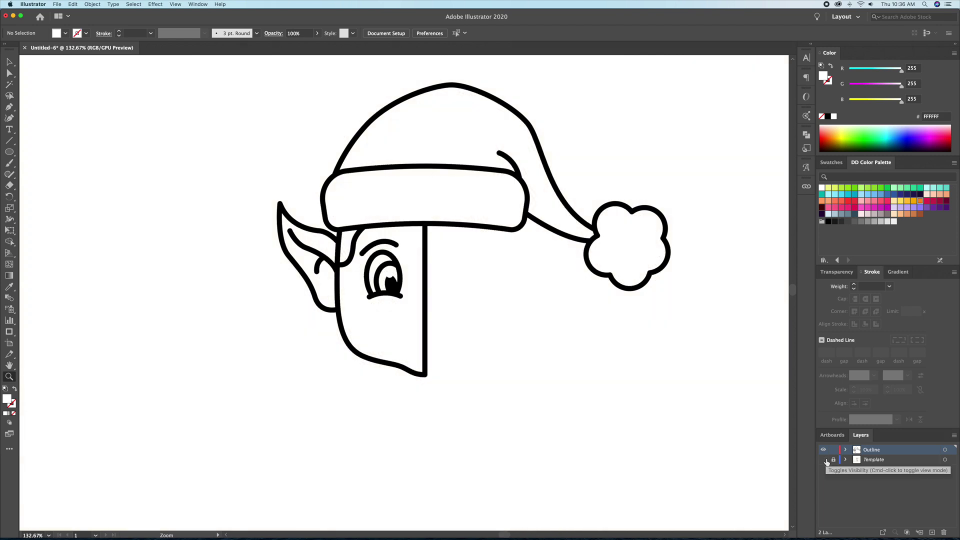
pyautogui.click(823, 459)
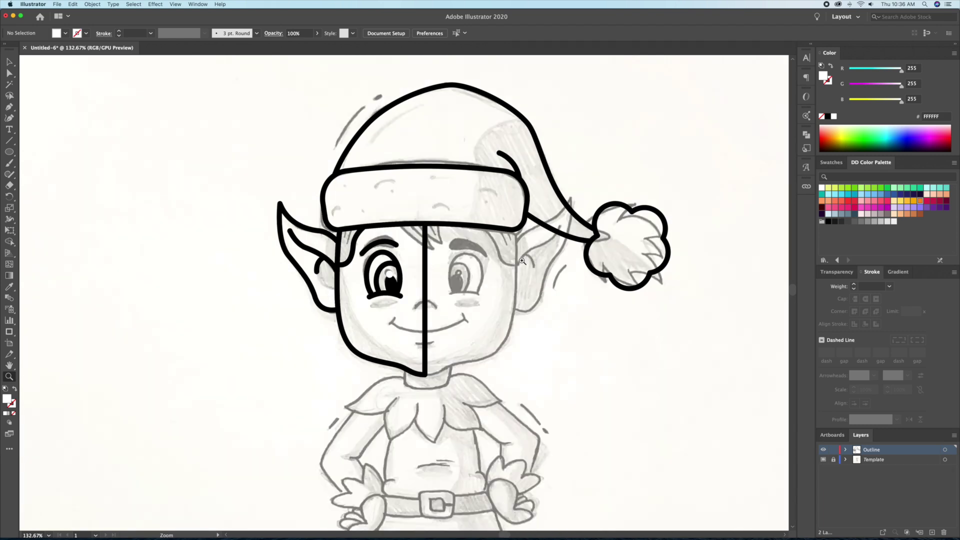
# - Taper the outer ends of the left ear's two inner lines with the Width tool
pyautogui.moveTo(312, 260); pyautogui.dragTo(367, 290)
pyautogui.click(317, 285)
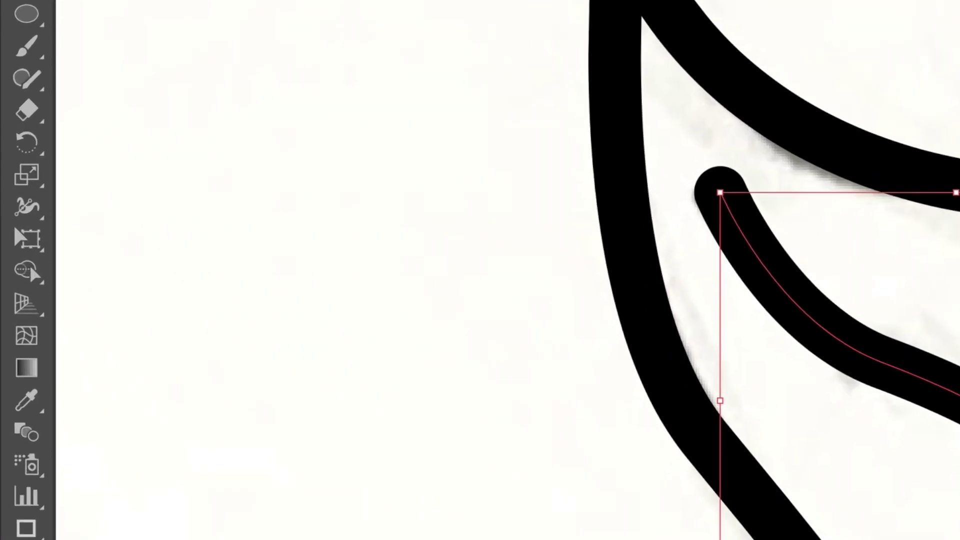
pyautogui.click(32, 207)
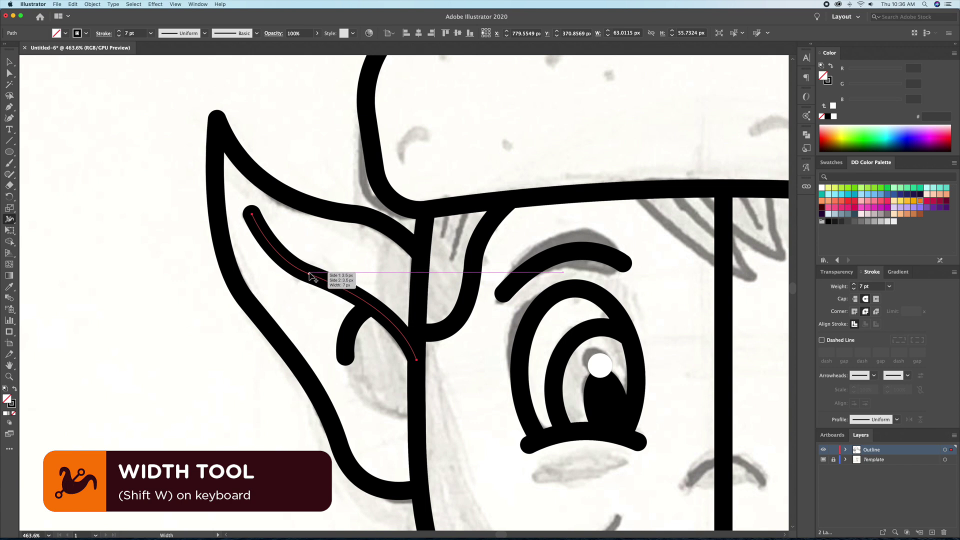
pyautogui.moveTo(309, 275); pyautogui.dragTo(315, 270)
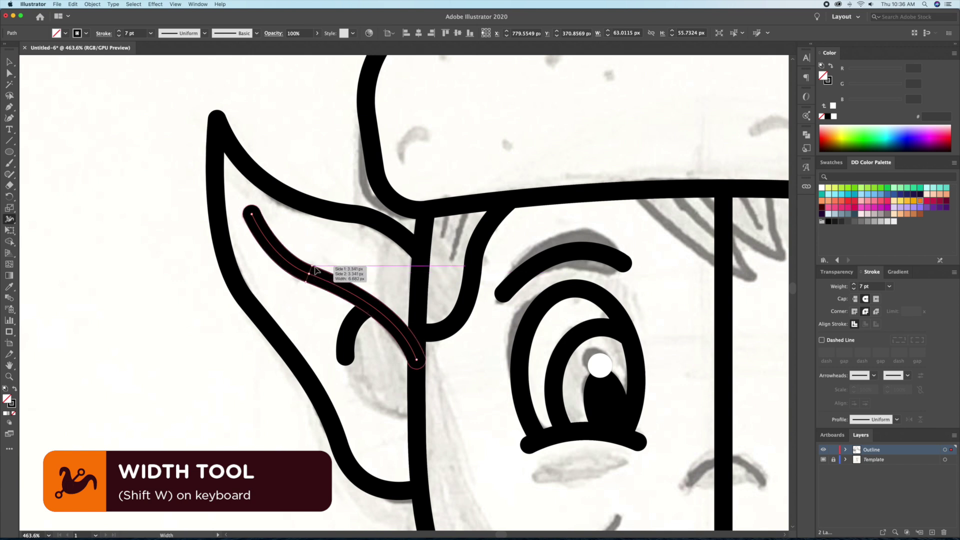
pyautogui.moveTo(251, 214); pyautogui.dragTo(259, 220)
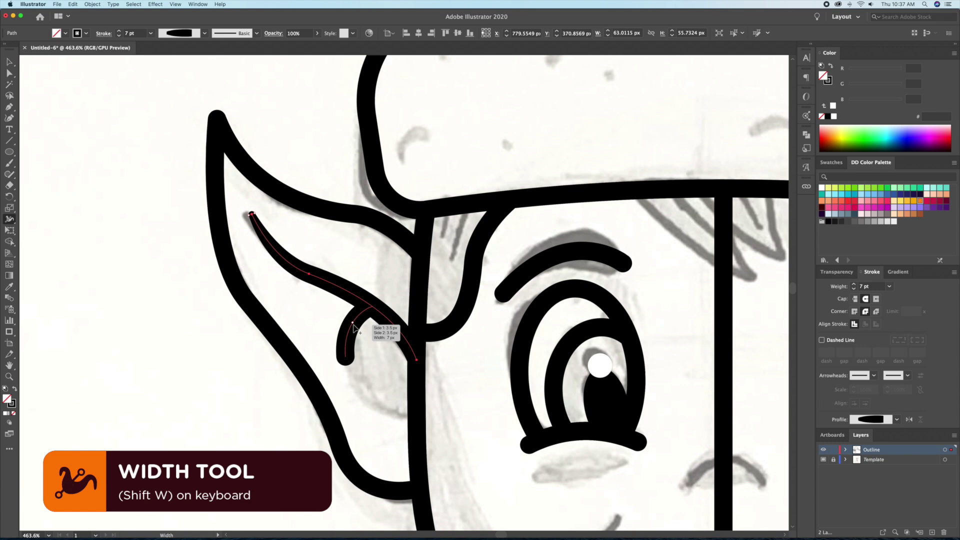
pyautogui.moveTo(349, 356); pyautogui.dragTo(353, 359)
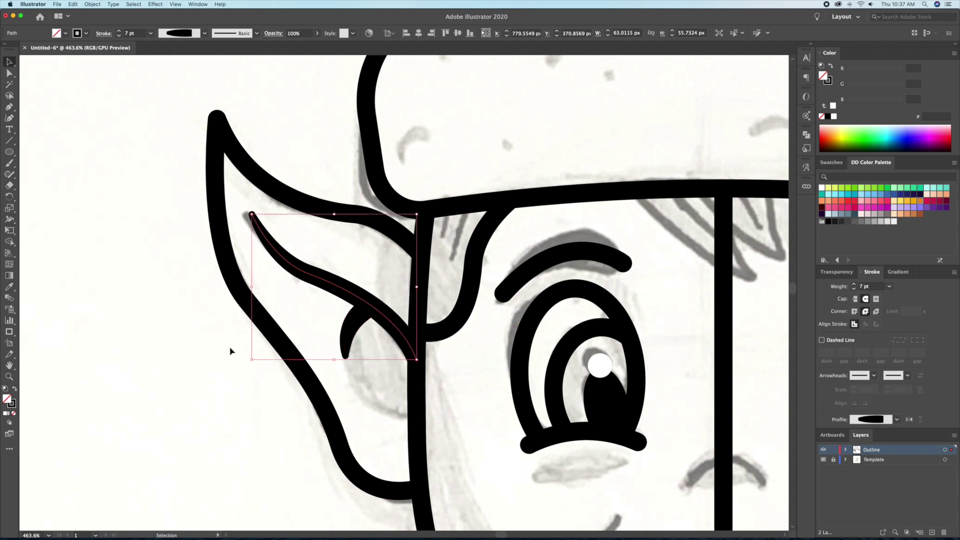
# - Shape the left eyebrow with the Width tool, thick at its inner end and tapering toward the outer end
pyautogui.press('z')
pyautogui.keyDown('alt'); pyautogui.click(207, 221); pyautogui.keyUp('alt')
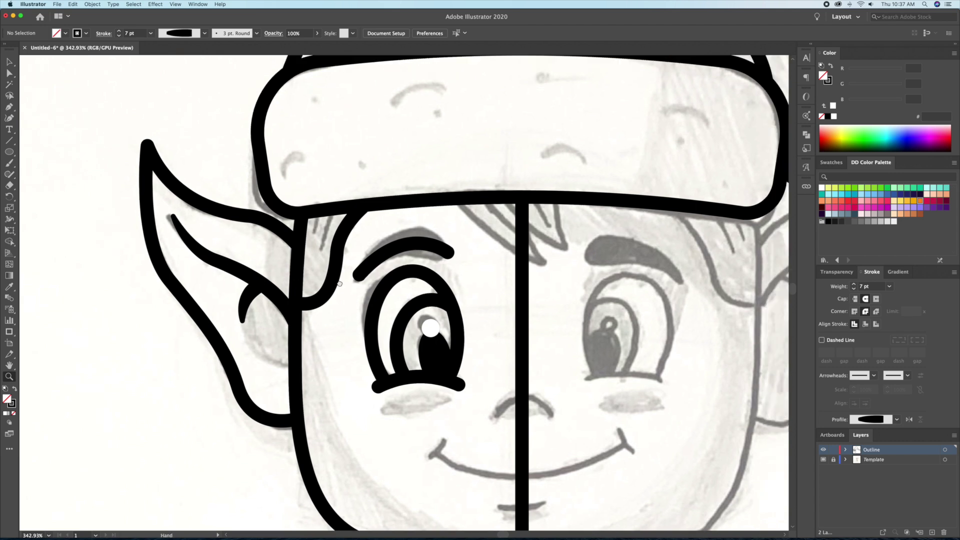
pyautogui.moveTo(458, 228); pyautogui.dragTo(495, 228)
pyautogui.hotkey('shift', 'w')
pyautogui.moveTo(397, 260)
pyautogui.mouseDown()
pyautogui.moveTo(420, 274)
pyautogui.moveTo(412, 285)
pyautogui.mouseUp()
pyautogui.moveTo(289, 302); pyautogui.dragTo(294, 306)
pyautogui.press('v')
pyautogui.moveTo(423, 260); pyautogui.dragTo(425, 239)
# - Convert the left eyebrow's stroke into a filled shape with Outline Stroke
pyautogui.press('z')
pyautogui.keyDown('alt'); pyautogui.click(417, 200); pyautogui.keyUp('alt')
pyautogui.moveTo(330, 222); pyautogui.dragTo(345, 221)
pyautogui.click(92, 4)
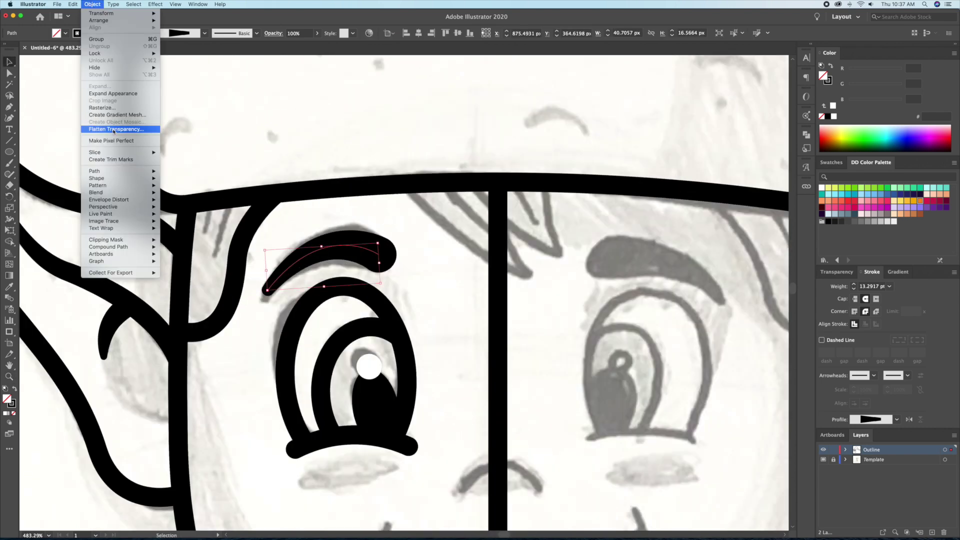
pyautogui.click(200, 188)
pyautogui.press('super+shift+a')
pyautogui.moveTo(414, 240); pyautogui.dragTo(396, 233)
# - Draw a flat black-filled ellipse over the sketched cheek mark below the left eye
pyautogui.scroll(-3, 397, 233)
pyautogui.hscroll(3, 396, 234)
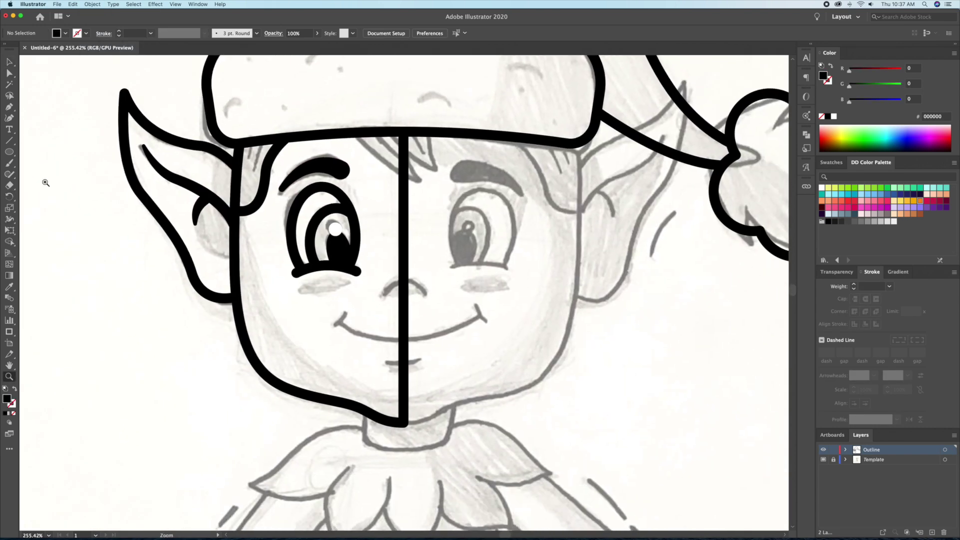
pyautogui.scroll(2, 353, 301)
pyautogui.hscroll(2, 353, 301)
pyautogui.moveTo(353, 301); pyautogui.dragTo(395, 285)
# - Examine the left eye's outline and lower lid with the Template layer hidden
pyautogui.click(823, 460)
pyautogui.press('super+0')
pyautogui.press('v')
pyautogui.click(395, 263)
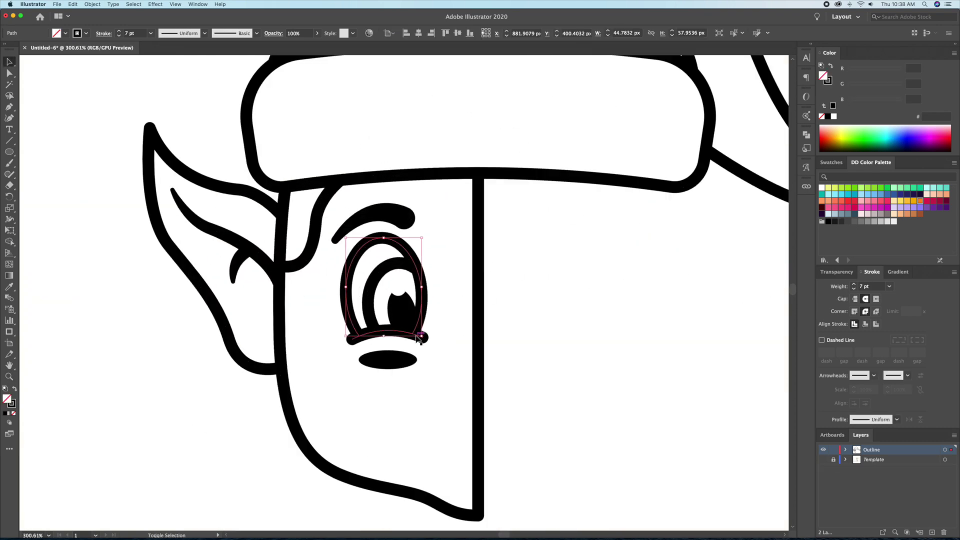
pyautogui.press('super+shift+a')
pyautogui.scroll(-3, 395, 250)
pyautogui.press('super+shift+w')
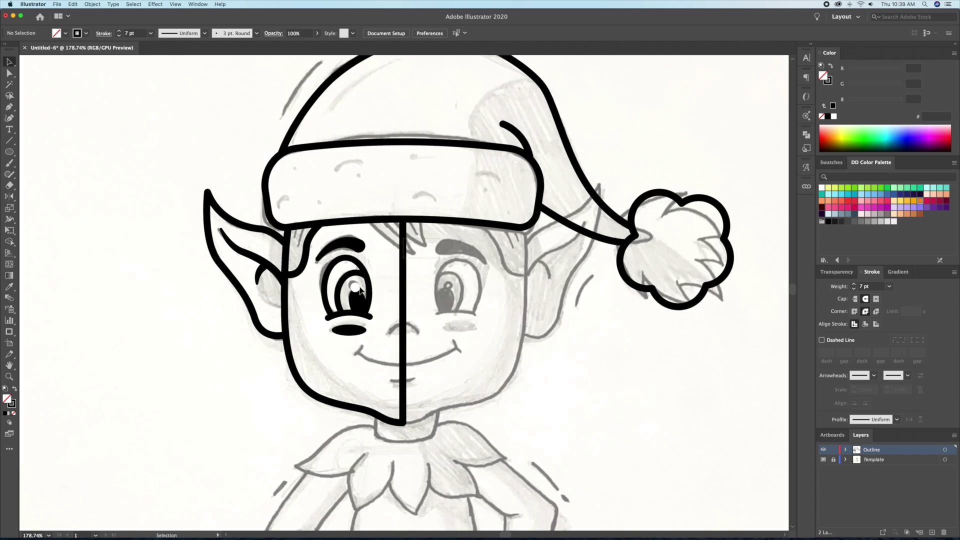
# - Select the left ear, half face and eye features and reflect a copy across the face's vertical centre line
pyautogui.moveTo(235, 370); pyautogui.dragTo(237, 369)
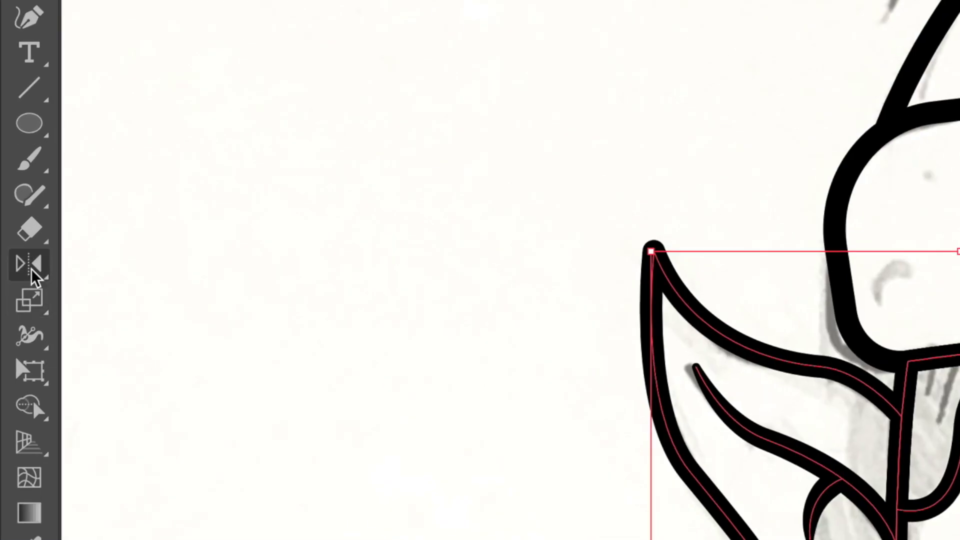
pyautogui.click(10, 196)
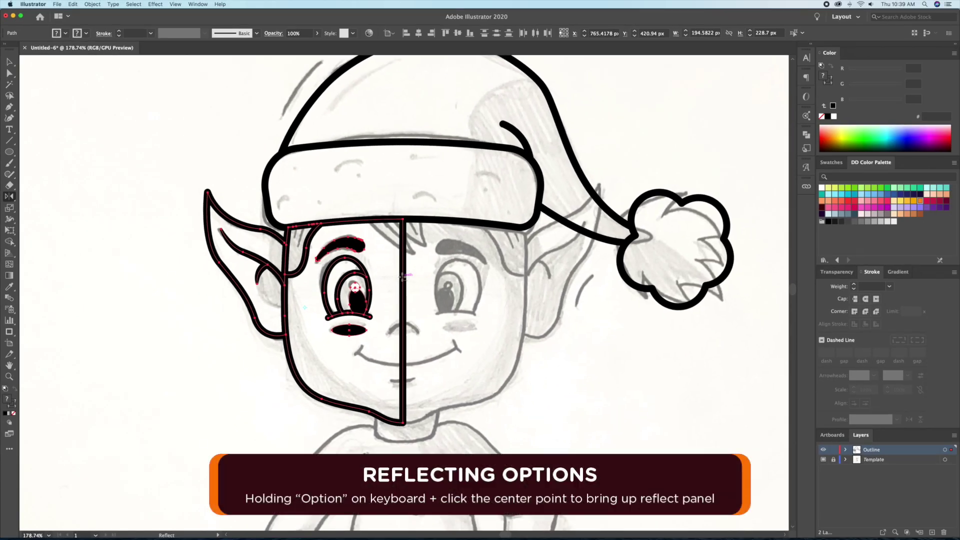
pyautogui.keyDown('alt'); pyautogui.click(403, 276); pyautogui.keyUp('alt')
pyautogui.click(253, 258)
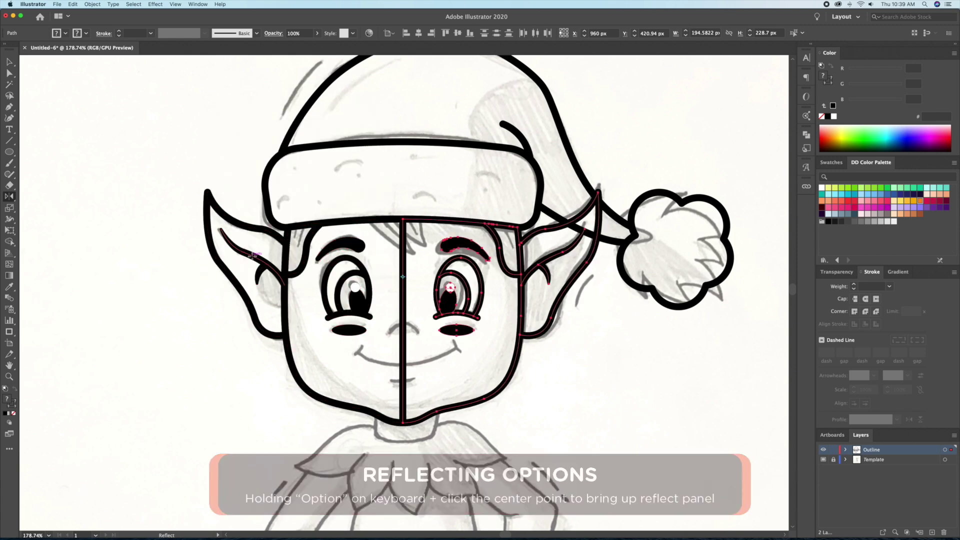
pyautogui.press('v')
pyautogui.click(503, 448)
# - Hide the Template layer and unite the two face halves into a single outline with Pathfinder
pyautogui.click(823, 460)
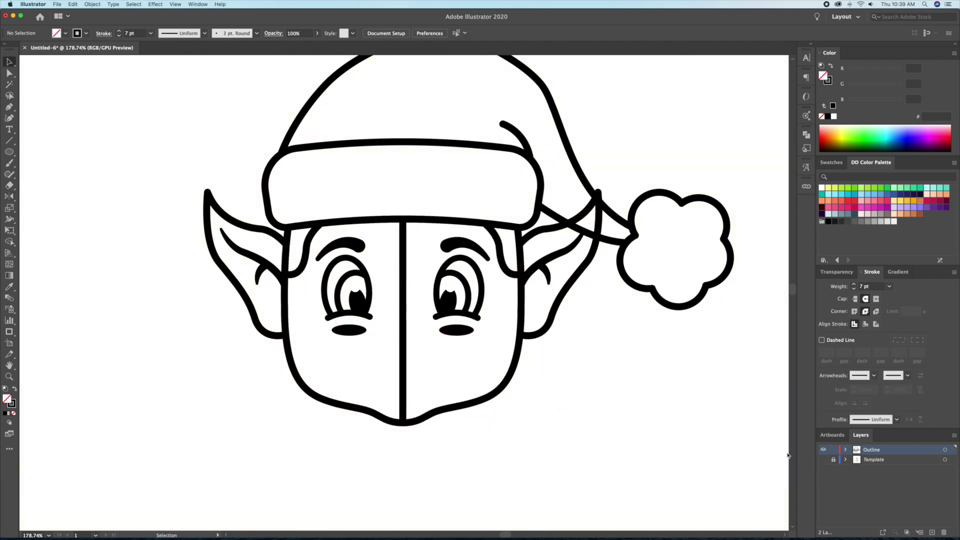
pyautogui.moveTo(560, 392); pyautogui.dragTo(562, 399)
pyautogui.click(400, 426)
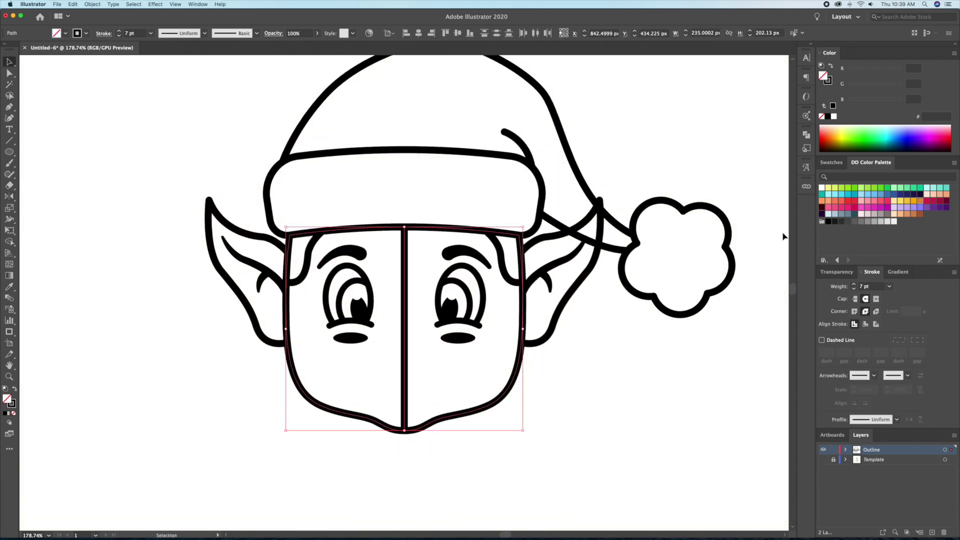
pyautogui.click(805, 135)
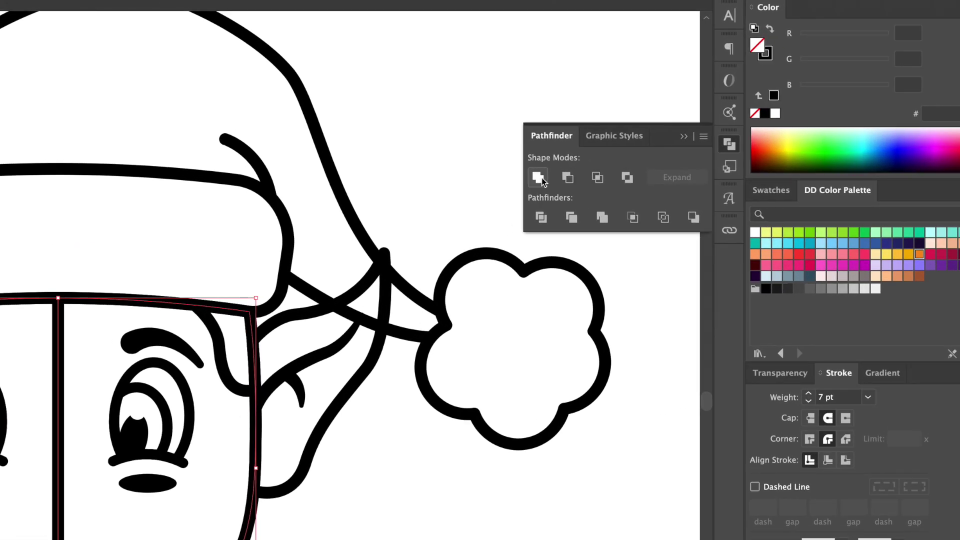
pyautogui.click(682, 136)
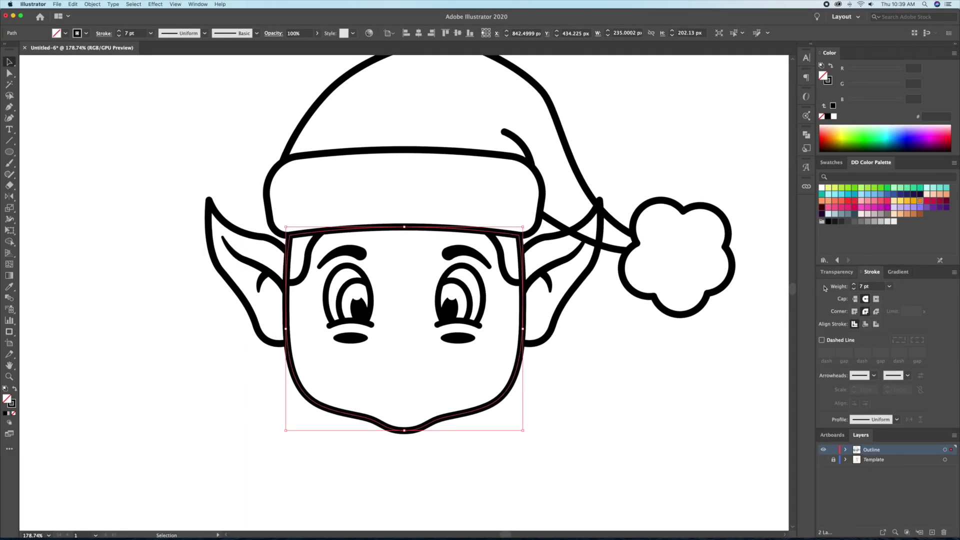
pyautogui.click(822, 459)
pyautogui.click(822, 460)
# - Select the right ear and the hat tail, and remove the hat lines crossing the ear with Shape Builder
pyautogui.scroll(3, 755, 198)
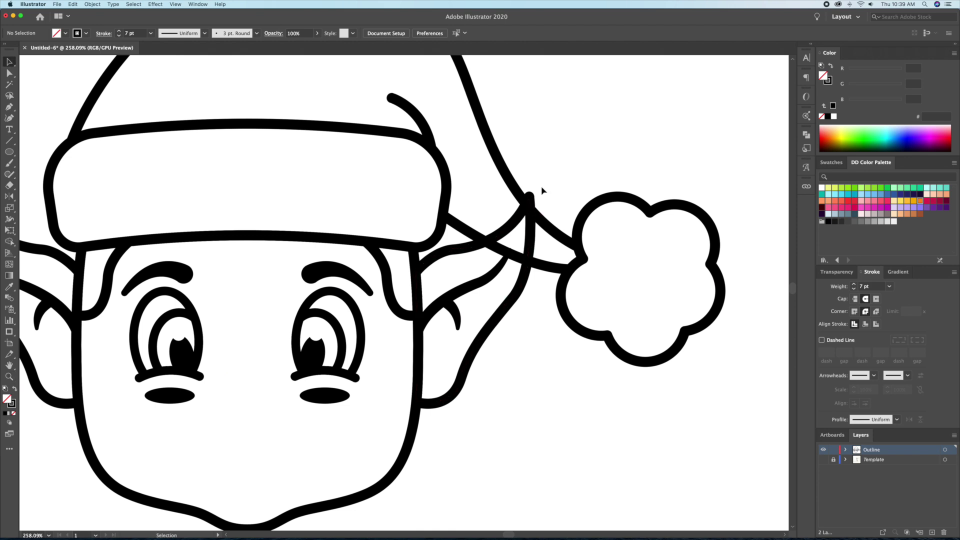
pyautogui.click(527, 208)
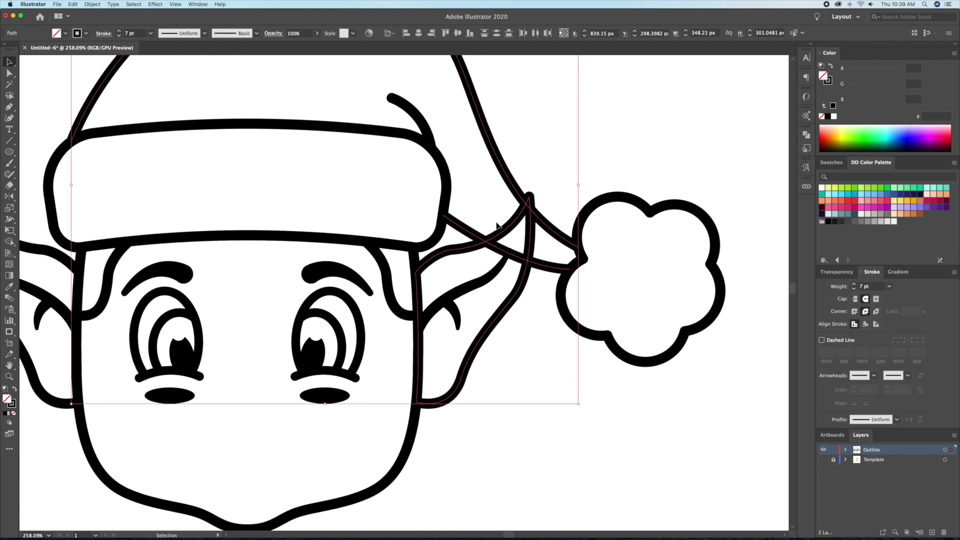
pyautogui.press('z')
pyautogui.moveTo(529, 203); pyautogui.dragTo(609, 207)
pyautogui.hotkey('shift', 'm')
pyautogui.moveTo(513, 330); pyautogui.dragTo(515, 302)
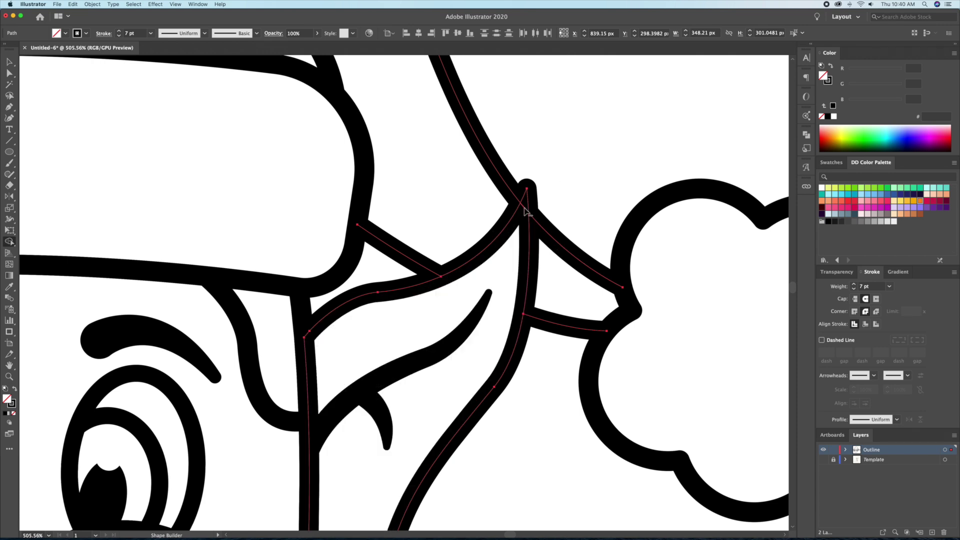
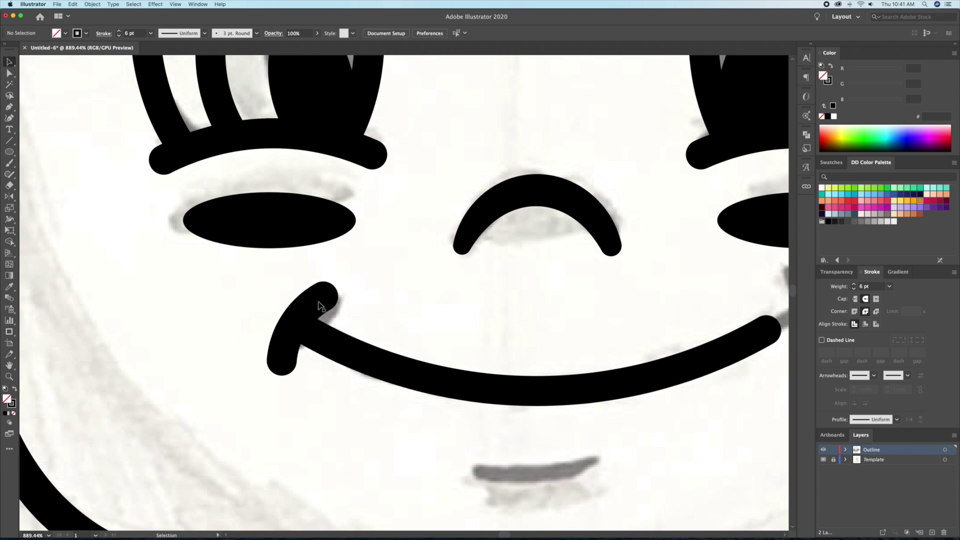
# - Taper the ends of the left mouth-corner stroke and reflect a copy of it onto the right end of the smile
pyautogui.moveTo(293, 361); pyautogui.dragTo(297, 369)
pyautogui.press('v')
pyautogui.scroll(-3, 476, 321)
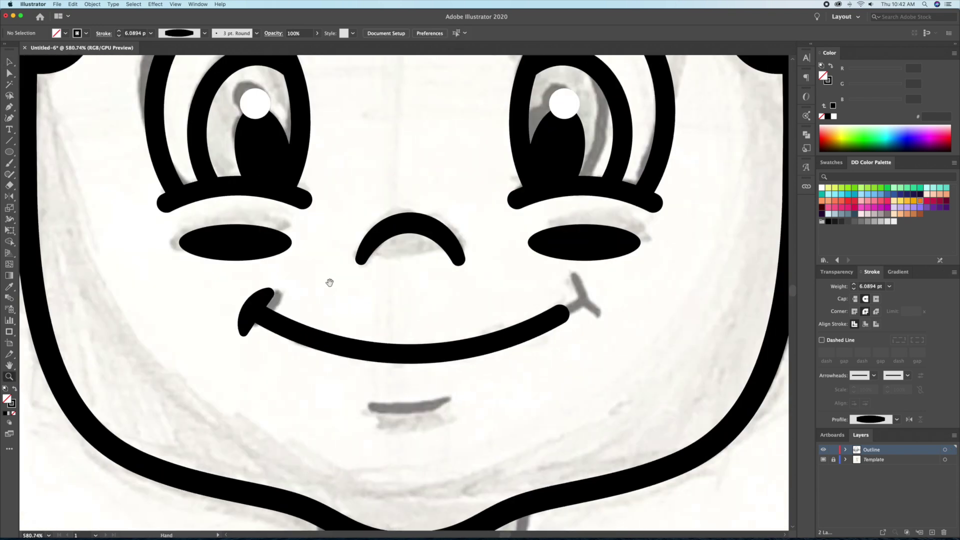
pyautogui.keyDown('alt'); pyautogui.click(409, 223); pyautogui.keyUp('alt')
pyautogui.click(232, 236)
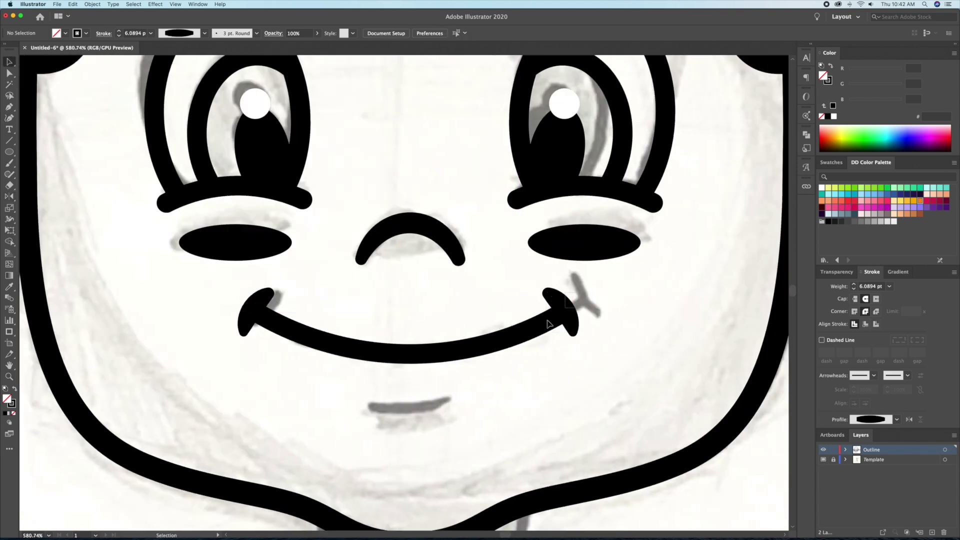
# - Set the stroke weight of the smile and its corner marks to 5 pt
pyautogui.press('super+shift+a')
pyautogui.scroll(-5, 457, 310)
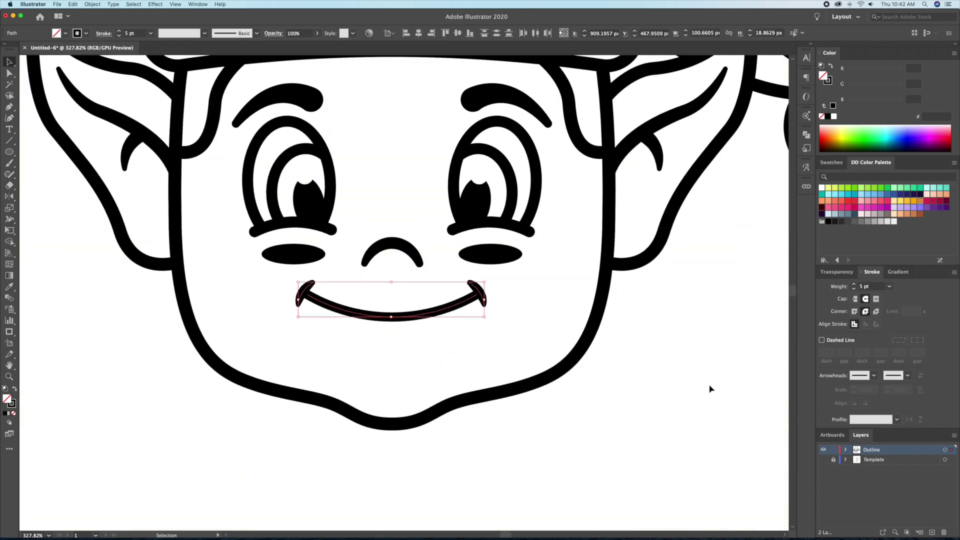
pyautogui.click(460, 300)
# - Draw a short, downward-curving lip line below the smile with the Curvature tool and taper both its ends with the Width tool
pyautogui.hotkey('shift', '`')
pyautogui.click(378, 342)
pyautogui.click(438, 343)
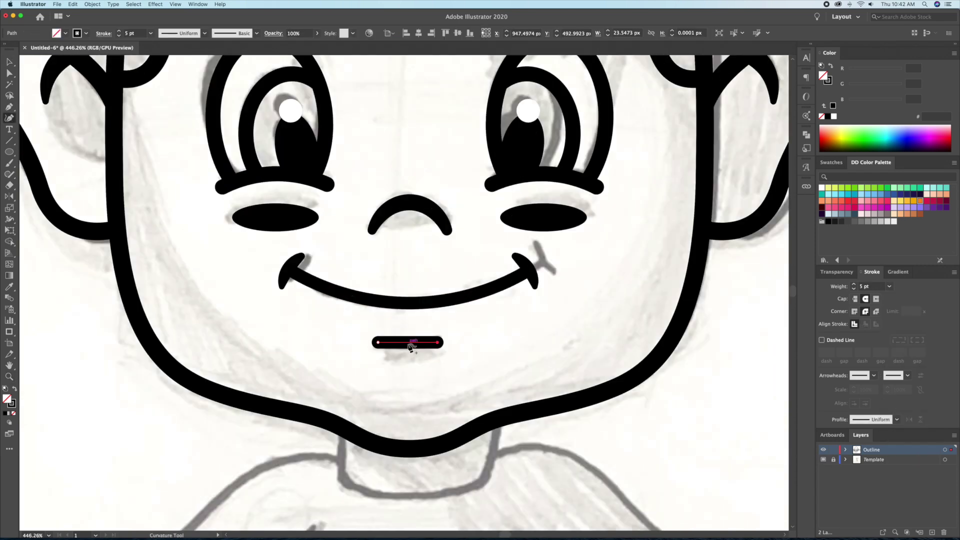
pyautogui.moveTo(408, 350); pyautogui.dragTo(408, 353)
pyautogui.scroll(4, 413, 353)
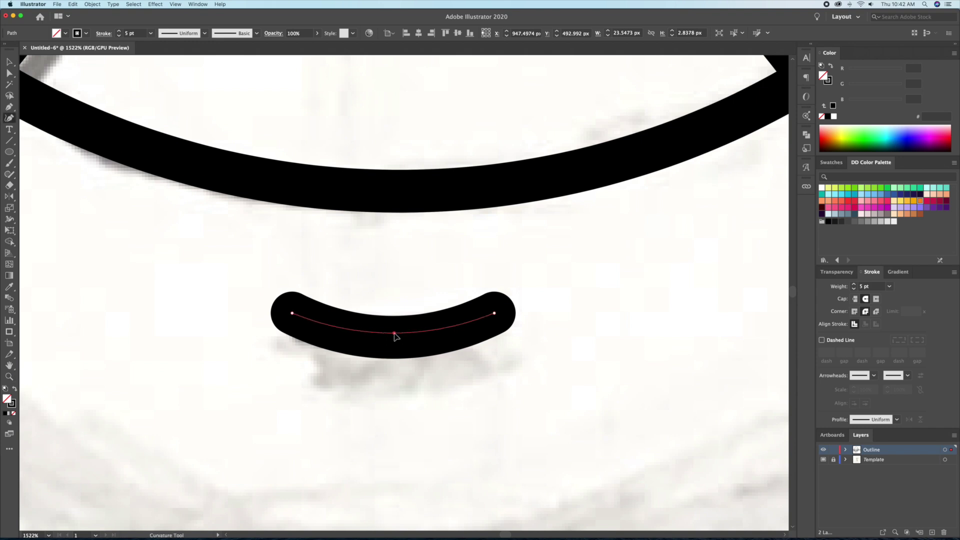
pyautogui.hotkey('shift', 'w')
pyautogui.moveTo(493, 313); pyautogui.dragTo(450, 332)
pyautogui.moveTo(292, 313); pyautogui.dragTo(407, 385)
# - Draw a neck rectangle about 49 by 42 px over the chin and round its lower corners into a U shape
pyautogui.hotkey('ctrl', '0')
pyautogui.scroll(2, 450, 309)
pyautogui.moveTo(9, 152); pyautogui.dragTo(60, 155)
pyautogui.moveTo(383, 194)
pyautogui.mouseDown()
pyautogui.moveTo(434, 283)
pyautogui.moveTo(385, 297)
pyautogui.mouseUp()
pyautogui.scroll(3, 413, 235)
pyautogui.press('v')
pyautogui.press('a')
pyautogui.moveTo(345, 284); pyautogui.dragTo(365, 250)
pyautogui.press('v')
# - Remove the part of the neck shape that overlaps the face with Shape Builder
pyautogui.press('super+shift+a')
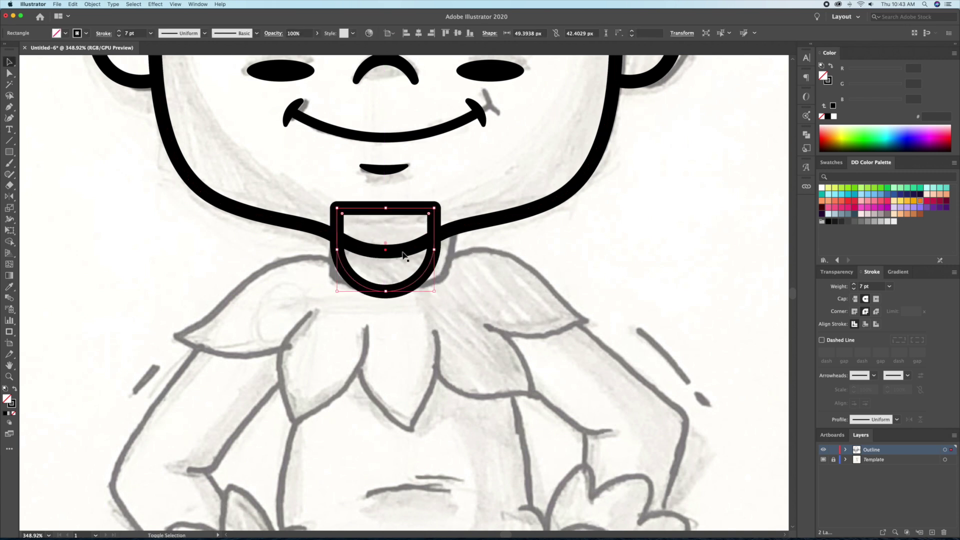
pyautogui.press('super+minus')
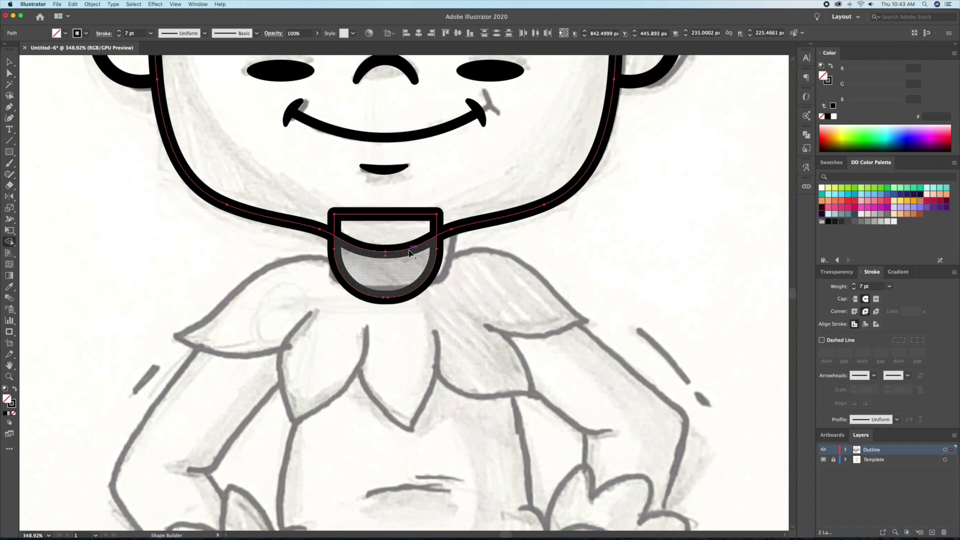
pyautogui.press('super+shift+a')
# - Draw a vertical centre line below the neck and continue it into the collar's outer left petal with the Pen tool
pyautogui.press('z')
pyautogui.keyDown('alt'); pyautogui.click(448, 282); pyautogui.keyUp('alt')
pyautogui.click(448, 282)
pyautogui.scroll(3, 448, 281)
pyautogui.press('p')
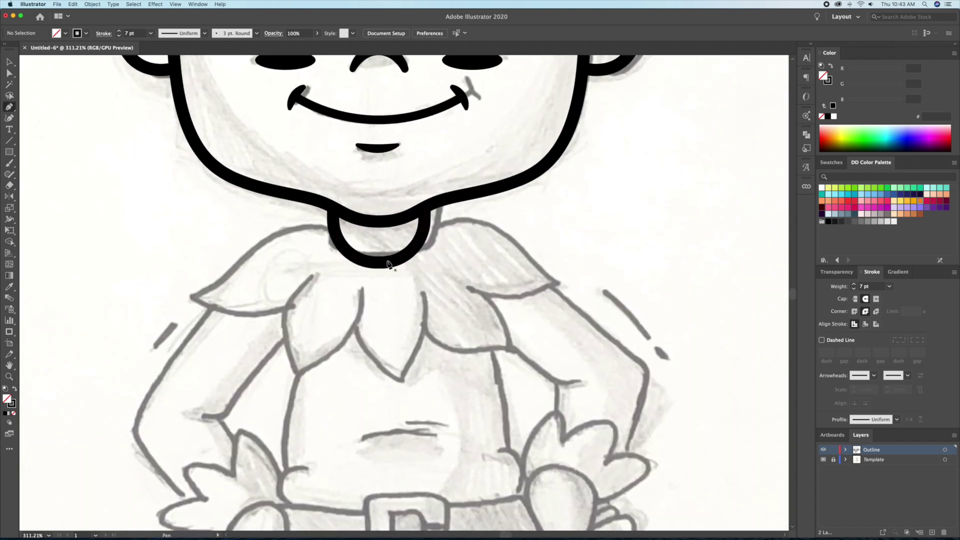
pyautogui.scroll(-2, 380, 265)
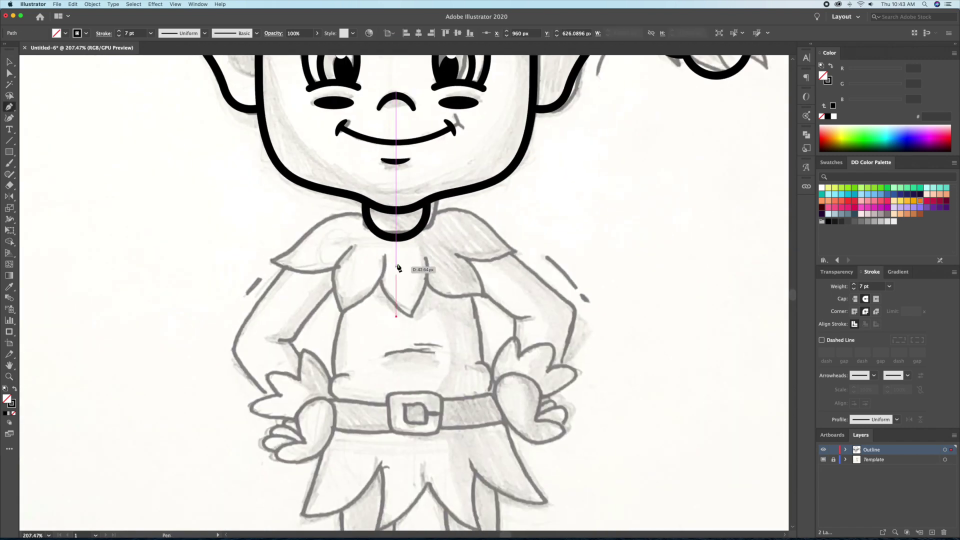
pyautogui.click(396, 236)
pyautogui.moveTo(381, 220); pyautogui.dragTo(367, 216)
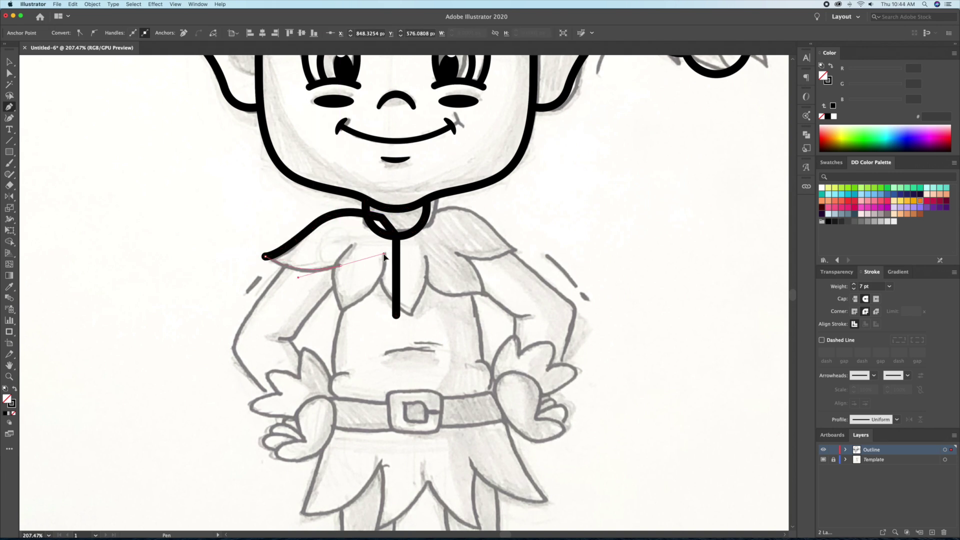
pyautogui.moveTo(384, 257); pyautogui.dragTo(369, 253)
# - Trace the collar's second left petal and the left half of its centre petal as separate Pen paths
pyautogui.keyDown('super'); pyautogui.click(350, 244); pyautogui.keyUp('super')
pyautogui.click(349, 240)
pyautogui.moveTo(342, 308); pyautogui.dragTo(381, 287)
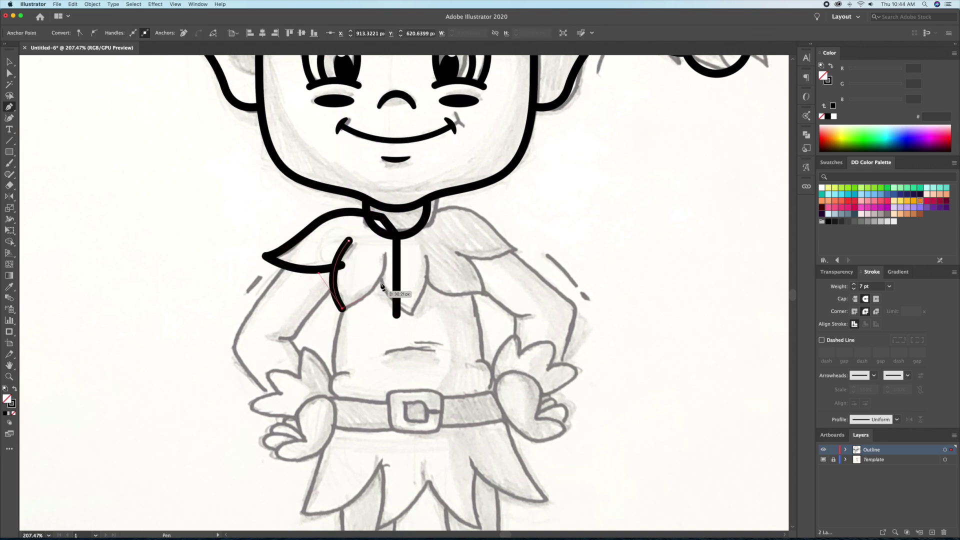
pyautogui.keyDown('super'); pyautogui.click(446, 274); pyautogui.keyUp('super')
pyautogui.click(396, 315)
pyautogui.keyDown('super'); pyautogui.click(403, 294); pyautogui.keyUp('super')
# - Select the collar paths and trim the line ends that stick out past the overlapping petals with Shape Builder
pyautogui.scroll(2, 403, 294)
pyautogui.scroll(1, 364, 313)
pyautogui.moveTo(400, 350); pyautogui.dragTo(286, 337)
pyautogui.hotkey('shift', 'm')
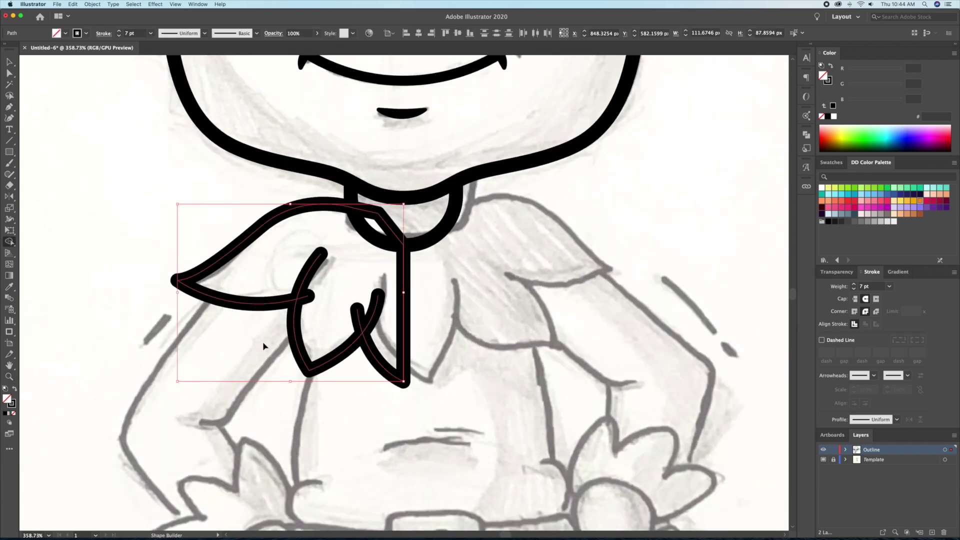
pyautogui.moveTo(359, 321); pyautogui.dragTo(240, 280)
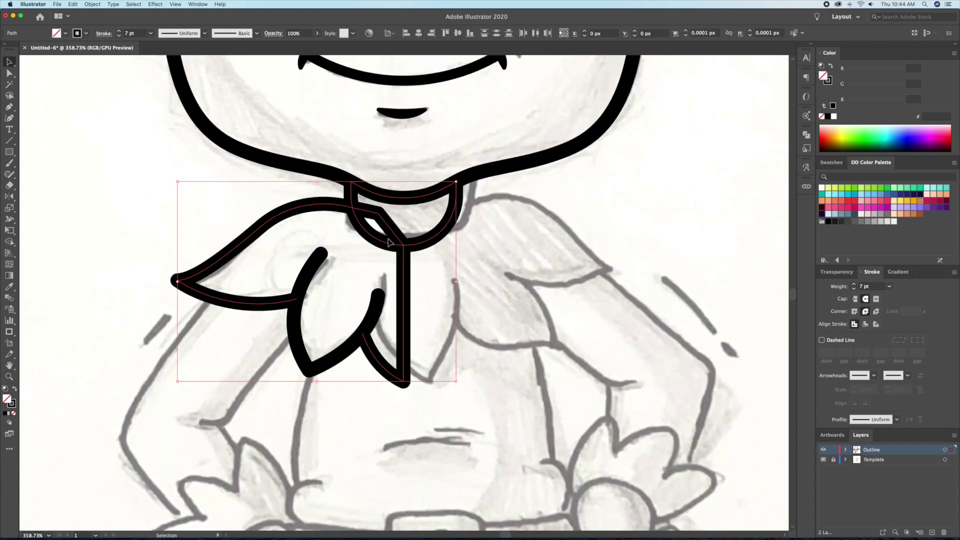
# - Select the collar and neck outlines and remove the collar segments that cross the neck with Shape Builder
pyautogui.keyDown('super'); pyautogui.click(430, 281); pyautogui.keyUp('super')
pyautogui.press('z')
pyautogui.keyDown('alt'); pyautogui.click(430, 282); pyautogui.keyUp('alt')
pyautogui.press('v')
pyautogui.click(386, 284)
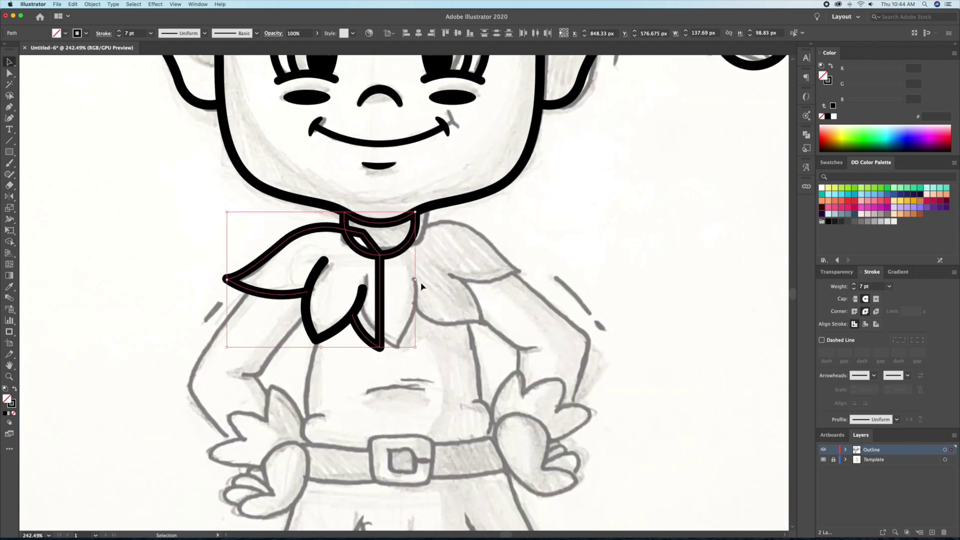
pyautogui.scroll(2, 390, 254)
pyautogui.scroll(-2, 232, 272)
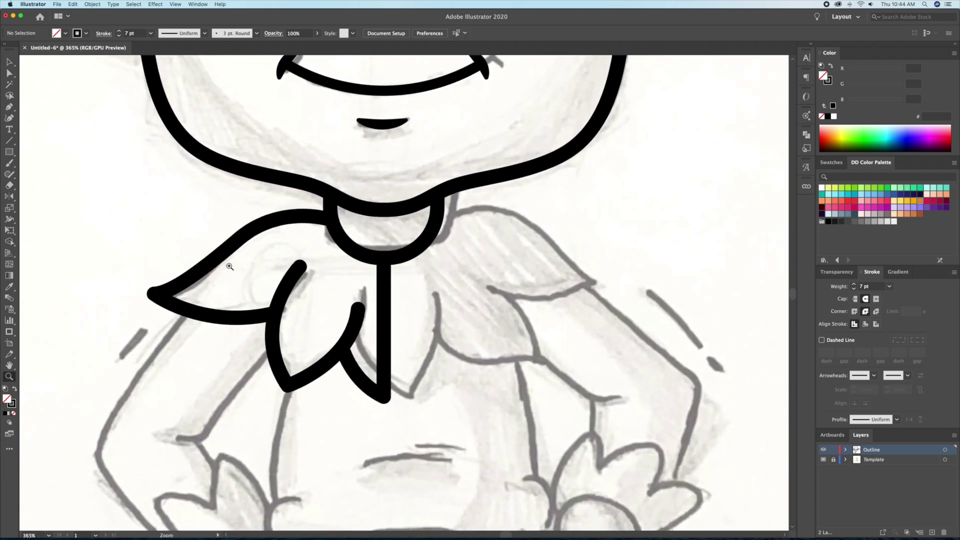
# - Taper both upper ends of the second left petal's stroke with the Width tool
pyautogui.scroll(3, 295, 313)
pyautogui.click(295, 313)
pyautogui.hotkey('shift', 'w')
pyautogui.moveTo(327, 269); pyautogui.dragTo(320, 267)
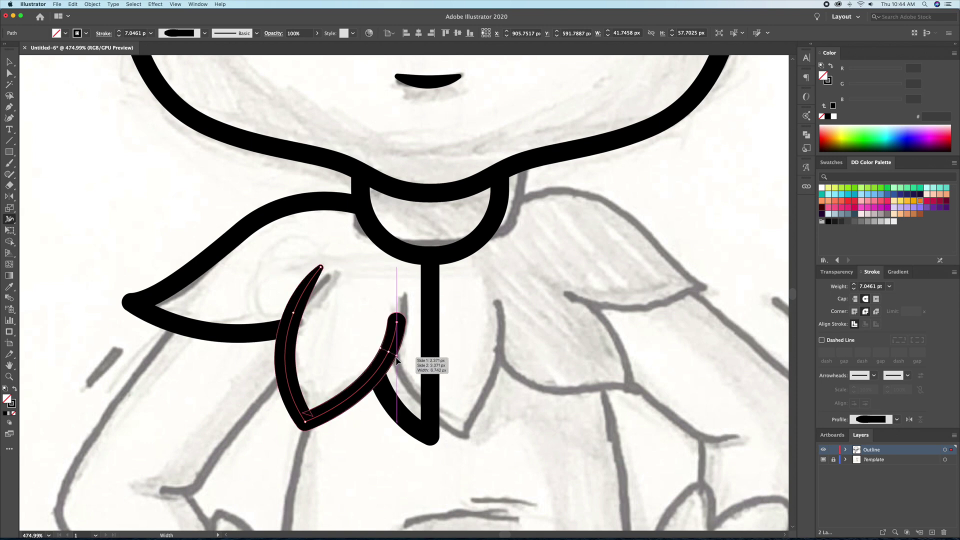
pyautogui.scroll(-3, 402, 324)
# - Reflect the left collar petals across the vertical centre line and unite the halves, removing the centre line
pyautogui.scroll(2, 385, 280)
pyautogui.press('v')
pyautogui.keyDown('shift'); pyautogui.click(328, 301); pyautogui.keyUp('shift')
pyautogui.press('o')
pyautogui.keyDown('alt'); pyautogui.click(386, 278); pyautogui.keyUp('alt')
pyautogui.click(249, 256)
pyautogui.press('super+shift+a')
pyautogui.scroll(-3, 436, 336)
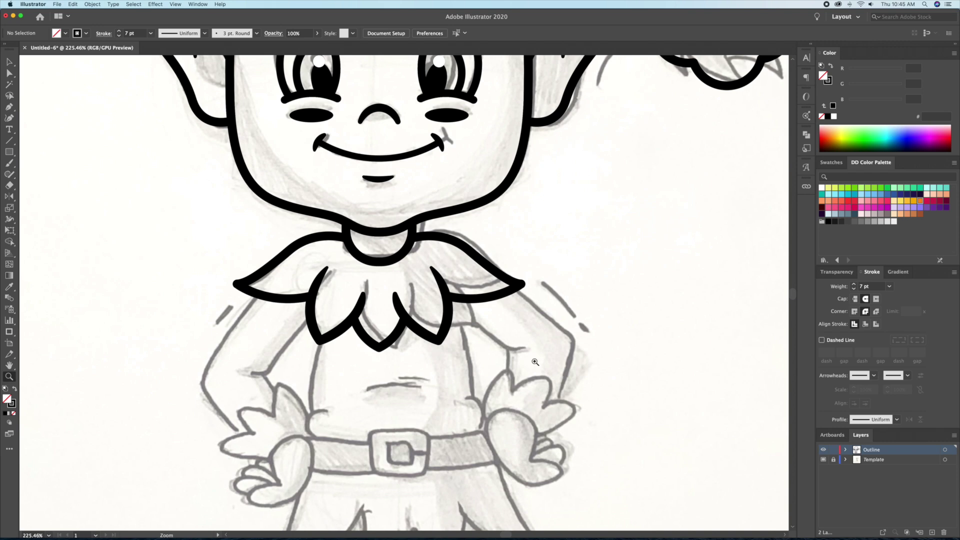
# - Select all the outline artwork and shift it slightly to the right to line up with the sketched body
pyautogui.press('super+shift+w')
pyautogui.scroll(-2, 435, 336)
pyautogui.press('super+shift+w')
pyautogui.scroll(4, 392, 312)
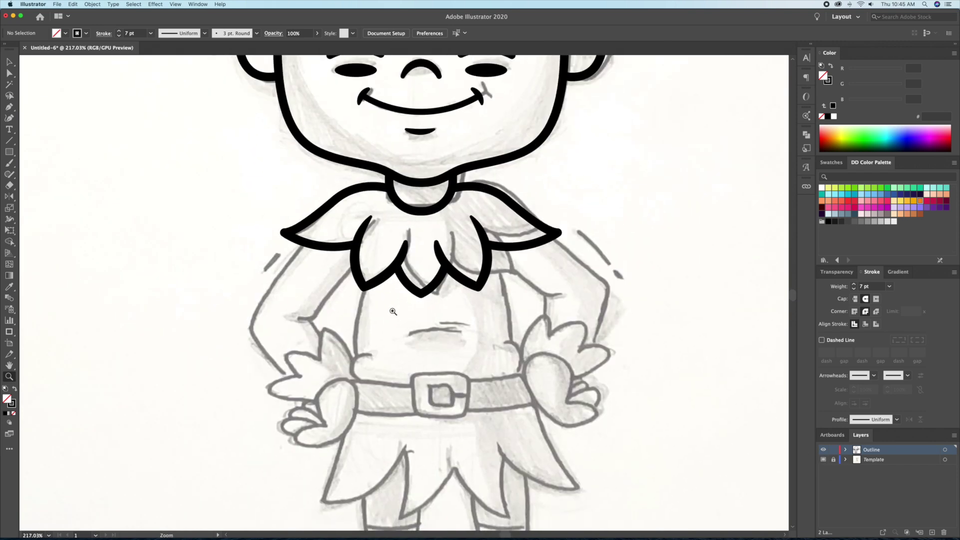
pyautogui.scroll(-4, 443, 301)
pyautogui.press('v')
pyautogui.press('super+a')
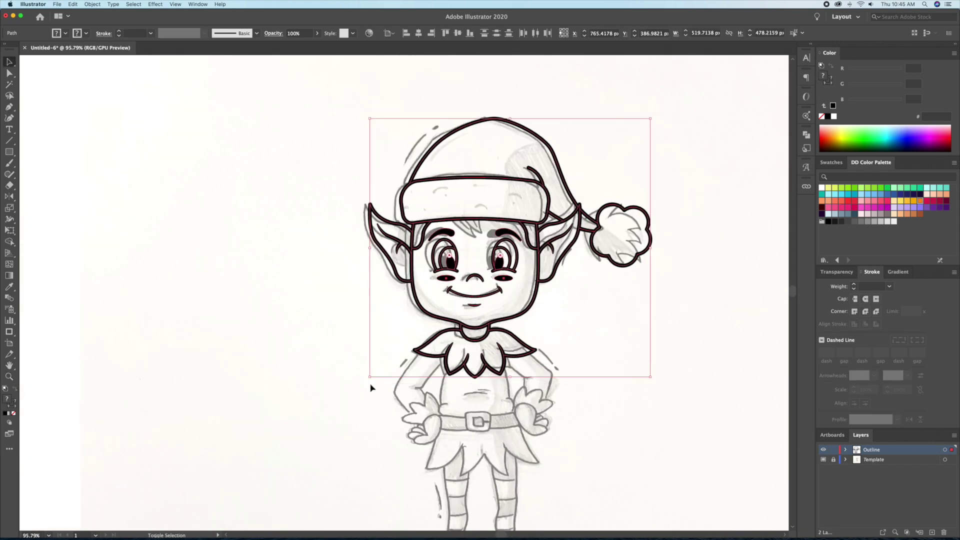
pyautogui.press('super+shift+a')
# - Trace the left side of the torso down from the collar, and the shirt's curled hem running to the body's centre
pyautogui.scroll(5, 386, 399)
pyautogui.press('p')
pyautogui.click(314, 230)
pyautogui.moveTo(313, 397); pyautogui.dragTo(311, 392)
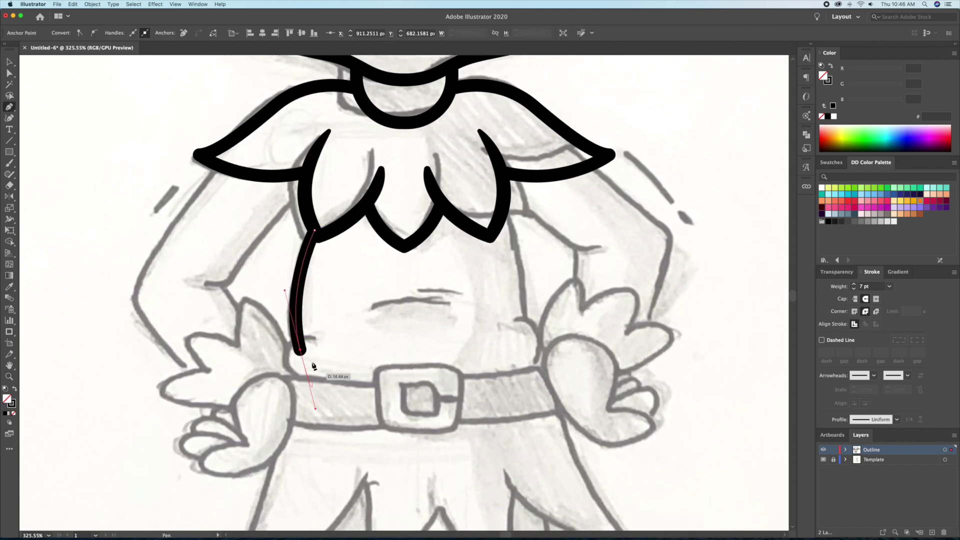
pyautogui.moveTo(287, 351); pyautogui.dragTo(280, 368)
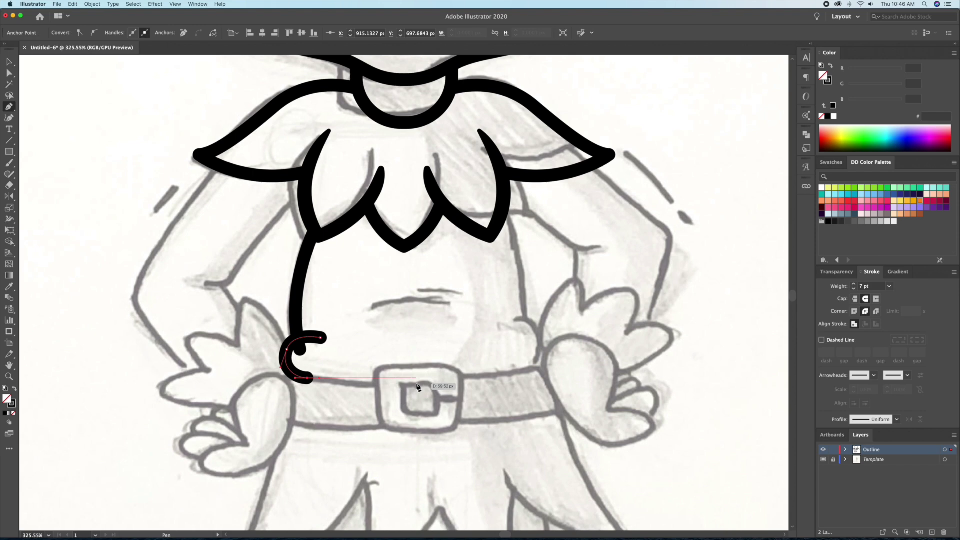
pyautogui.press('v')
pyautogui.scroll(1, 314, 352)
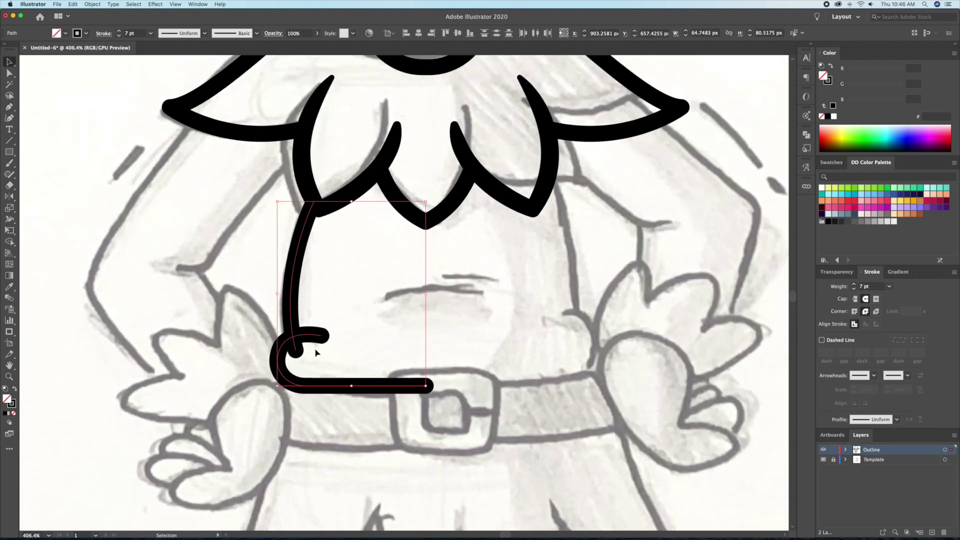
# - Trim the torso side line where it overhangs the hem and taper the inner end of the hem curl
pyautogui.scroll(-1, 365, 326)
pyautogui.scroll(3, 332, 338)
pyautogui.hotkey('shift', 'w')
pyautogui.moveTo(316, 350); pyautogui.dragTo(317, 360)
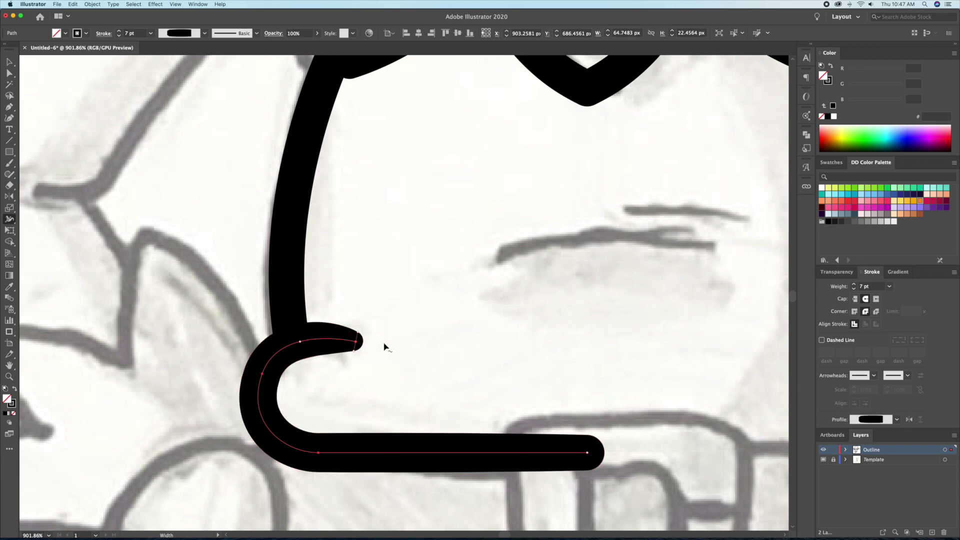
# - Reflect a copy of the left torso side and hem across the body's vertical centre line
pyautogui.scroll(-3, 384, 343)
pyautogui.press('o')
pyautogui.keyDown('alt'); pyautogui.click(363, 372); pyautogui.keyUp('alt')
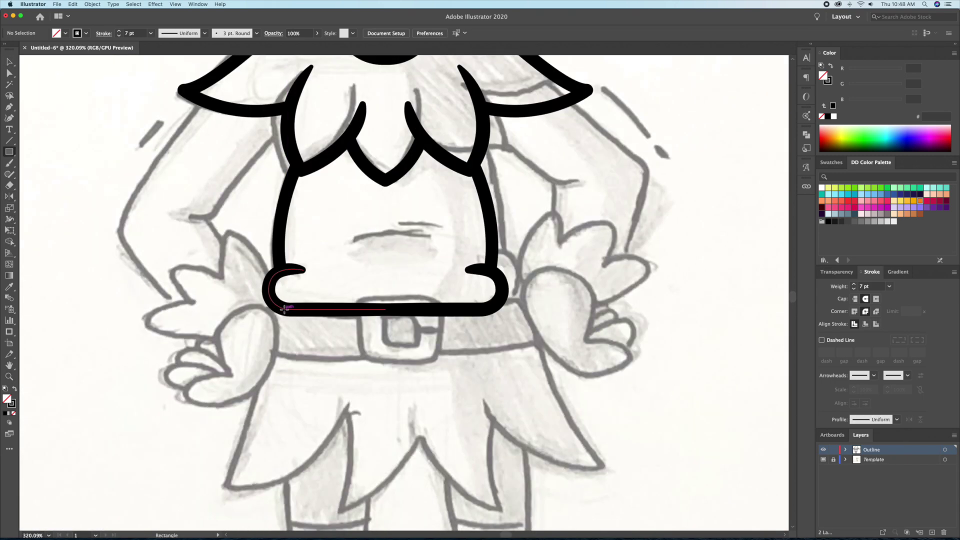
# - Draw a rectangle about 56 by 27 px below the hem for the left half of the belt
pyautogui.moveTo(398, 357); pyautogui.dragTo(399, 358)
pyautogui.hscroll(-3, 398, 357)
pyautogui.press('v')
pyautogui.click(380, 325)
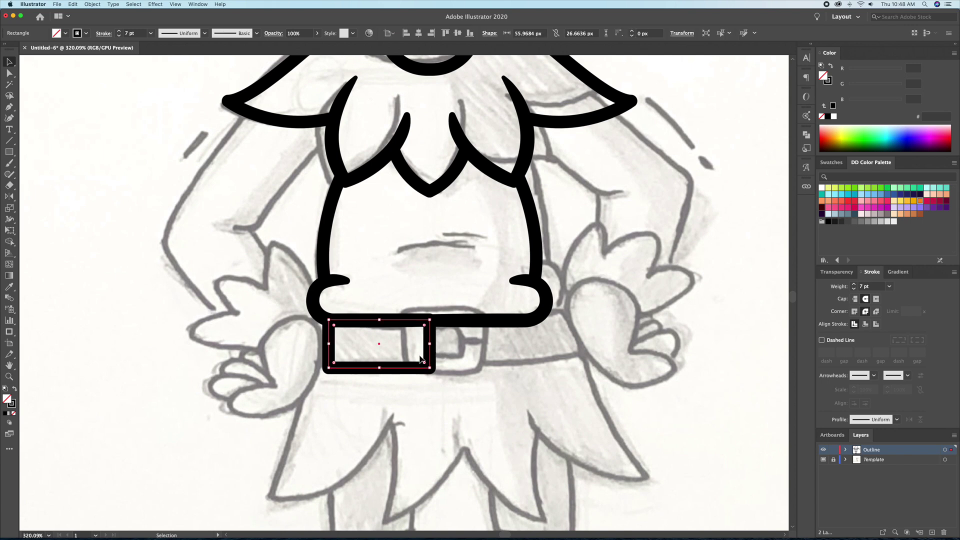
# - Trace the closed leaf-shaped cuff around the left wrist, with three pointed leaves beside the shirt hem
pyautogui.hscroll(-5, 380, 325)
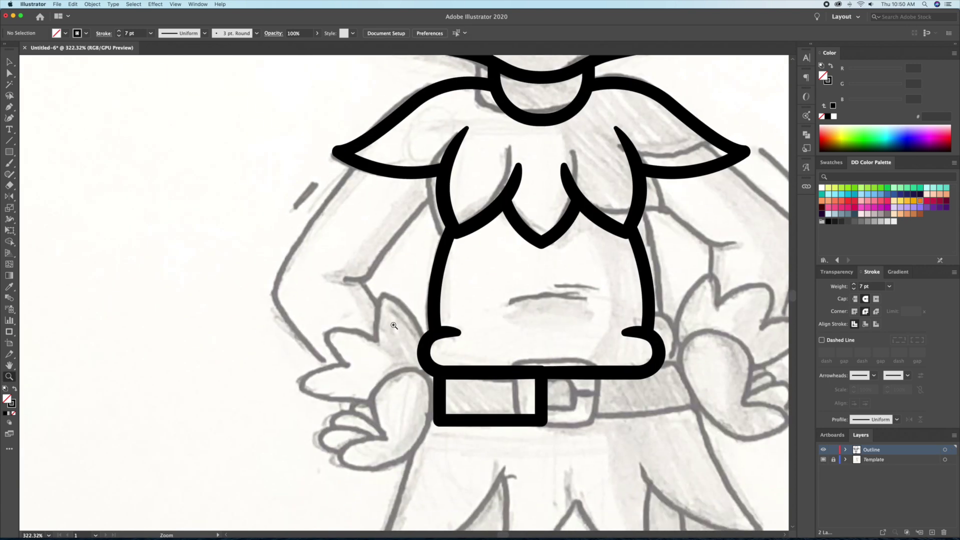
pyautogui.click(421, 373)
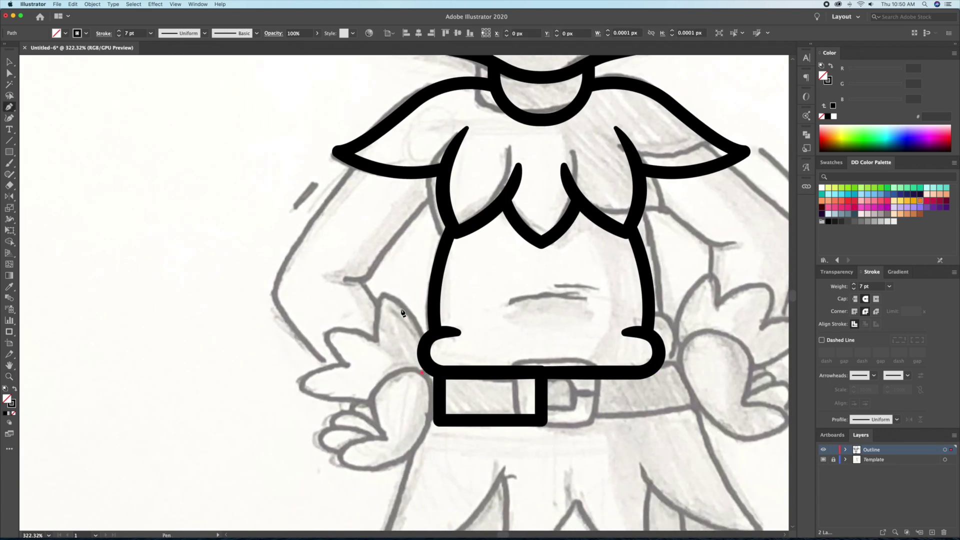
pyautogui.moveTo(384, 294); pyautogui.dragTo(377, 341)
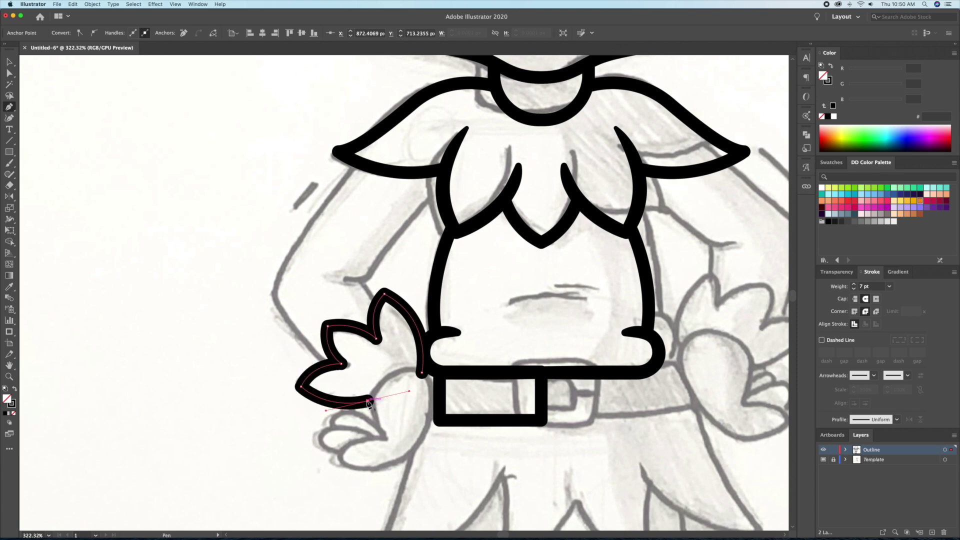
# - Trace the left hand's palm and lowest finger as a closed outline running down from the cuff
pyautogui.scroll(3, 399, 378)
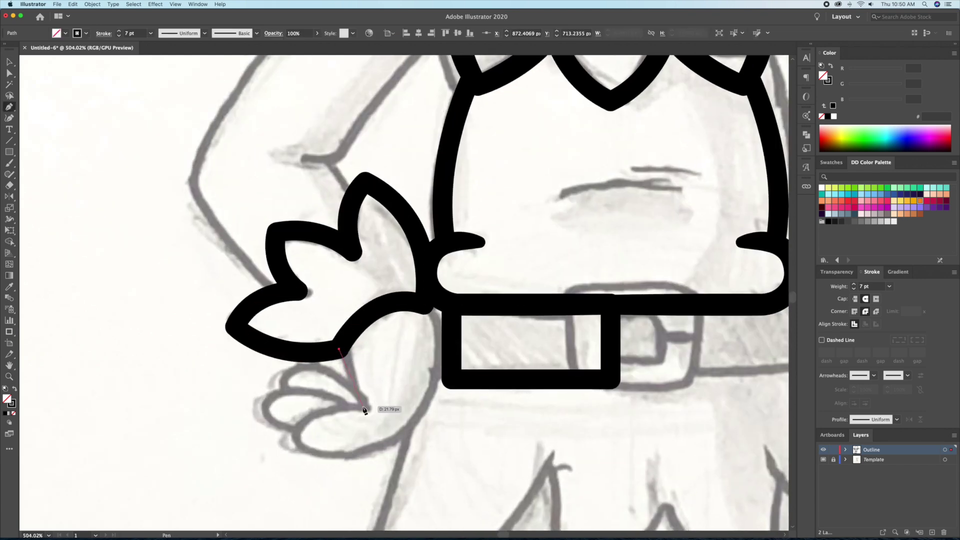
pyautogui.moveTo(364, 405); pyautogui.dragTo(355, 410)
pyautogui.moveTo(391, 439); pyautogui.dragTo(412, 431)
pyautogui.moveTo(438, 369); pyautogui.dragTo(439, 338)
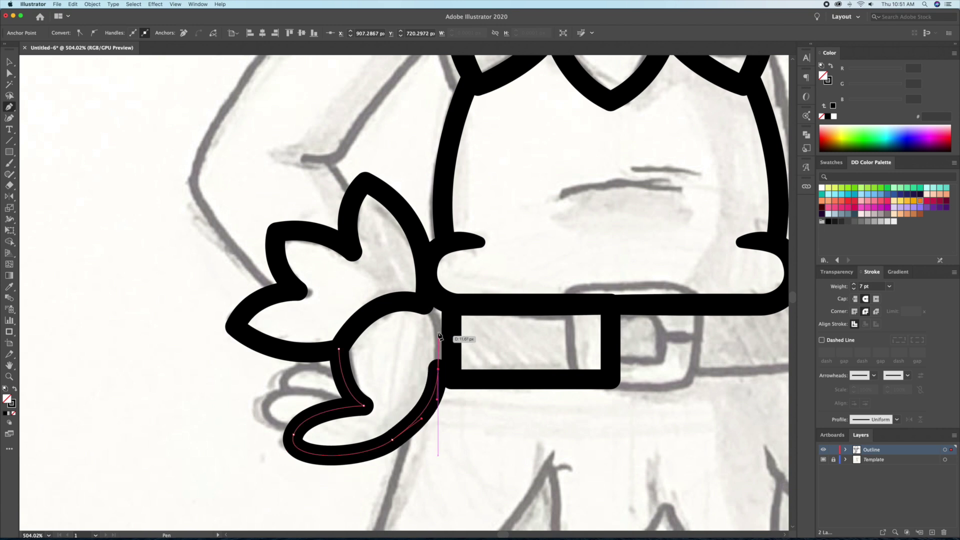
pyautogui.click(424, 303)
pyautogui.click(341, 349)
pyautogui.hotkey('ctrl', 'shift', 'a')
# - Draw a flat ellipse for the middle finger of the left hand and trim its overlap with the palm using Shape Builder
pyautogui.click(9, 152)
pyautogui.click(60, 175)
pyautogui.moveTo(262, 389); pyautogui.dragTo(373, 433)
pyautogui.keyDown('ctrl'); pyautogui.keyDown('shift'); pyautogui.click(350, 380); pyautogui.keyUp('shift'); pyautogui.keyUp('ctrl')
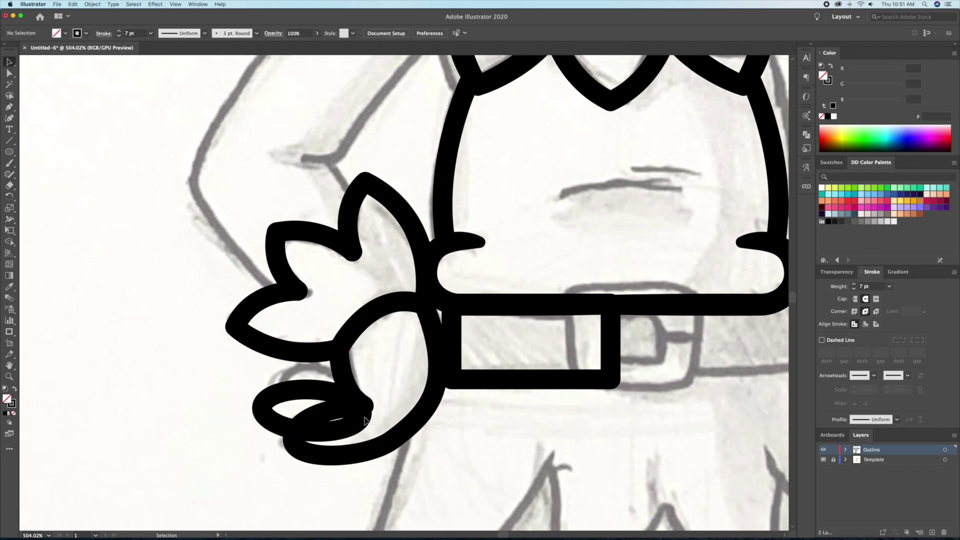
pyautogui.hotkey('shift', 'm')
pyautogui.moveTo(325, 391); pyautogui.dragTo(350, 407)
pyautogui.press('v')
# - Add an ellipse for the upper finger of the left hand and remove the leftover overlapping pieces between the fingers
pyautogui.click(200, 463)
pyautogui.moveTo(274, 366); pyautogui.dragTo(358, 416)
pyautogui.moveTo(366, 371); pyautogui.dragTo(350, 368)
pyautogui.press('v')
pyautogui.hotkey('ctrl', 'shift', 'a')
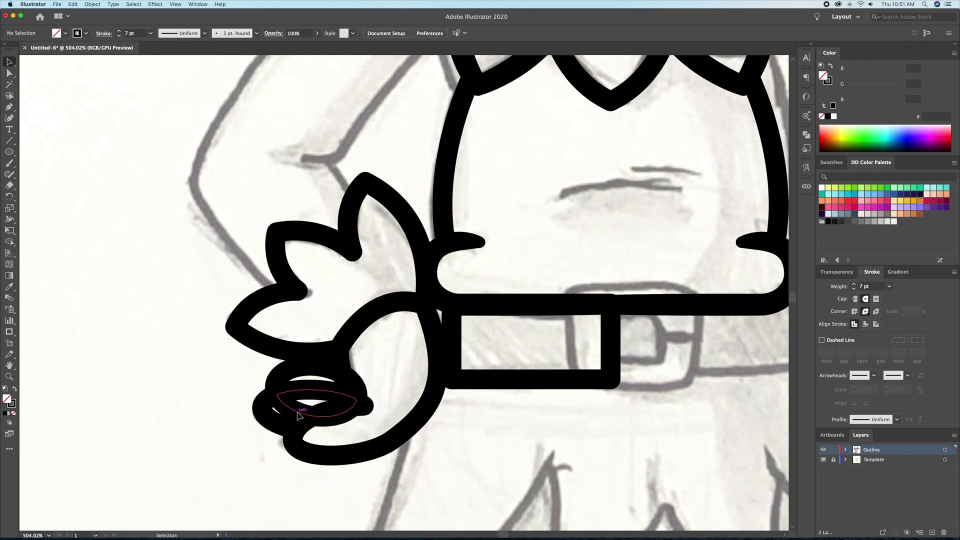
pyautogui.click(355, 387)
pyautogui.press('Delete')
# - Review the whole outline without the sketch template, and show the template again
pyautogui.hotkey('ctrl', '0')
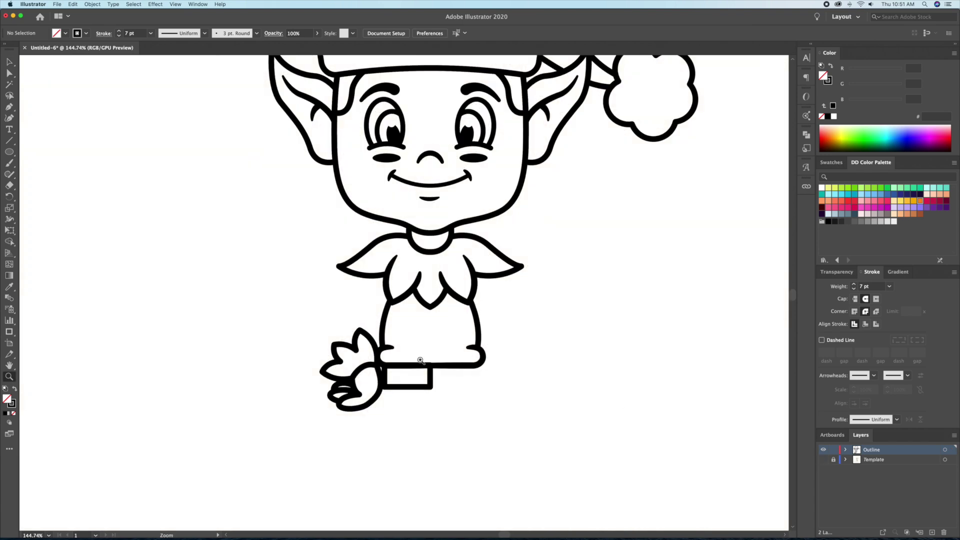
pyautogui.press('z')
pyautogui.click(454, 392)
pyautogui.click(356, 406)
pyautogui.hotkey('ctrl', '0')
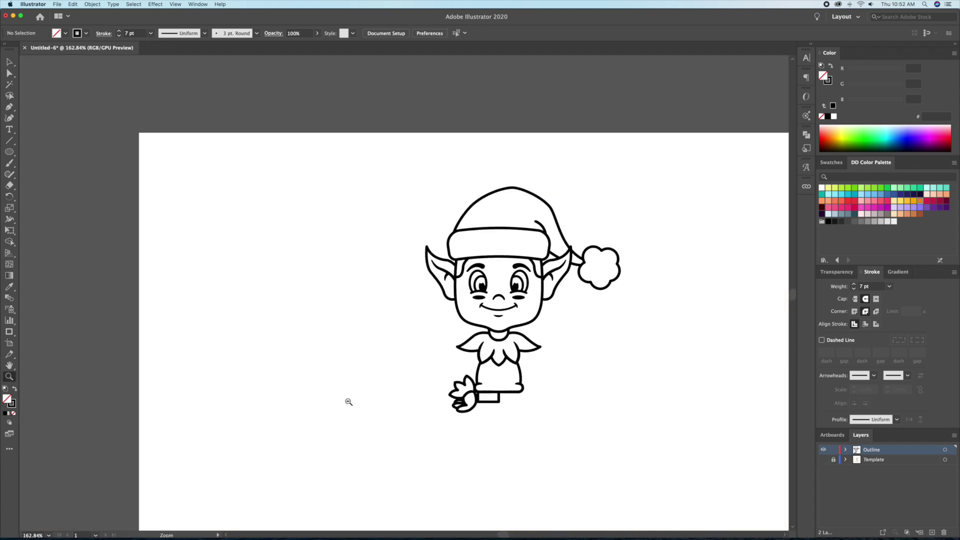
pyautogui.click(347, 399)
pyautogui.click(823, 460)
# - Trace the left arm's inner edge with its short elbow crease, and its curved outer edge from collar to cuff
pyautogui.press('p')
pyautogui.scroll(2, 388, 359)
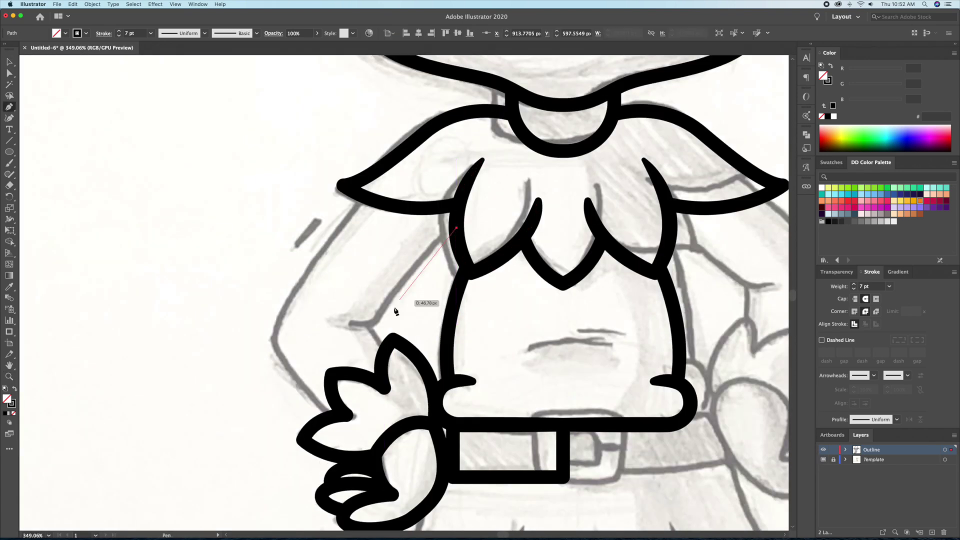
pyautogui.click(375, 321)
pyautogui.click(356, 321)
pyautogui.press('a')
pyautogui.press('p')
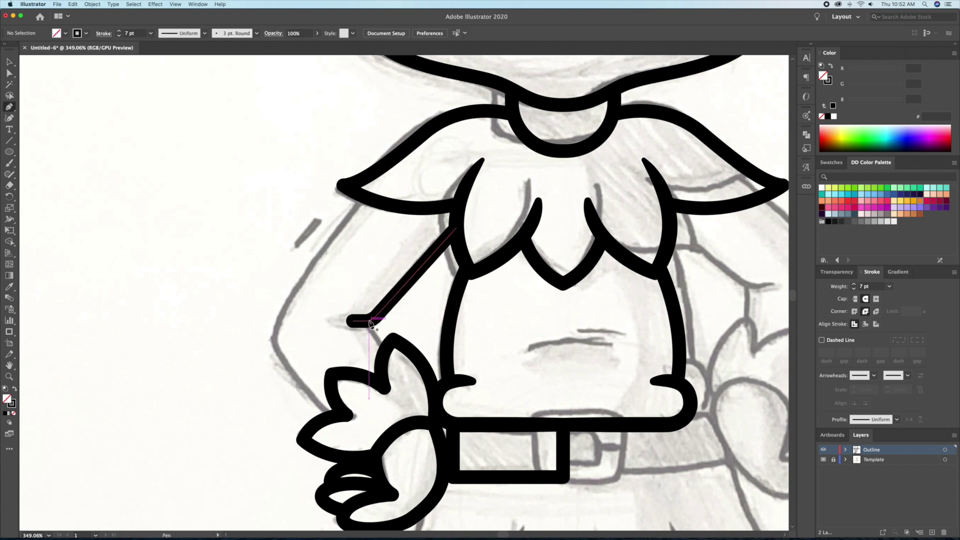
pyautogui.click(363, 196)
pyautogui.moveTo(271, 333); pyautogui.dragTo(255, 389)
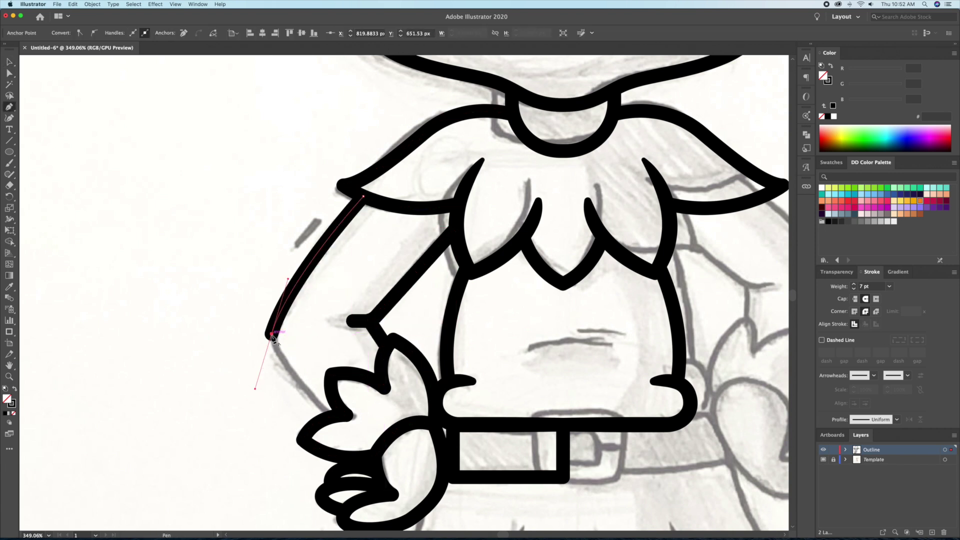
# - Taper the free end of the left elbow crease to a point with the Width tool
pyautogui.press('v')
pyautogui.click(369, 324)
pyautogui.scroll(5, 369, 324)
pyautogui.hotkey('shift', 'w')
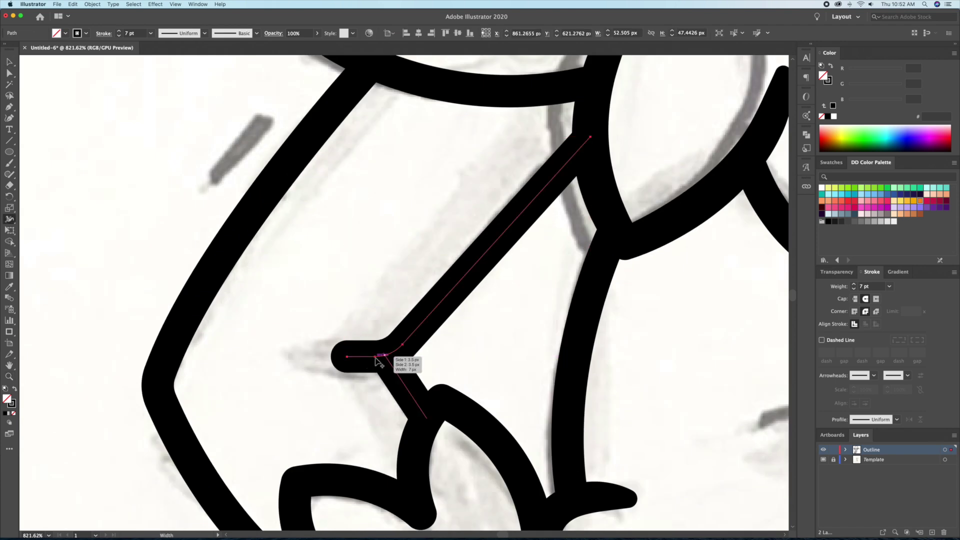
pyautogui.moveTo(369, 374)
pyautogui.mouseDown()
pyautogui.moveTo(381, 360)
pyautogui.moveTo(350, 353)
pyautogui.mouseUp()
pyautogui.press('z')
pyautogui.scroll(-6, 362, 379)
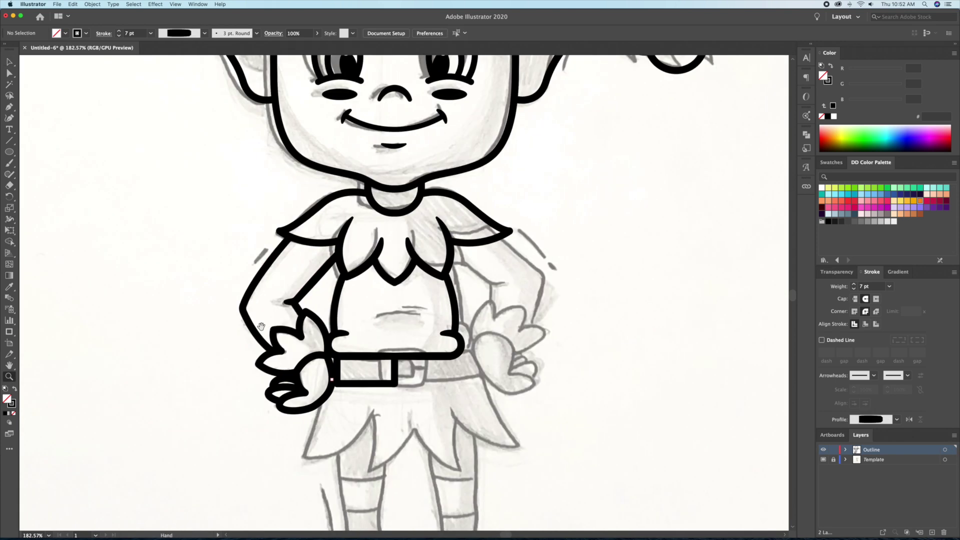
# - Reflect copies of the left arm, hand and belt half across the body's vertical centre line and unite the belt halves
pyautogui.click(362, 378)
pyautogui.press('v')
pyautogui.click(418, 353)
pyautogui.keyDown('shift'); pyautogui.click(325, 359); pyautogui.keyUp('shift')
pyautogui.press('o')
pyautogui.keyDown('alt'); pyautogui.click(418, 354); pyautogui.keyUp('alt')
pyautogui.press('Return')
pyautogui.press('super+shift+a')
pyautogui.press('z')
pyautogui.scroll(-5, 626, 258)
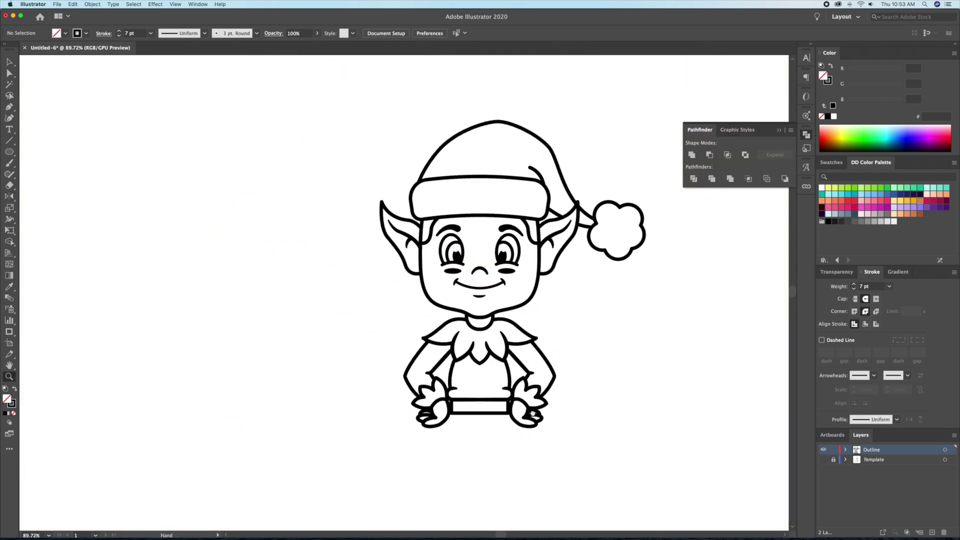
# - Draw a rectangle about 47 by 38 px over the middle of the belt for the buckle, with the sketch template visible
pyautogui.press('super+shift+w')
pyautogui.scroll(5, 430, 390)
pyautogui.press('m')
pyautogui.moveTo(398, 348)
pyautogui.mouseDown()
pyautogui.moveTo(452, 416)
pyautogui.moveTo(470, 393)
pyautogui.mouseUp()
pyautogui.hotkey('shift', 'x')
pyautogui.press('v')
pyautogui.scroll(4, 435, 397)
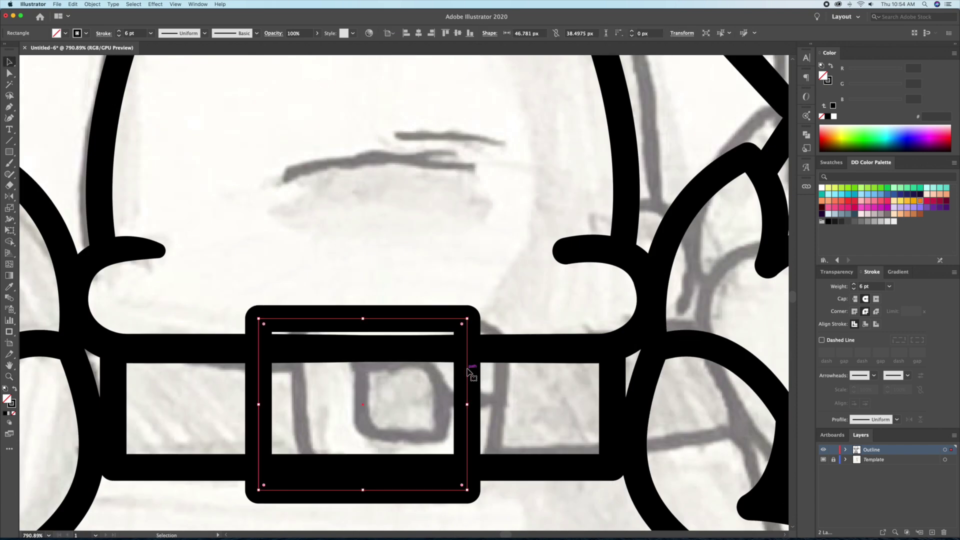
# - Hide the sketch template, fill the buckle rectangle with white, adjust its position and round its corners
pyautogui.press('super+shift+w')
pyautogui.press('Down')
pyautogui.click(833, 116)
pyautogui.moveTo(410, 277); pyautogui.dragTo(410, 281)
pyautogui.press('a')
pyautogui.moveTo(506, 286); pyautogui.dragTo(463, 306)
# - Draw a rectangle about 24 by 19 px in the buckle's centre, scale it down slightly and round its corners
pyautogui.press('m')
pyautogui.moveTo(356, 317); pyautogui.dragTo(465, 408)
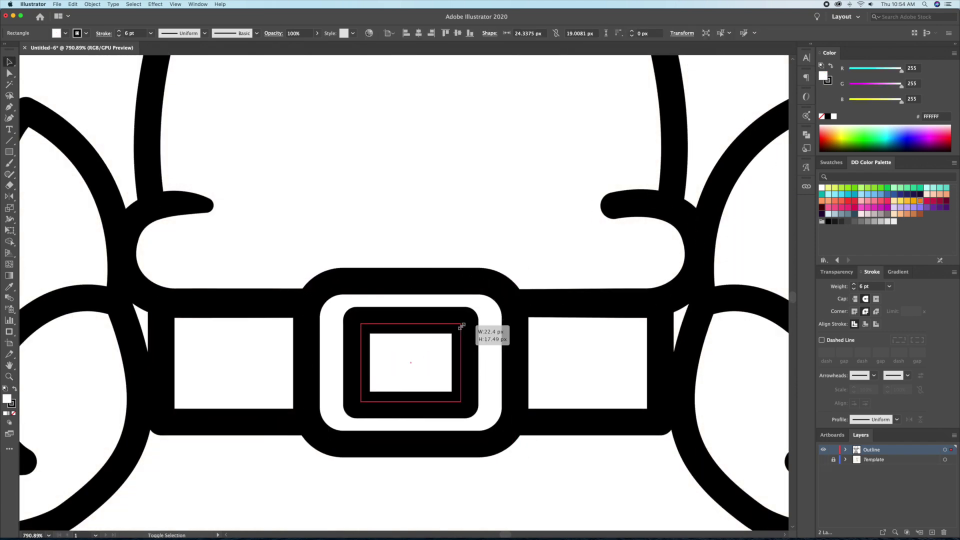
pyautogui.press('v')
pyautogui.click(478, 242)
# - Remove the belt and hem lines crossing the buckle with Shape Builder and taper the inner end of the right hem curl
pyautogui.press('super+a')
pyautogui.hotkey('shift', 'm')
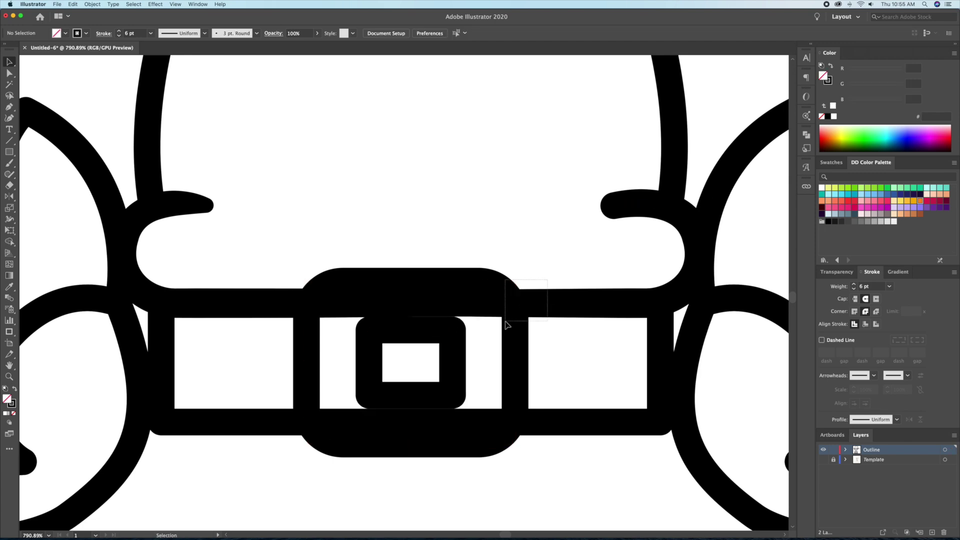
pyautogui.keyDown('alt'); pyautogui.click(410, 306); pyautogui.keyUp('alt')
pyautogui.press('v')
pyautogui.click(371, 198)
pyautogui.press('super+z')
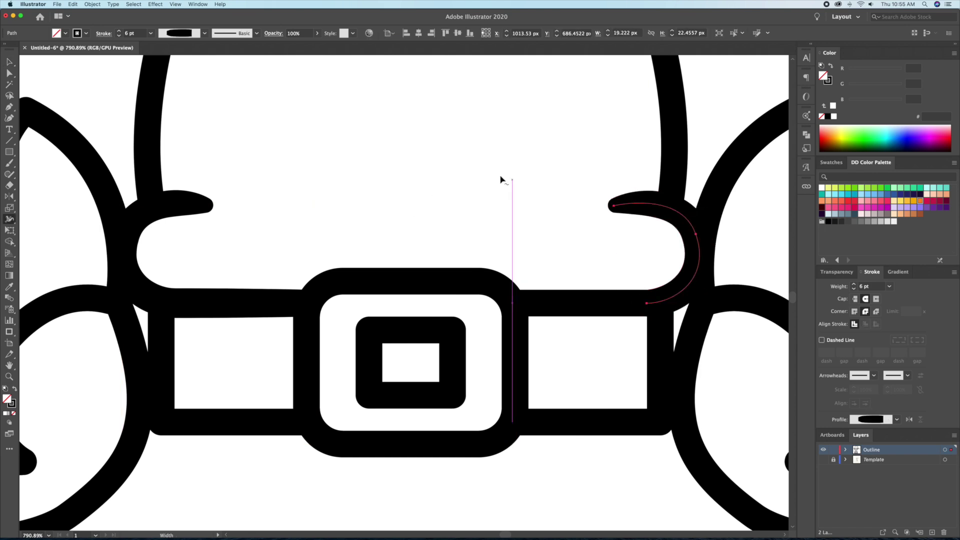
# - Show the sketch template and trace the skirt's left side edge from the hand down to its outer point
pyautogui.press('super+0')
pyautogui.press('super+shift+w')
pyautogui.scroll(5, 440, 242)
pyautogui.click(379, 260)
pyautogui.click(642, 260)
pyautogui.moveTo(642, 260); pyautogui.dragTo(645, 262)
pyautogui.click(350, 326)
pyautogui.scroll(-5, 350, 326)
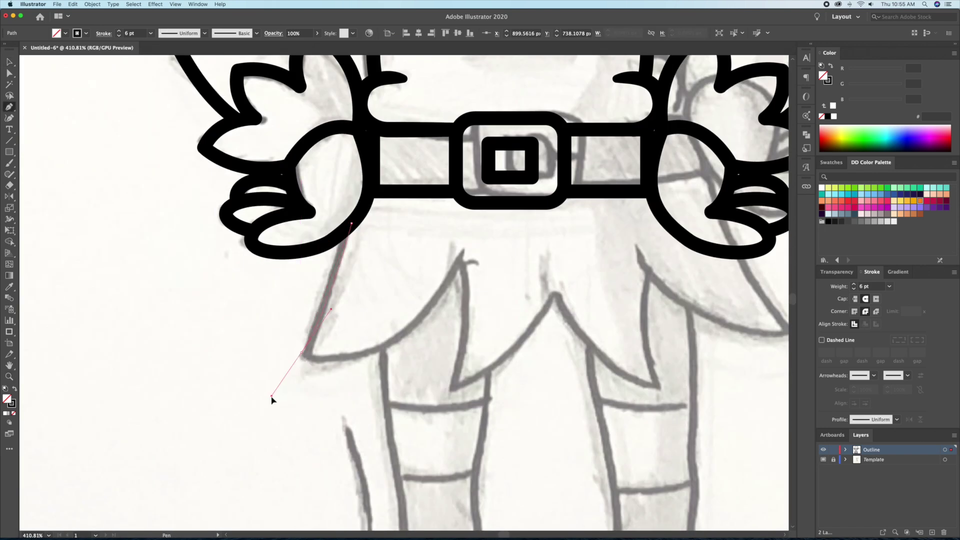
pyautogui.click(300, 353)
# - Trace the leaf points along the skirt's left half and close the outline up the body's centre to the buckle
pyautogui.moveTo(516, 122); pyautogui.dragTo(516, 123)
pyautogui.press('super+shift+a')
pyautogui.press('z')
pyautogui.keyDown('alt'); pyautogui.click(378, 322); pyautogui.keyUp('alt')
pyautogui.click(389, 256)
pyautogui.moveTo(389, 367); pyautogui.dragTo(339, 280)
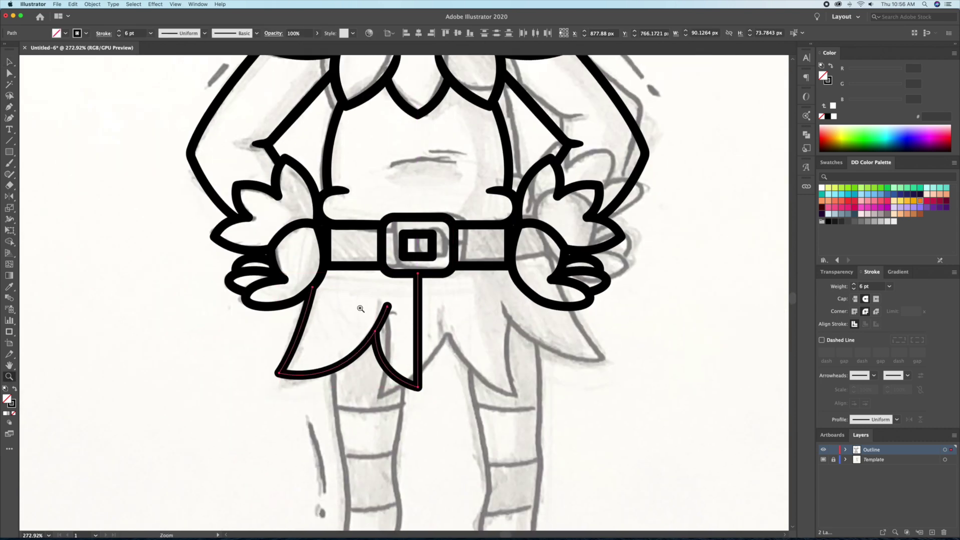
# - Taper the upper end of the skirt's leaf line and mirror the left skirt half across the body's centre
pyautogui.scroll(5, 347, 267)
pyautogui.hotkey('shift', 'w')
pyautogui.moveTo(428, 353); pyautogui.dragTo(455, 379)
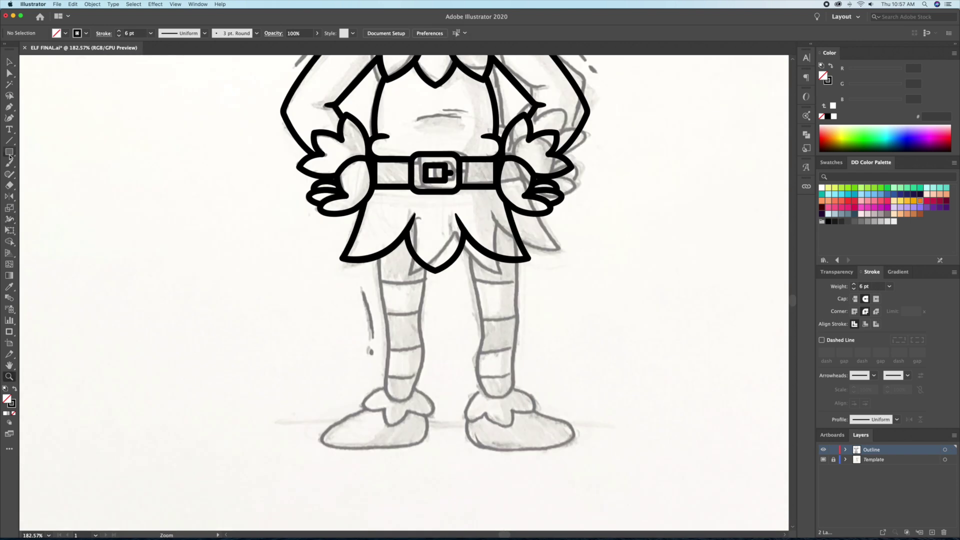
# - Draw the left leg as a tall rectangle, narrow it towards the ankle and fully round its lower end
pyautogui.moveTo(414, 398); pyautogui.dragTo(414, 399)
pyautogui.press('a')
pyautogui.moveTo(415, 223); pyautogui.dragTo(374, 223)
pyautogui.moveTo(400, 382); pyautogui.dragTo(414, 333)
pyautogui.press('v')
pyautogui.scroll(2, 425, 325)
pyautogui.click(486, 330)
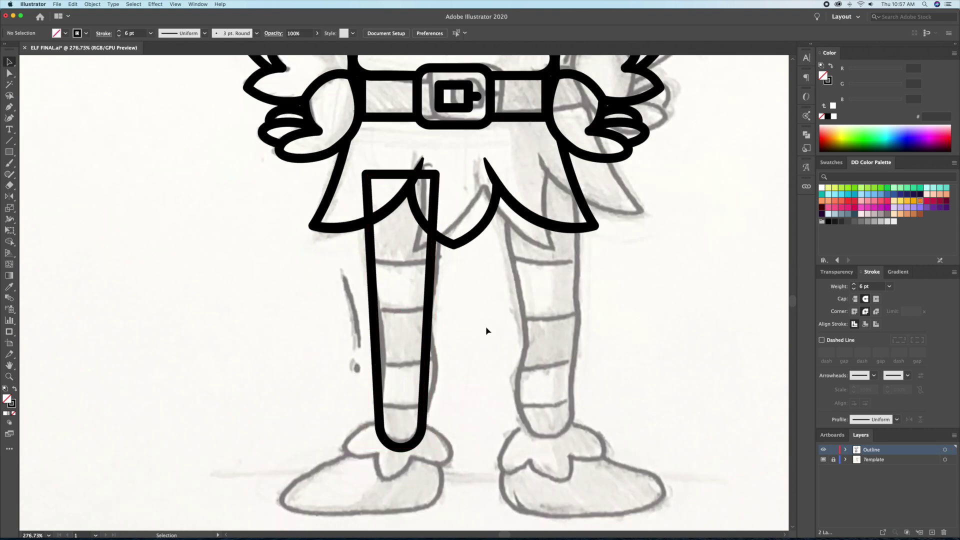
# - Trim away the top part of the left leg that overlaps the skirt
pyautogui.scroll(2, 373, 143)
pyautogui.click(440, 231)
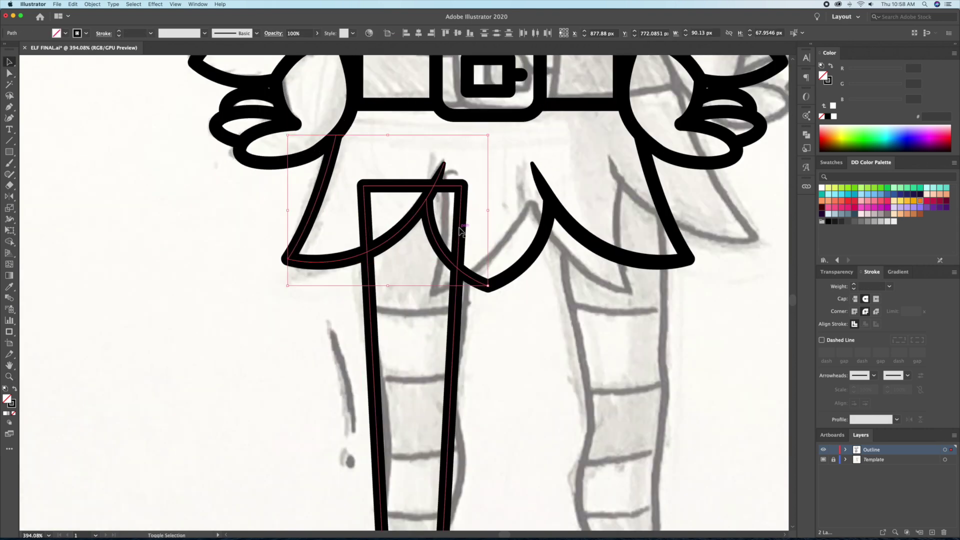
pyautogui.press('super+shift+bracketright')
pyautogui.click(484, 352)
# - Draw evenly spaced horizontal stripe lines across the left leg
pyautogui.press('z')
pyautogui.scroll(-2, 442, 345)
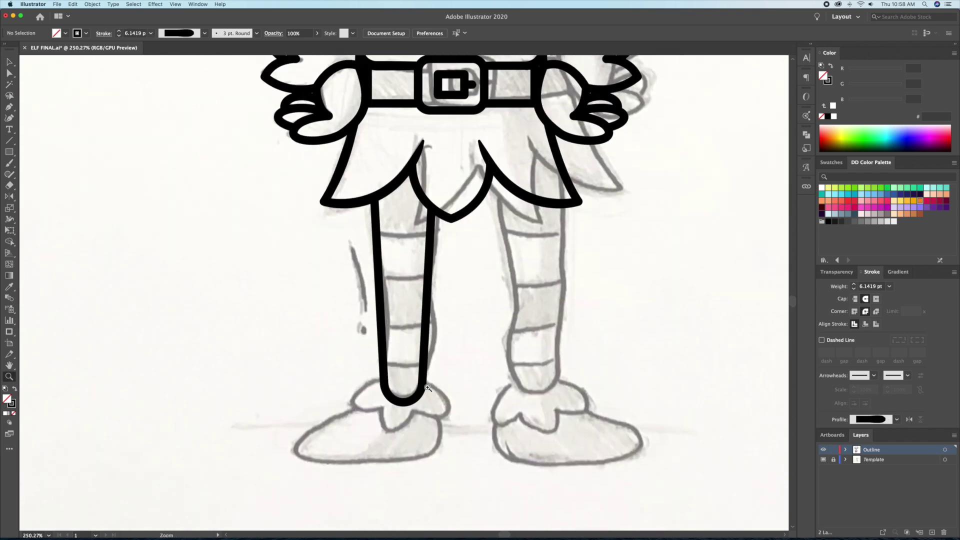
pyautogui.press('\\')
pyautogui.moveTo(372, 207); pyautogui.dragTo(427, 206)
pyautogui.moveTo(368, 261); pyautogui.dragTo(431, 262)
pyautogui.moveTo(368, 313); pyautogui.dragTo(431, 314)
pyautogui.scroll(3, 421, 265)
# - Adjust the width of the stripe lines so their ends meet the sides of the left leg
pyautogui.moveTo(492, 336); pyautogui.dragTo(480, 336)
pyautogui.moveTo(454, 400); pyautogui.dragTo(454, 302)
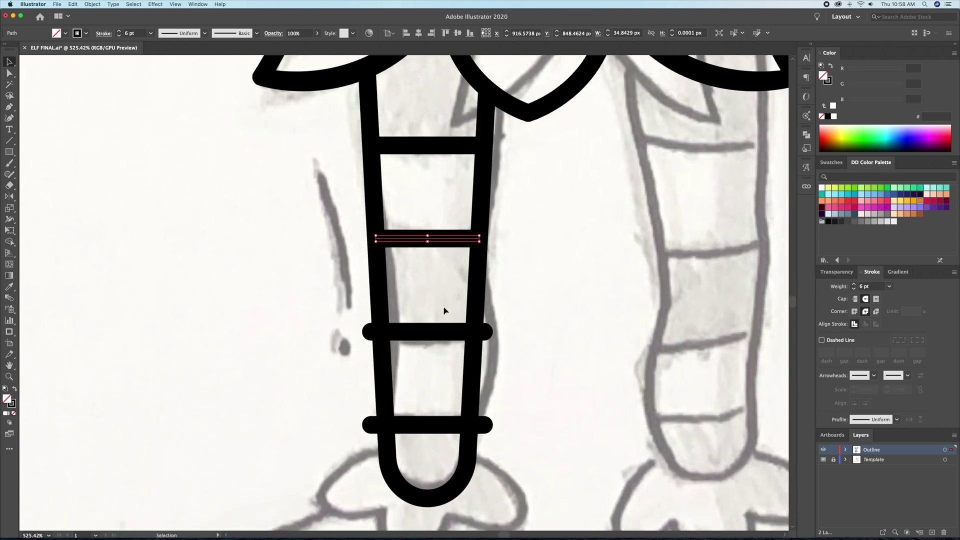
pyautogui.moveTo(477, 334); pyautogui.dragTo(484, 424)
pyautogui.scroll(3, 86, 129)
pyautogui.press('super+z')
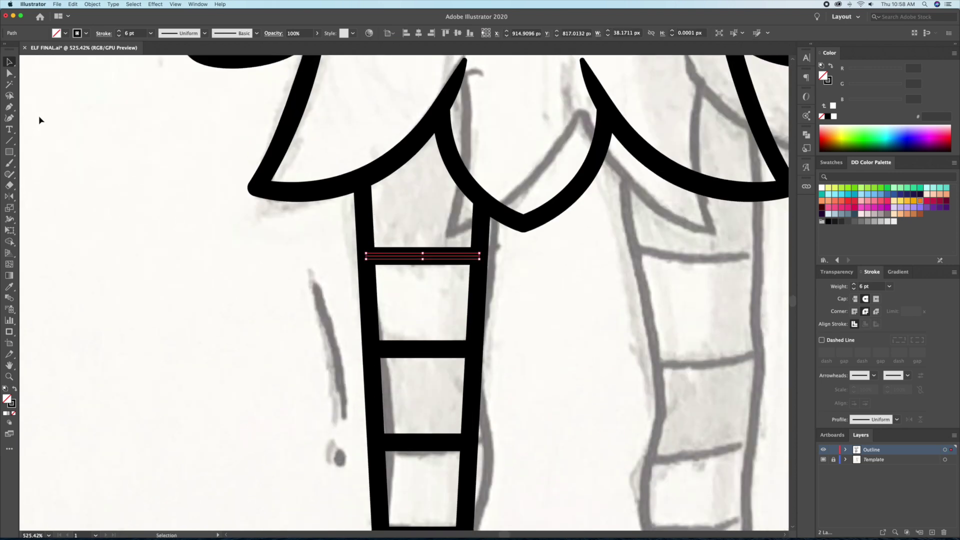
# - Bend the leg's stripe lines into shallow downward curves and trace the pointed leaf cuff around the ankle
pyautogui.scroll(-5, 426, 352)
pyautogui.click(418, 348)
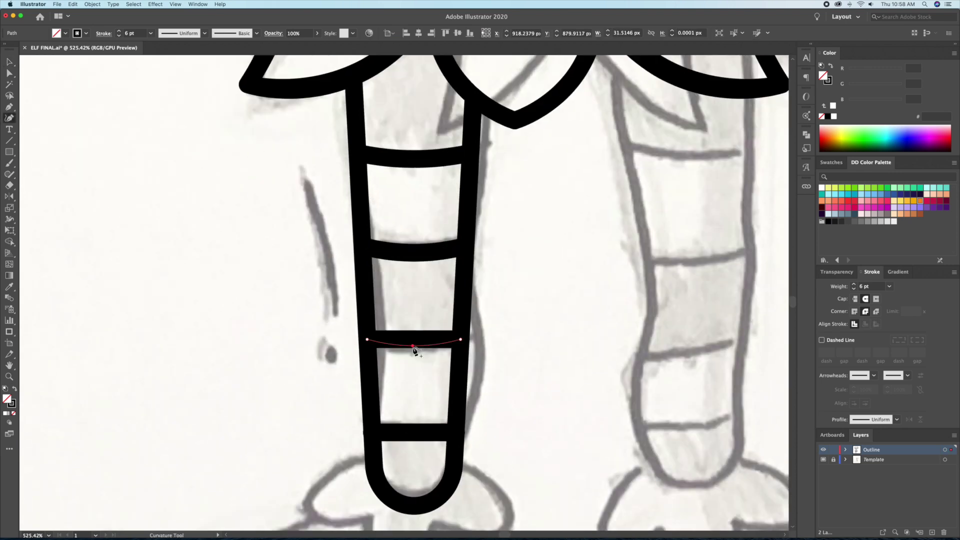
pyautogui.scroll(-3, 419, 353)
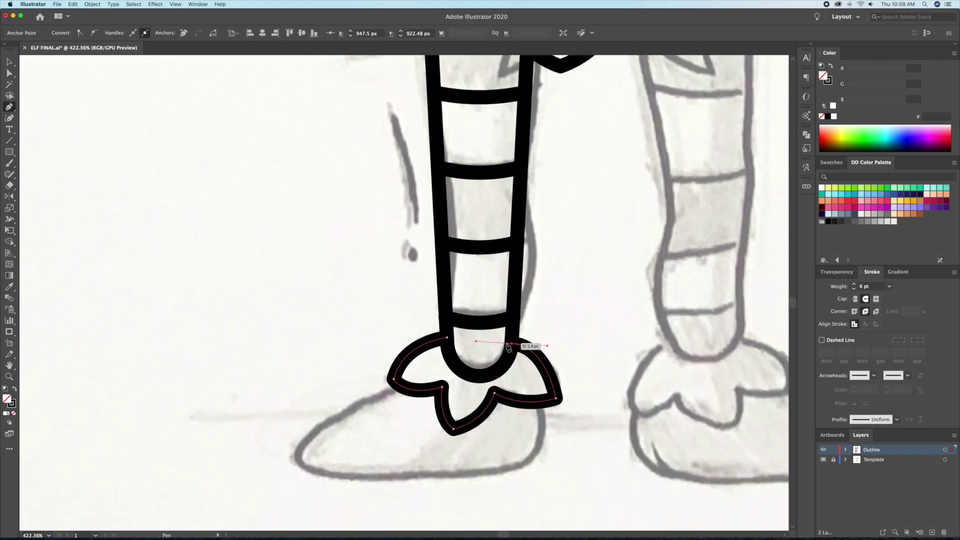
# - Narrow the lowest leg stripe so its ends stay within the leg's outline
pyautogui.press('v')
pyautogui.click(475, 324)
pyautogui.scroll(5, 450, 324)
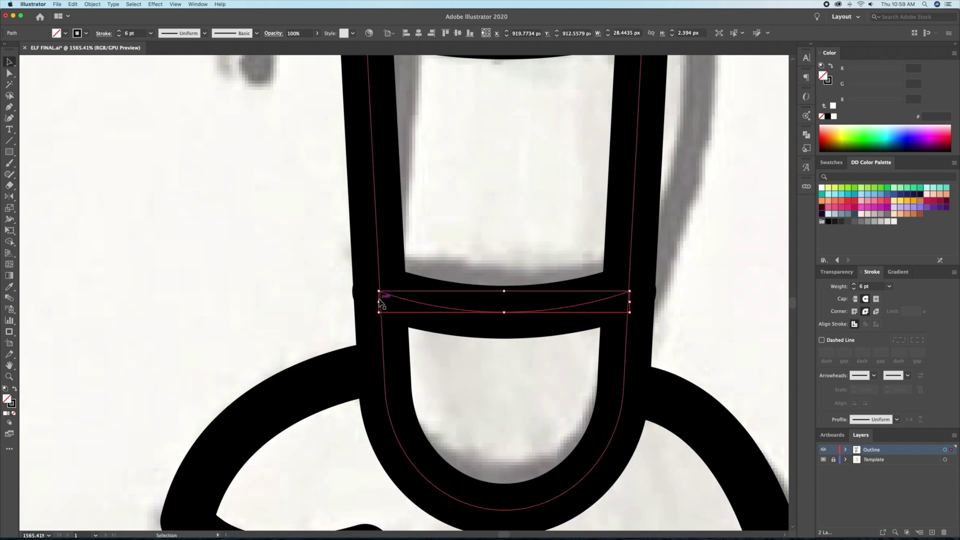
pyautogui.scroll(-10, 694, 288)
pyautogui.press('z')
pyautogui.scroll(4, 449, 338)
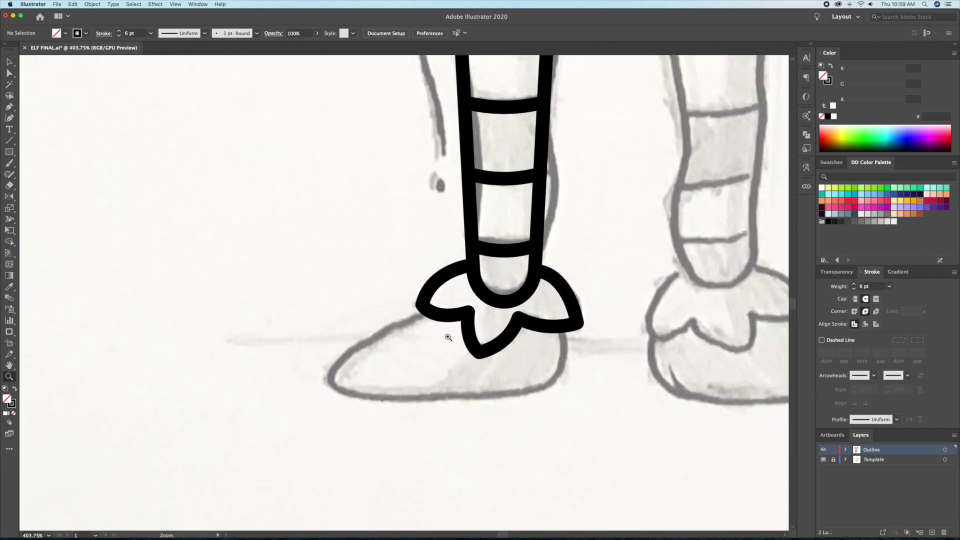
# - Trace the left shoe below the ankle cuff, from its pointed toe along the sole to the heel, and refine the toe
pyautogui.scroll(-1, 564, 331)
pyautogui.click(457, 302)
pyautogui.moveTo(369, 358); pyautogui.dragTo(355, 398)
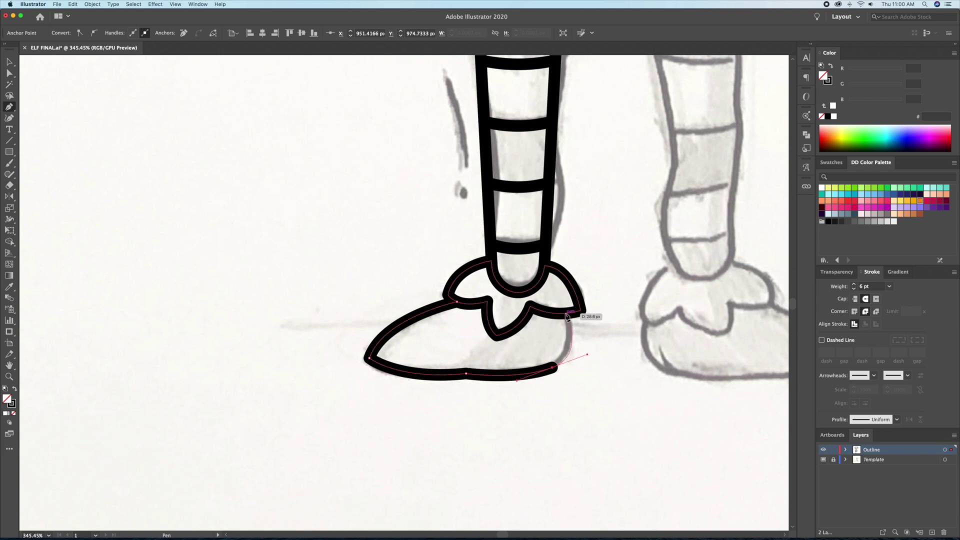
pyautogui.click(459, 303)
pyautogui.press('a')
pyautogui.click(461, 396)
pyautogui.click(370, 357)
pyautogui.click(385, 358)
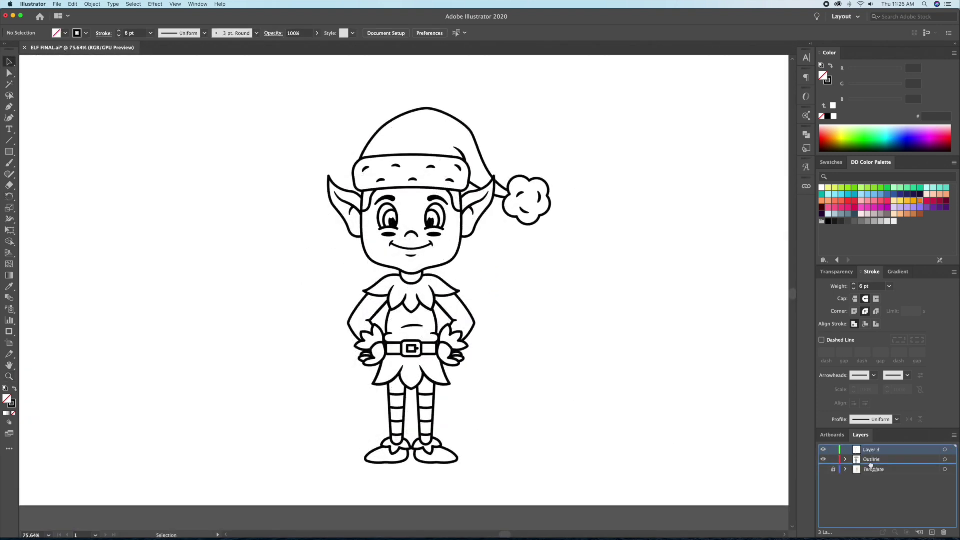
# - Move the new layer below the Outline layer and rename it Color
pyautogui.moveTo(871, 465); pyautogui.dragTo(858, 464)
pyautogui.doubleClick(855, 462)
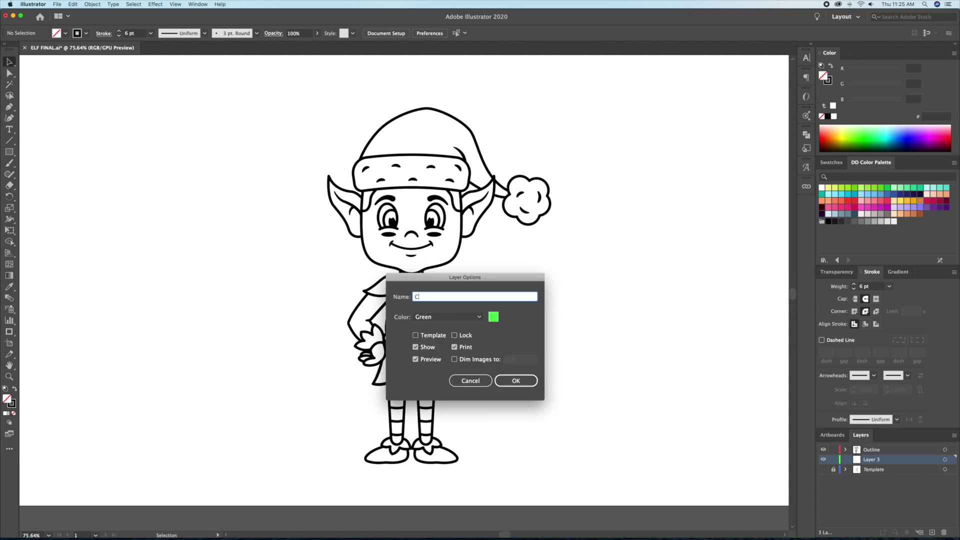
pyautogui.write('Color')
pyautogui.press('Return')
pyautogui.scroll(3, 426, 299)
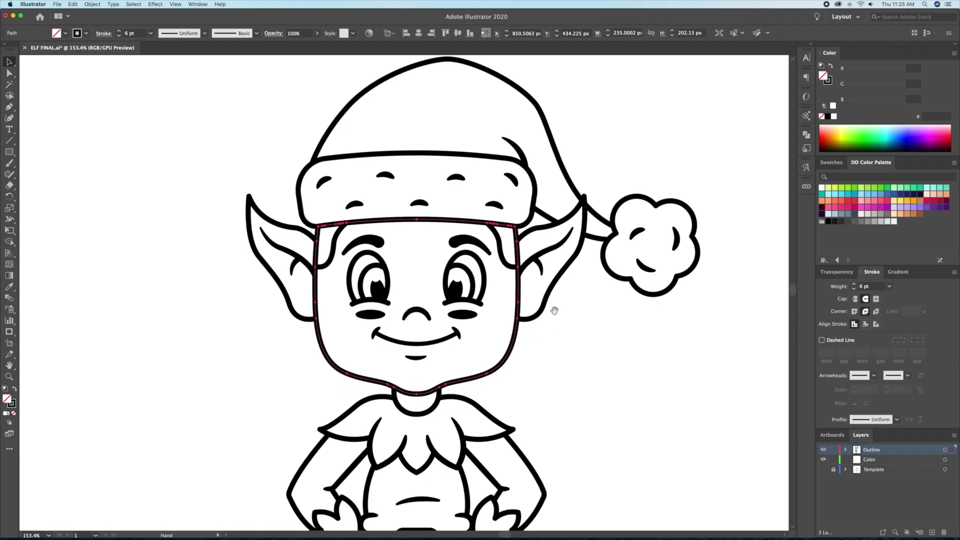
# - Copy the head, ear and neck outlines from the Outline layer onto the Color layer, and lock the Outline layer
pyautogui.click(530, 258)
pyautogui.keyDown('shift'); pyautogui.click(539, 261); pyautogui.keyUp('shift')
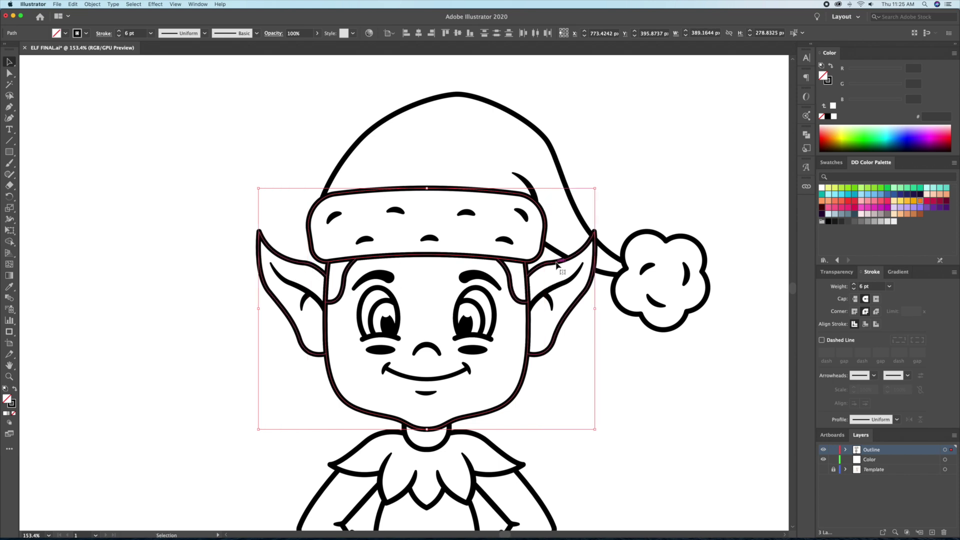
pyautogui.keyDown('shift'); pyautogui.click(614, 285); pyautogui.keyUp('shift')
pyautogui.scroll(-3, 491, 373)
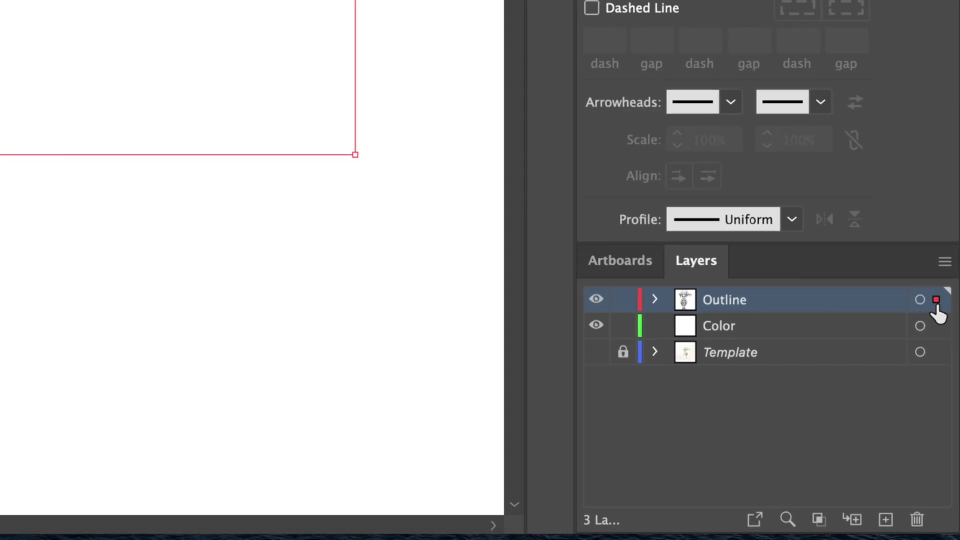
pyautogui.moveTo(936, 302); pyautogui.dragTo(938, 329)
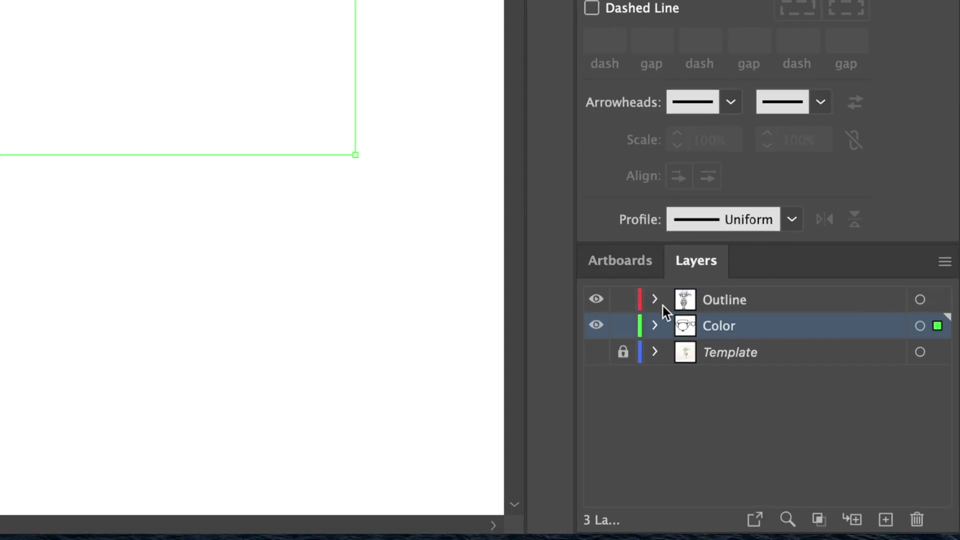
pyautogui.click(625, 300)
# - Turn the copied head, ear and neck shapes into stroke-free fills in the skin tone FFD3B6
pyautogui.click(461, 380)
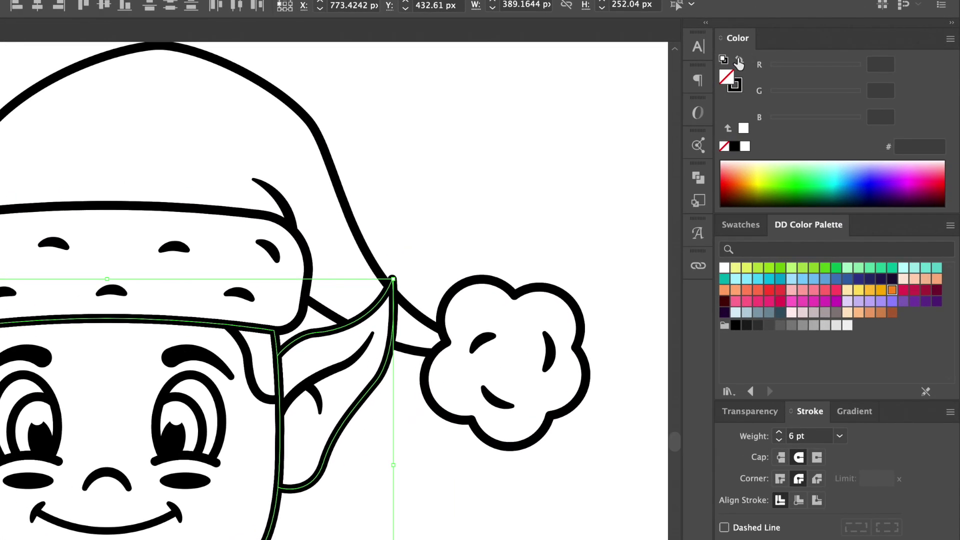
pyautogui.click(829, 66)
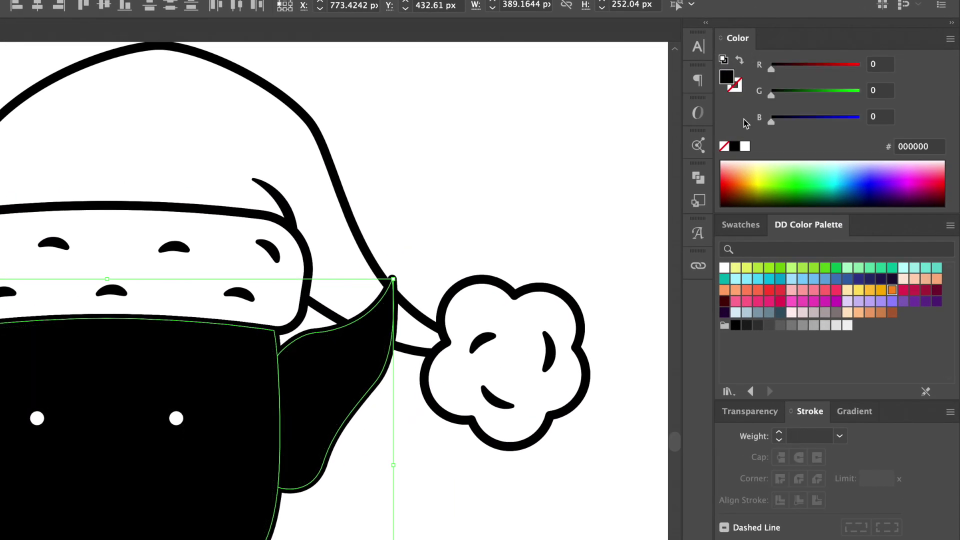
pyautogui.click(936, 279)
pyautogui.click(925, 280)
pyautogui.click(913, 281)
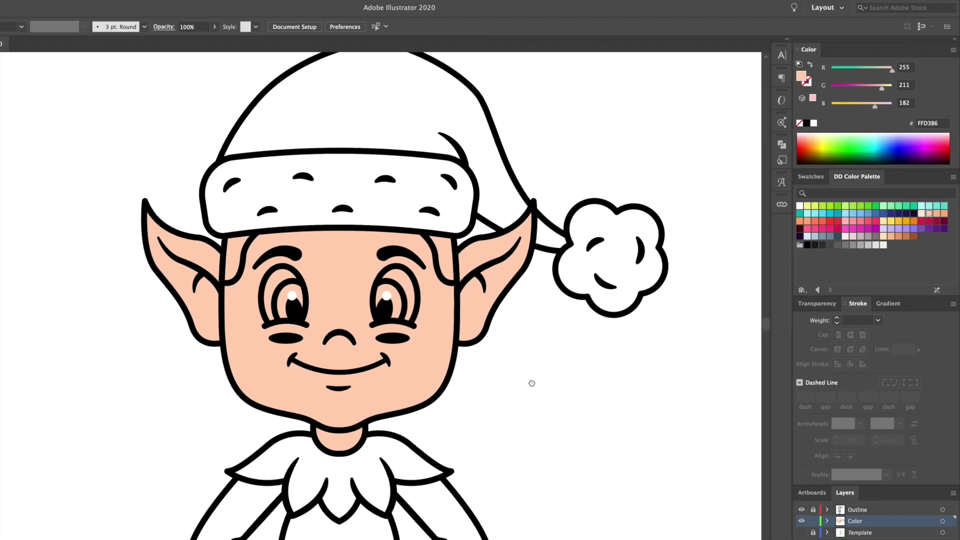
# - Fill the hair shapes on both sides of the face with brown and arrange them on the Color layer
pyautogui.click(259, 363)
pyautogui.press('super+shift+a')
pyautogui.click(366, 269)
pyautogui.press('super+shift+bracketleft')
pyautogui.click(611, 347)
# - Copy the eye outlines onto the Color layer and colour the eyes with light blue irises
pyautogui.scroll(3, 401, 310)
pyautogui.click(372, 279)
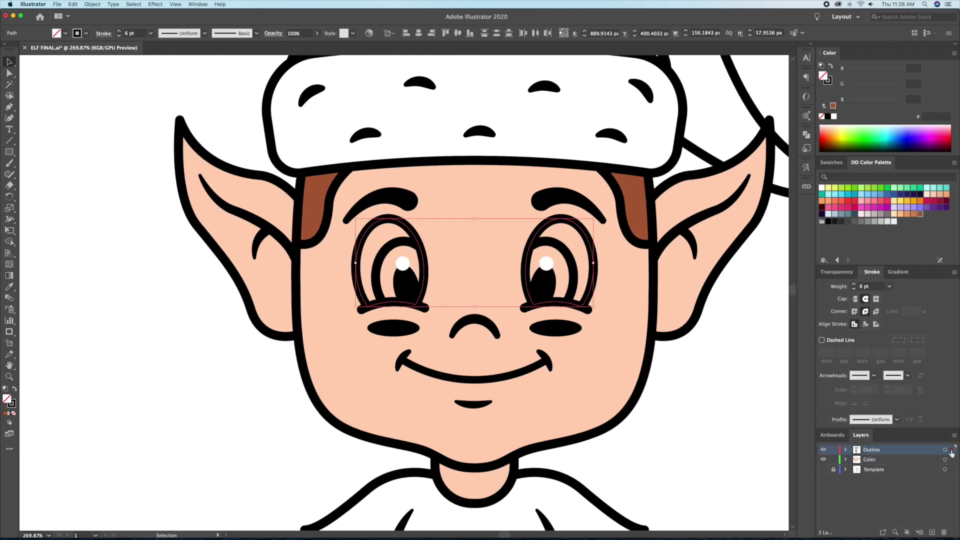
pyautogui.click(874, 194)
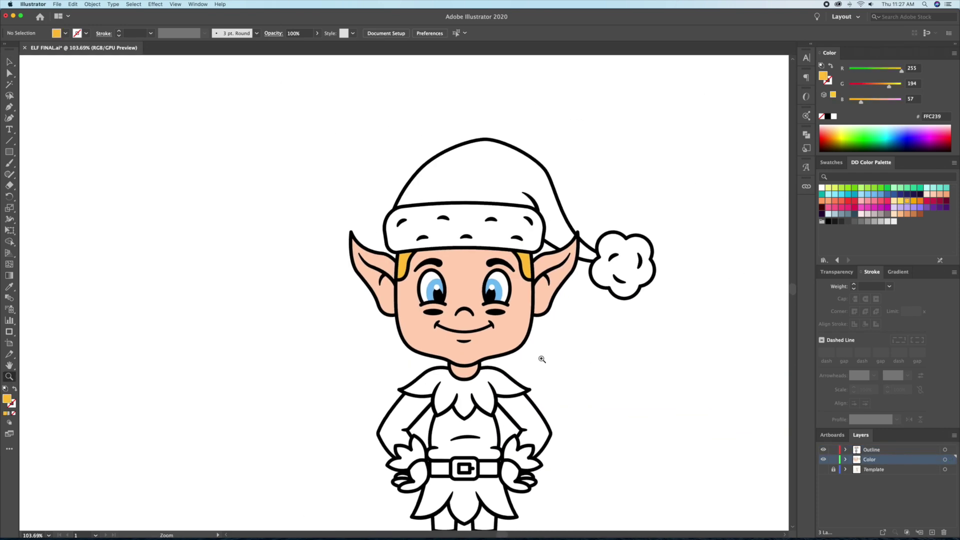
# - Fill the hat's brim and pom-pom with light grey and the two cheek ellipses with pink FFA6A6
pyautogui.click(494, 174)
pyautogui.press('v')
pyautogui.click(560, 260)
pyautogui.keyDown('shift'); pyautogui.click(719, 299); pyautogui.keyUp('shift')
pyautogui.click(893, 222)
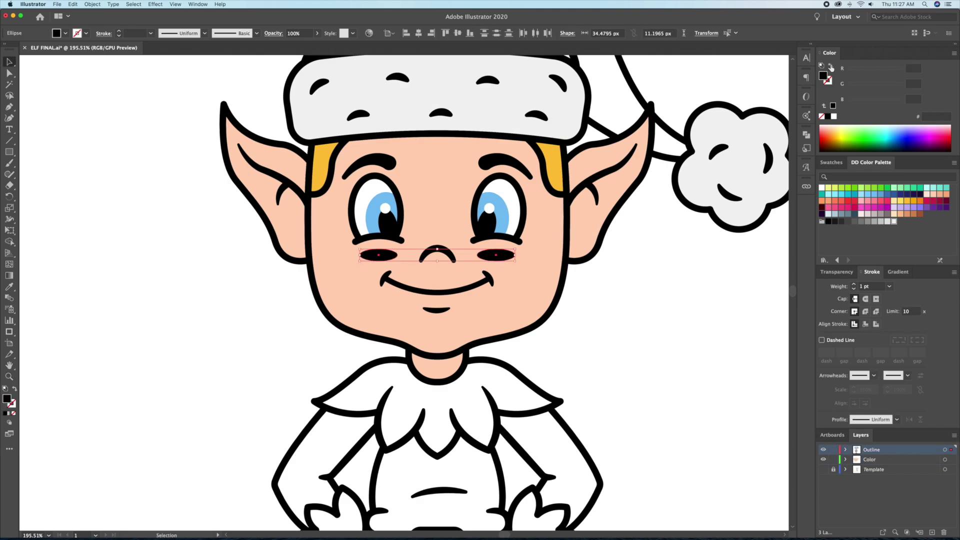
pyautogui.click(868, 200)
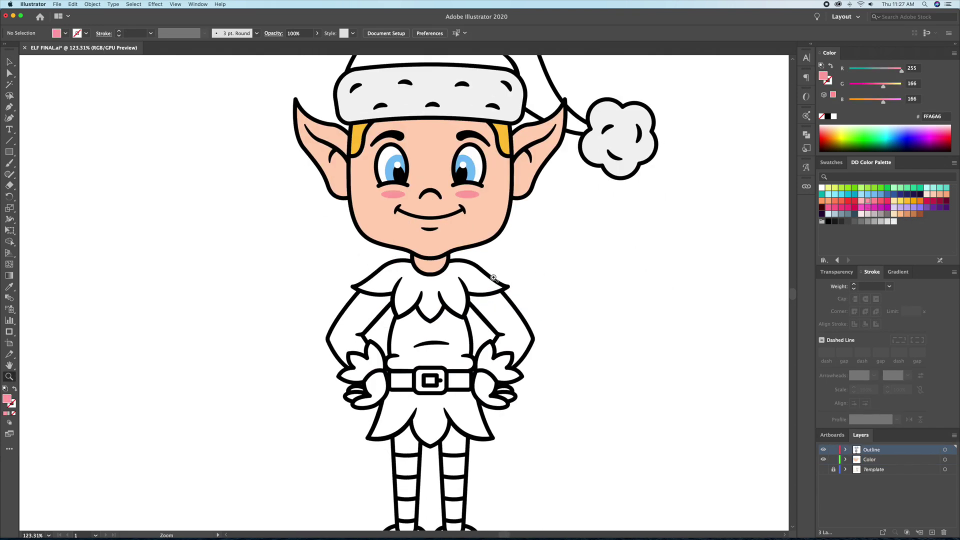
# - Copy both leafy wrist cuffs onto the Color layer and fill them with crimson FF486B
pyautogui.click(493, 278)
pyautogui.press('v')
pyautogui.click(584, 377)
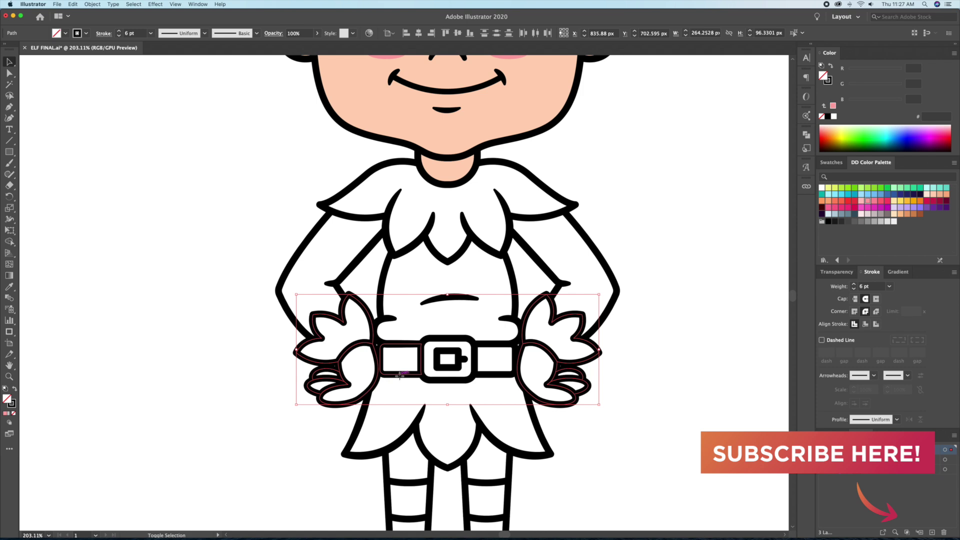
pyautogui.click(570, 327)
pyautogui.scroll(3, 569, 327)
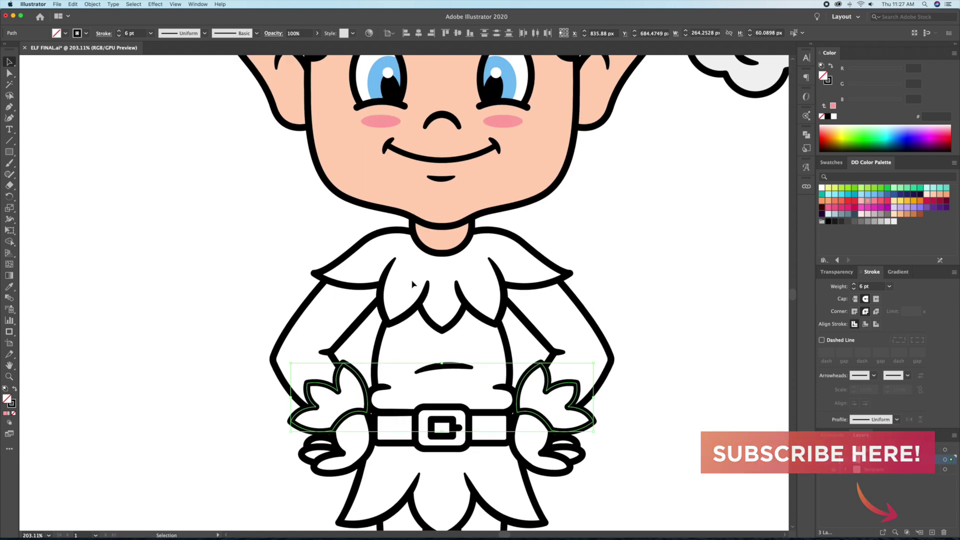
pyautogui.hotkey('shift', 'x')
pyautogui.click(884, 205)
# - Fill the belt sections on both sides of the buckle with brown AD6036
pyautogui.scroll(-4, 675, 300)
pyautogui.click(499, 340)
pyautogui.keyDown('shift'); pyautogui.click(408, 340); pyautogui.keyUp('shift')
pyautogui.click(854, 221)
pyautogui.click(675, 339)
pyautogui.scroll(-2, 675, 338)
pyautogui.click(490, 304)
pyautogui.keyDown('shift'); pyautogui.click(399, 303); pyautogui.keyUp('shift')
pyautogui.click(920, 214)
pyautogui.click(676, 359)
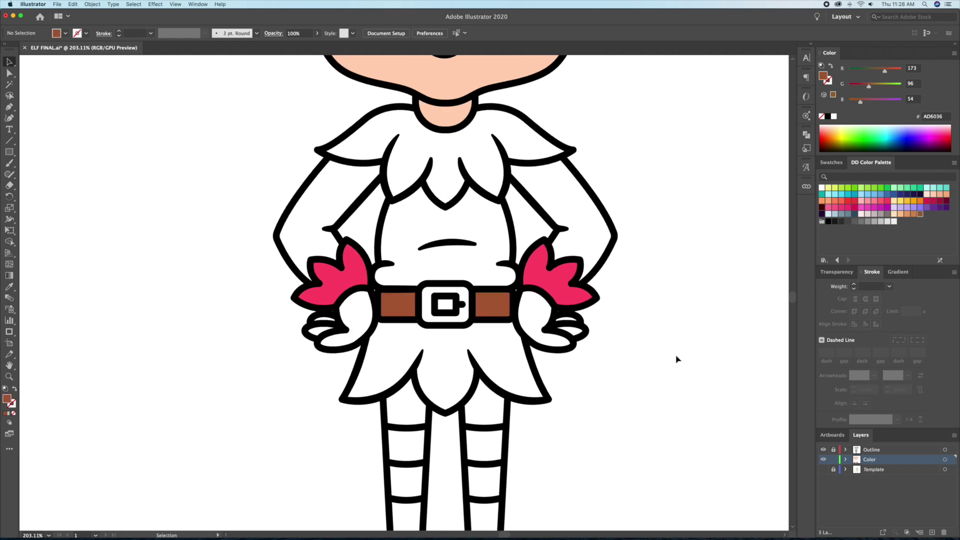
# - Fill both hands and their fingers with the skin tone sampled from the face
pyautogui.click(300, 327)
pyautogui.scroll(5, 504, 164)
pyautogui.press('i')
pyautogui.click(504, 164)
pyautogui.scroll(-3, 634, 298)
pyautogui.click(633, 298)
pyautogui.press('super+equal')
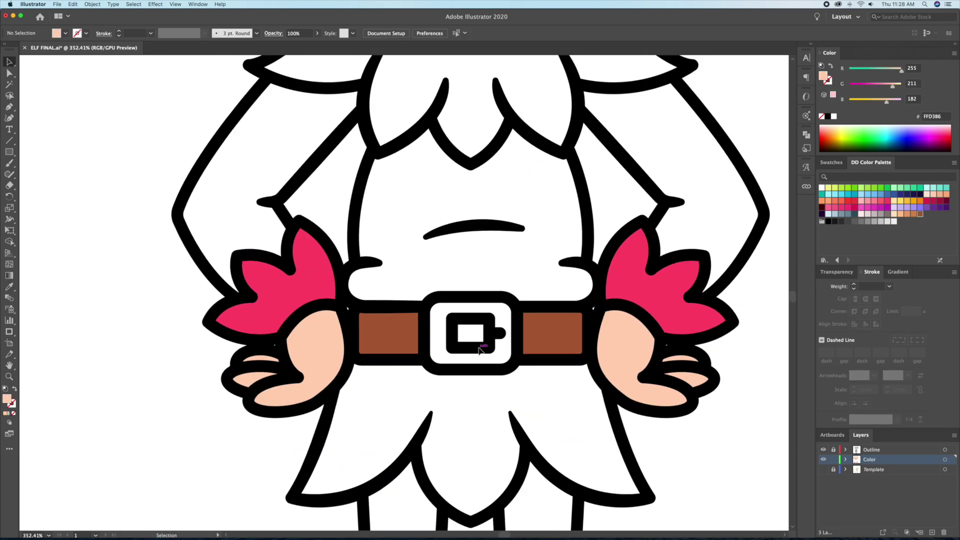
# - Fill the buckle's inner rectangle with the belt's brown and the outer buckle with golden yellow
pyautogui.click(471, 352)
pyautogui.press('super+shift+a')
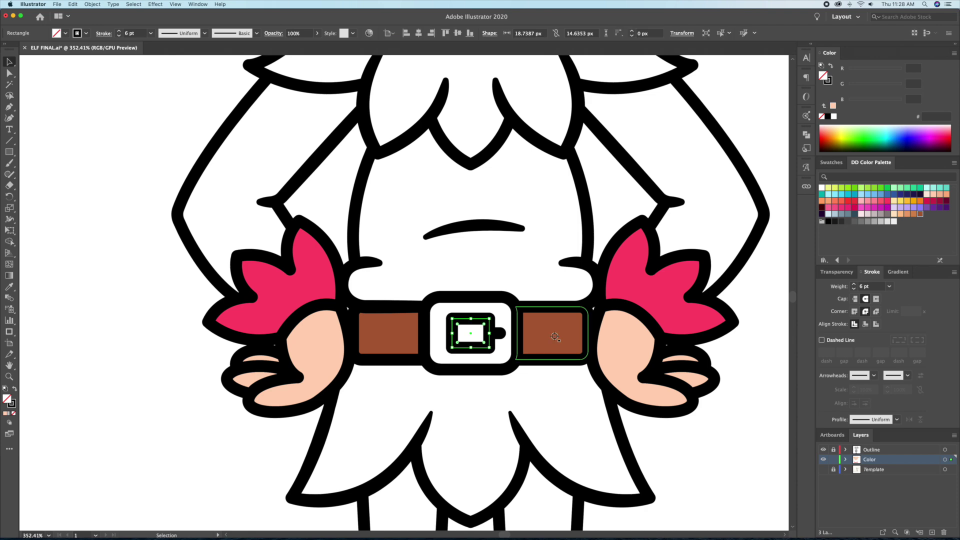
pyautogui.press('i')
pyautogui.click(556, 341)
pyautogui.click(438, 345)
pyautogui.click(906, 200)
pyautogui.press('super+shift+a')
# - Fill both legs with the crimson sampled from the wrist cuff
pyautogui.scroll(-4, 501, 370)
pyautogui.scroll(-3, 500, 371)
pyautogui.press('v')
pyautogui.scroll(2, 562, 345)
pyautogui.click(436, 350)
pyautogui.scroll(2, 436, 350)
pyautogui.keyDown('shift'); pyautogui.click(520, 329); pyautogui.keyUp('shift')
pyautogui.press('i')
pyautogui.click(606, 119)
pyautogui.press('v')
# - Fill both leafy ankle cuffs with the crimson sampled from the leg
pyautogui.scroll(-2, 500, 300)
pyautogui.click(525, 390)
pyautogui.keyDown('shift'); pyautogui.click(400, 389); pyautogui.keyUp('shift')
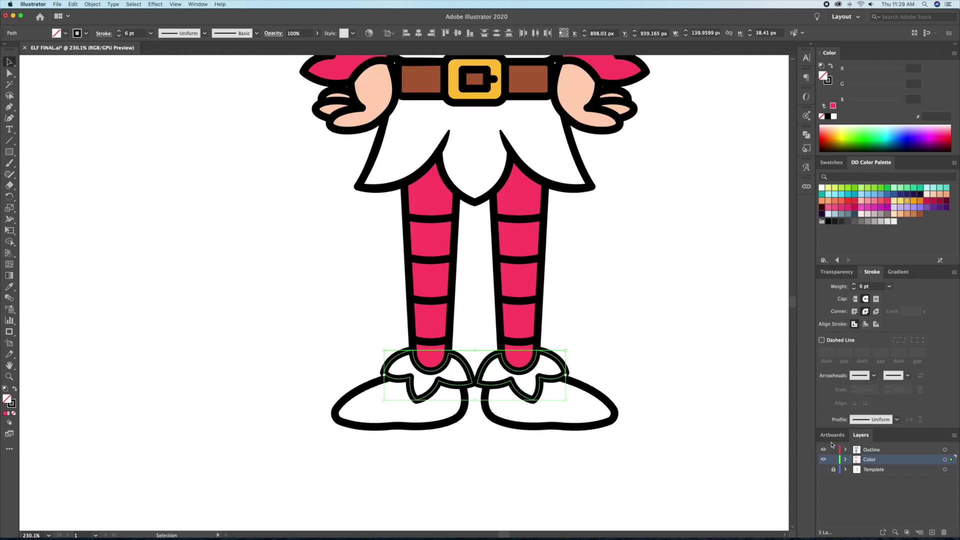
pyautogui.scroll(3, 399, 390)
pyautogui.scroll(-2, 450, 389)
pyautogui.click(828, 221)
pyautogui.click(527, 365)
pyautogui.press('v')
# - Copy both shoe outlines onto the Color layer, lock the Outline layer and fill the shoes with the legs' crimson
pyautogui.click(495, 447)
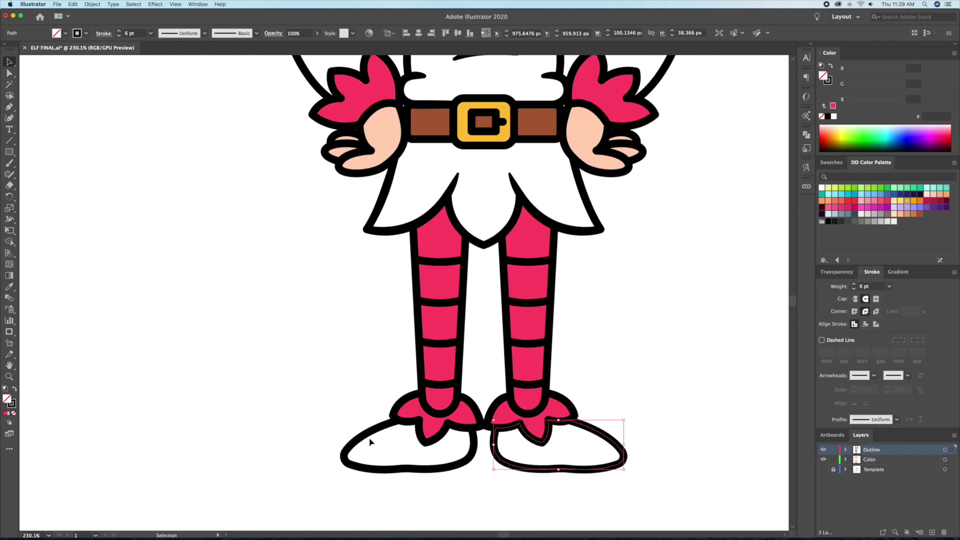
pyautogui.moveTo(952, 462); pyautogui.dragTo(952, 460)
pyautogui.click(832, 449)
pyautogui.press('i')
pyautogui.click(525, 368)
pyautogui.press('v')
pyautogui.scroll(-3, 556, 388)
pyautogui.click(556, 388)
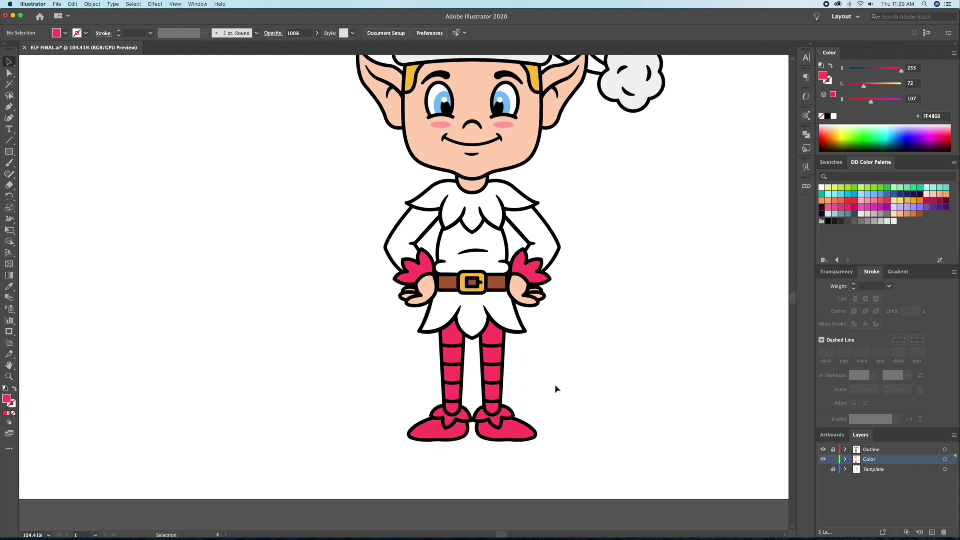
# - Change the fill of both legs to white
pyautogui.click(461, 395)
pyautogui.scroll(3, 462, 396)
pyautogui.click(615, 317)
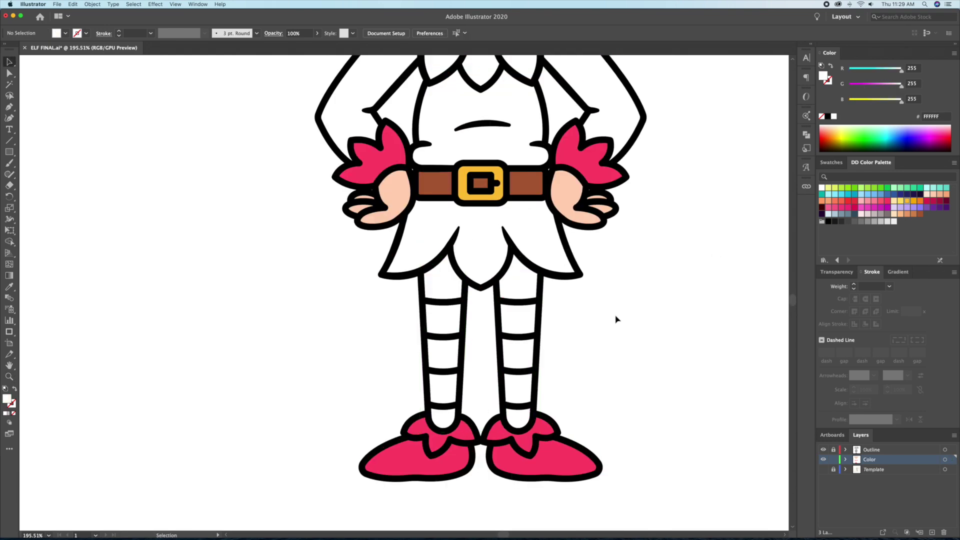
# - With a crimson FF486B fill and no stroke, trace the hat's outer curve from the brim's left end over the peak to the right ear
pyautogui.scroll(-3, 577, 312)
pyautogui.scroll(3, 656, 228)
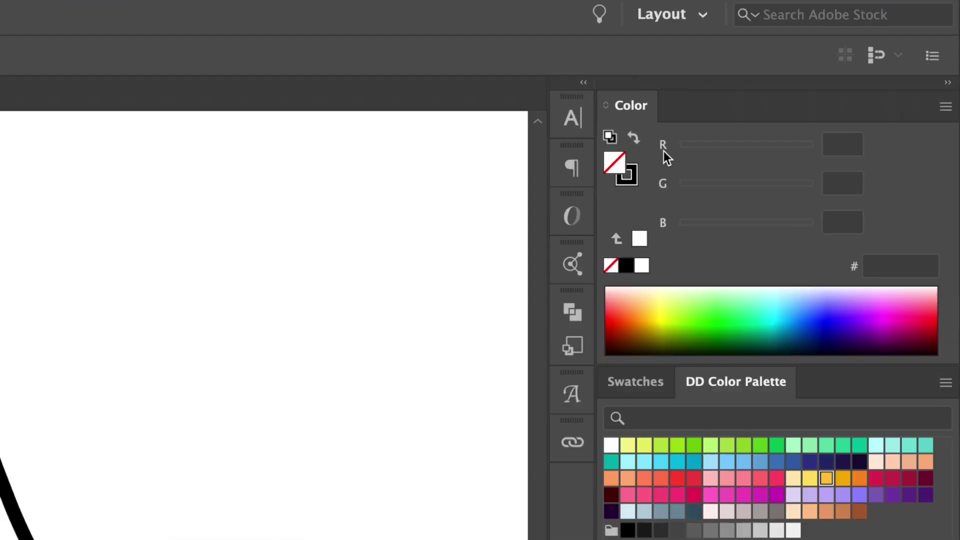
pyautogui.click(830, 65)
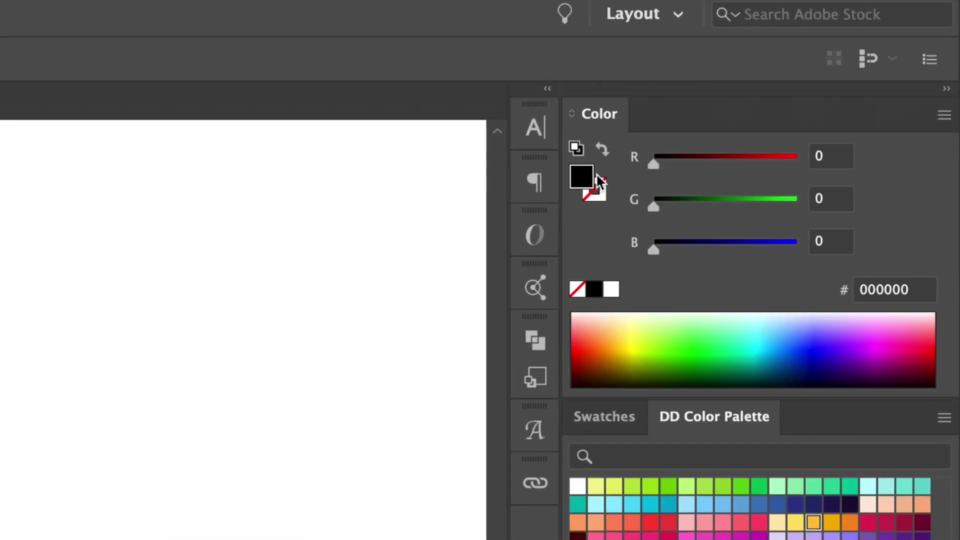
pyautogui.click(758, 522)
pyautogui.scroll(3, 399, 225)
pyautogui.moveTo(280, 347); pyautogui.dragTo(348, 245)
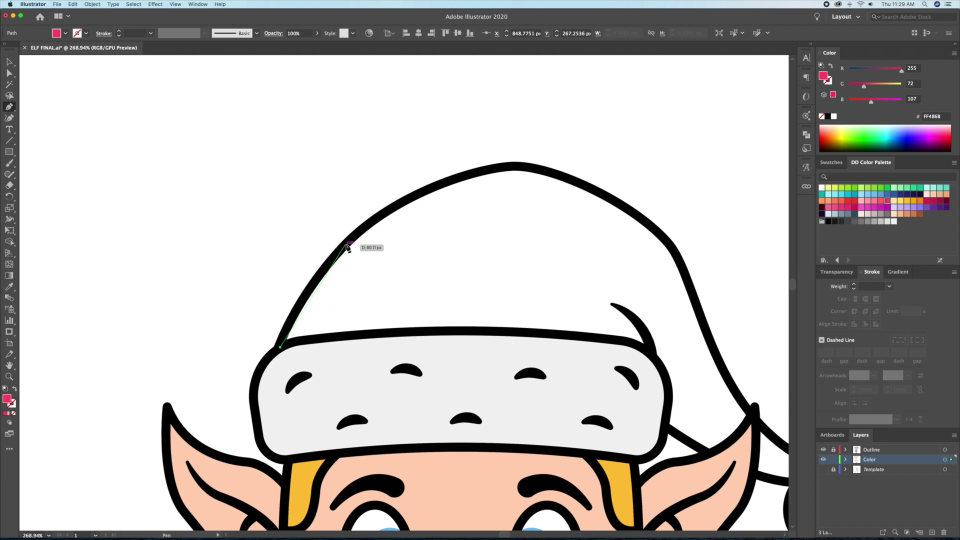
pyautogui.click(519, 170)
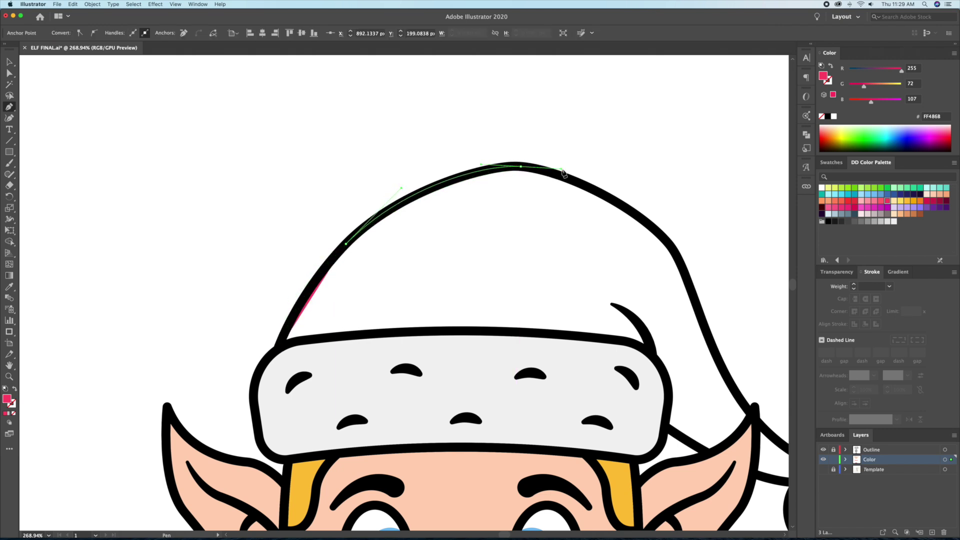
pyautogui.click(687, 269)
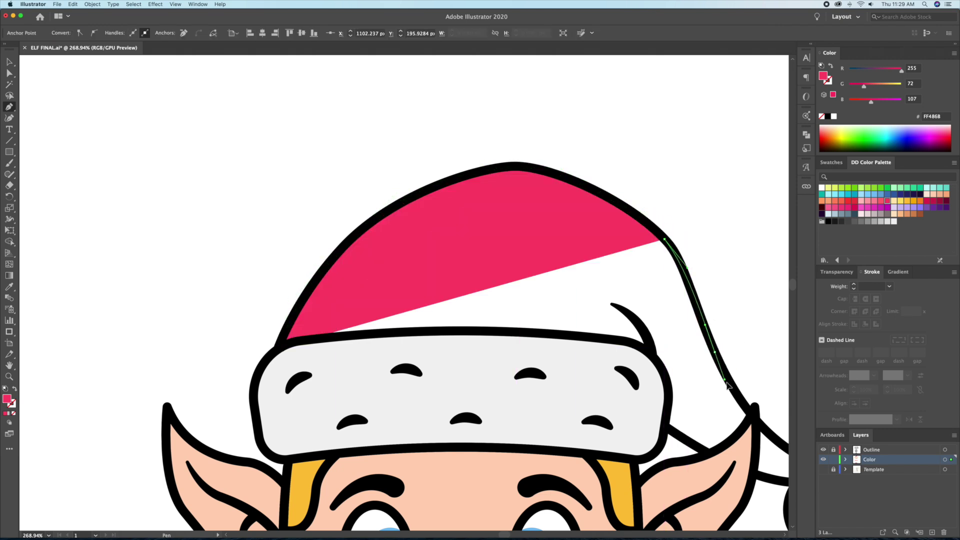
pyautogui.click(751, 411)
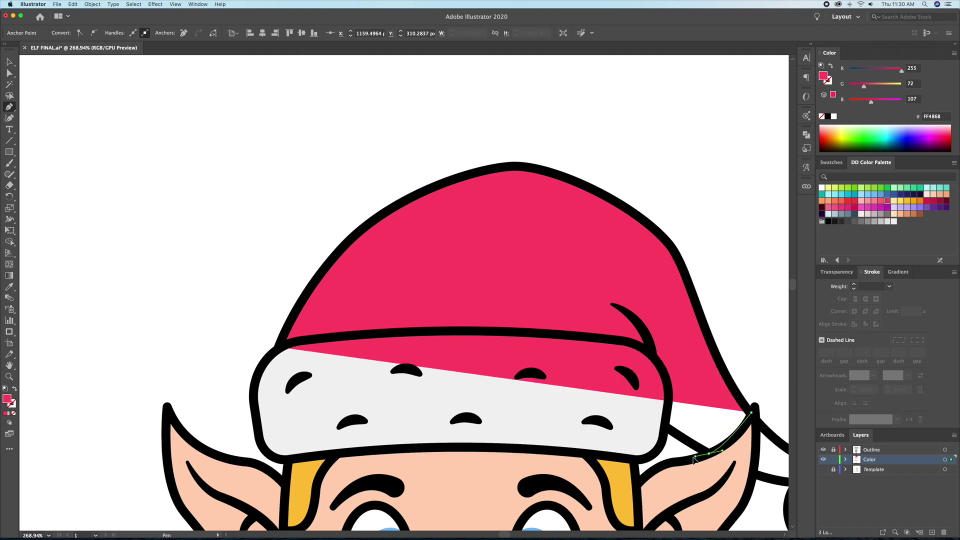
# - Close the hat's fill shape along the ear and brim, and move it behind the grey brim
pyautogui.moveTo(694, 457); pyautogui.dragTo(708, 455)
pyautogui.click(666, 425)
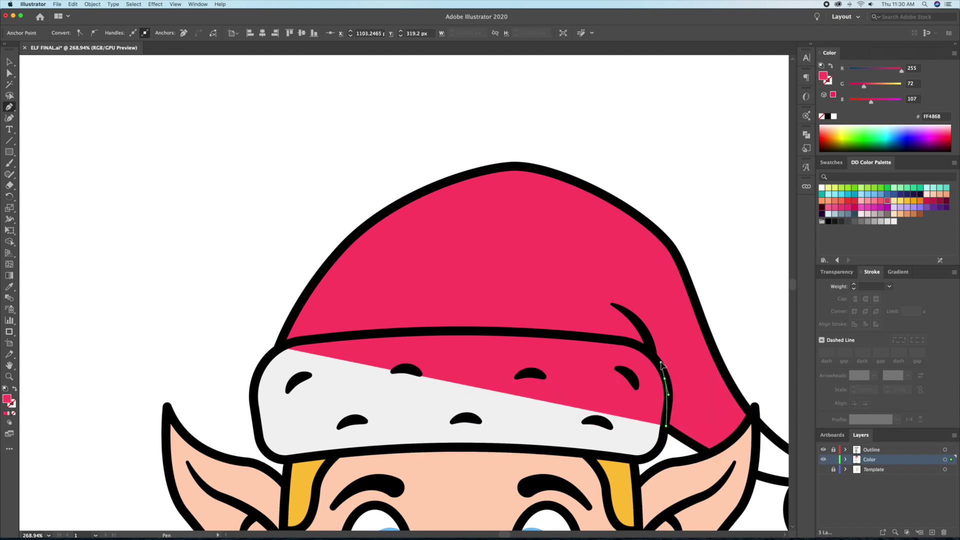
pyautogui.click(285, 345)
pyautogui.press('v')
pyautogui.press('super+bracketleft')
pyautogui.click(279, 272)
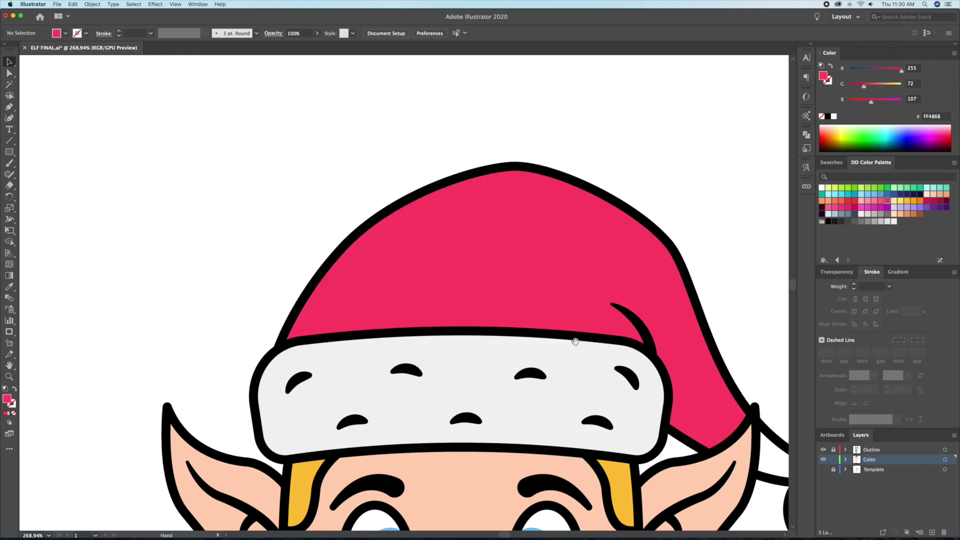
# - Draw a crimson fill shape for the hat's tail between the right ear and the pom-pom
pyautogui.moveTo(568, 343); pyautogui.dragTo(358, 182)
pyautogui.scroll(3, 500, 300)
pyautogui.press('p')
pyautogui.click(559, 373)
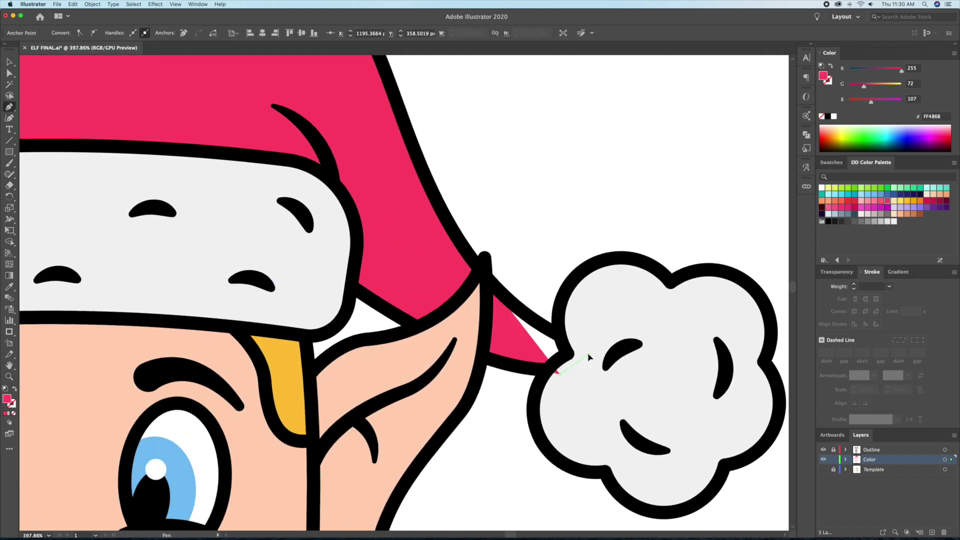
pyautogui.click(486, 279)
pyautogui.keyDown('ctrl'); pyautogui.click(546, 222); pyautogui.keyUp('ctrl')
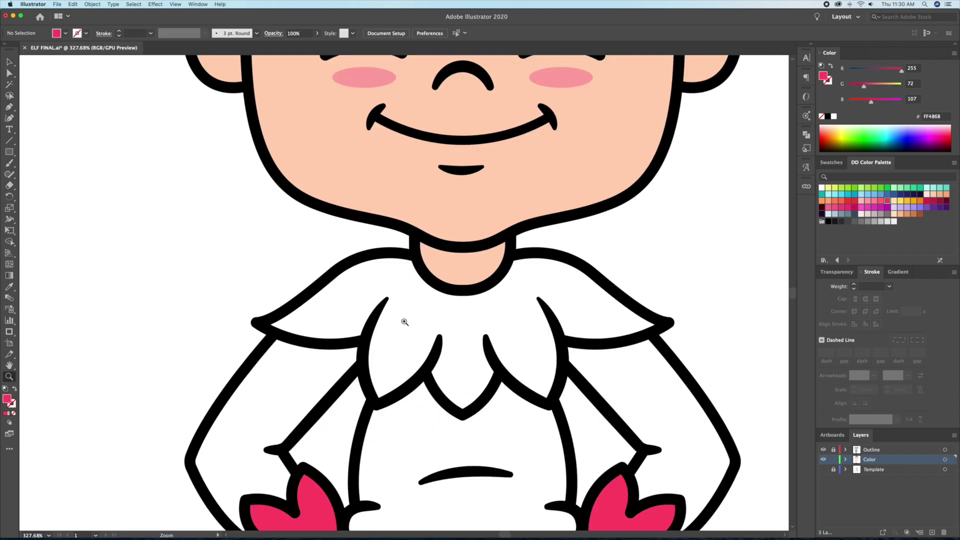
# - Trace the left half of the leafy collar as a crimson fill shape and mirror it onto the right half
pyautogui.click(457, 230)
pyautogui.moveTo(383, 233); pyautogui.dragTo(352, 249)
pyautogui.click(392, 330)
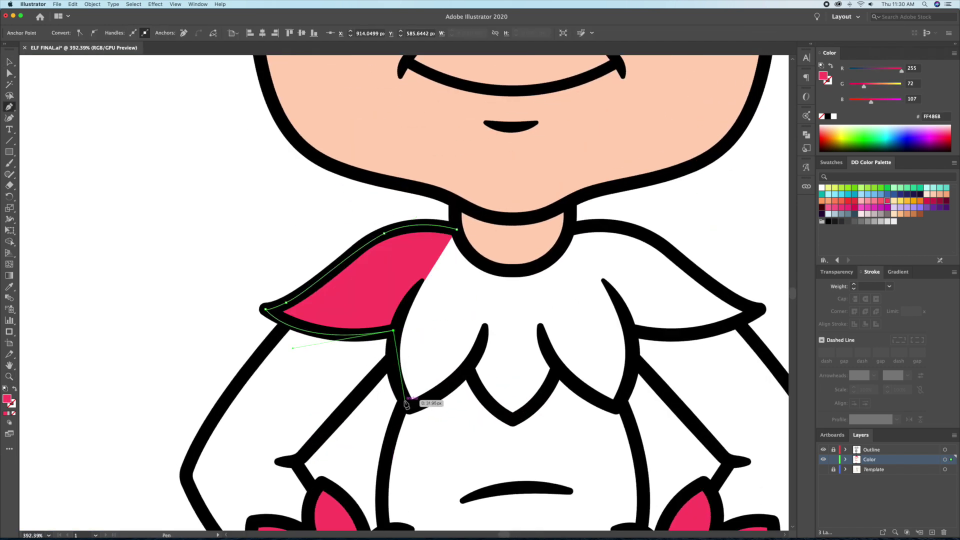
pyautogui.click(409, 408)
pyautogui.click(465, 368)
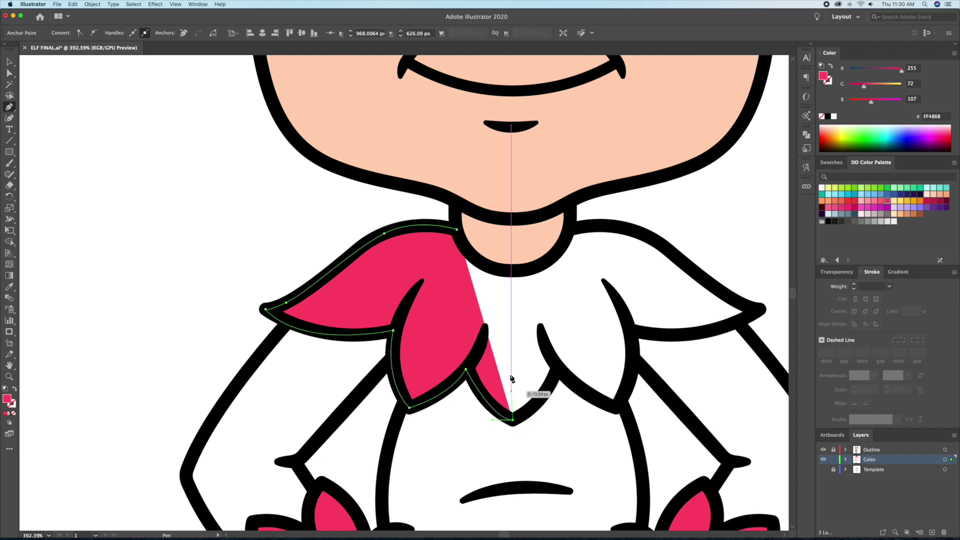
pyautogui.click(513, 225)
pyautogui.click(456, 230)
pyautogui.press('v')
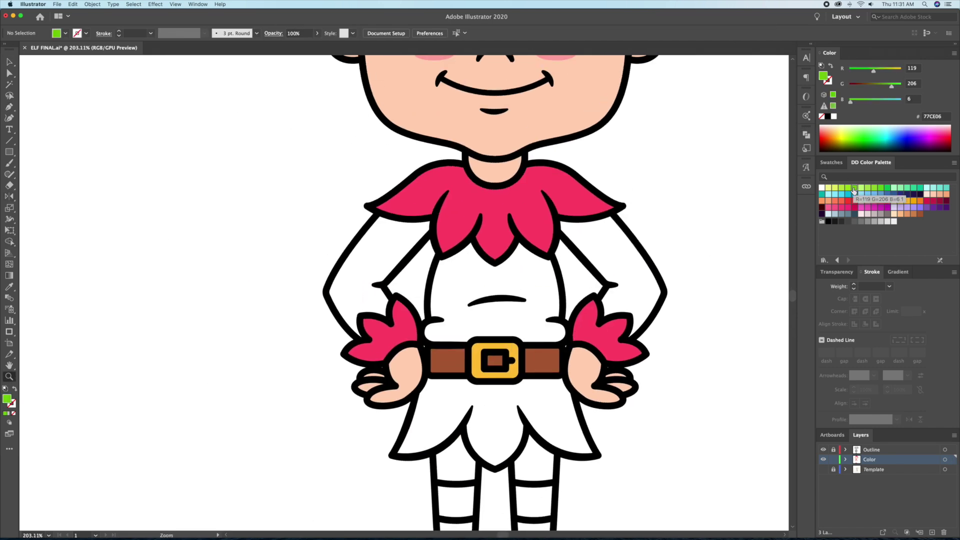
# - With a green 34D143 fill, trace the left sleeve's outer edge from the collar around the elbow to the wrist cuff
pyautogui.moveTo(373, 230); pyautogui.dragTo(415, 230)
pyautogui.press('p')
pyautogui.click(380, 214)
pyautogui.click(326, 292)
pyautogui.click(360, 340)
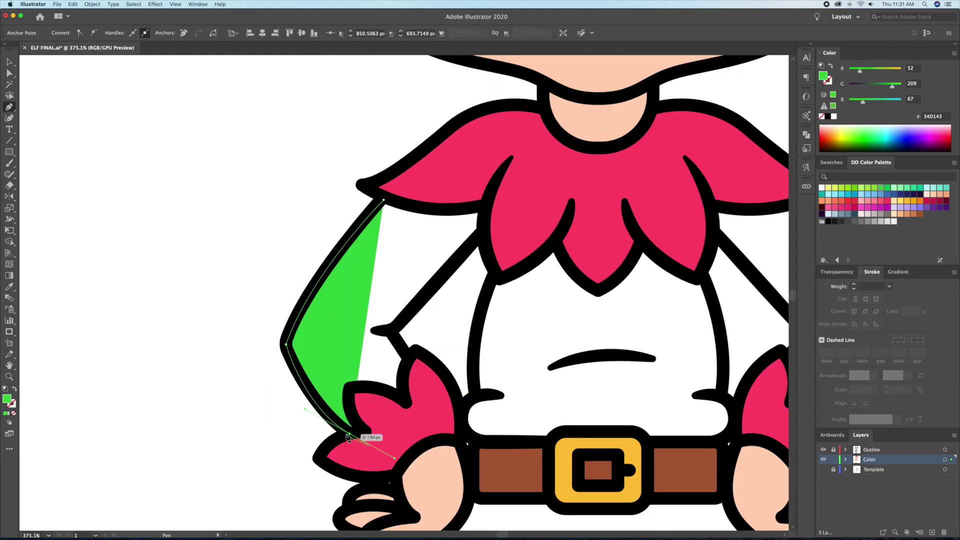
# - Close the left sleeve's green shape along the inner arm and under the collar, and send it to the back
pyautogui.click(392, 338)
pyautogui.click(404, 318)
pyautogui.click(394, 299)
pyautogui.click(392, 334)
pyautogui.click(499, 155)
pyautogui.click(383, 200)
pyautogui.press('v')
pyautogui.hotkey('ctrl', 'shift', '[')
pyautogui.click(364, 424)
# - Trace the left half of the torso as a green shape down to the belt and cut away its overlap with the collar
pyautogui.hscroll(5, 349, 360)
pyautogui.scroll(-2, 349, 360)
pyautogui.press('p')
pyautogui.moveTo(338, 368); pyautogui.dragTo(327, 395)
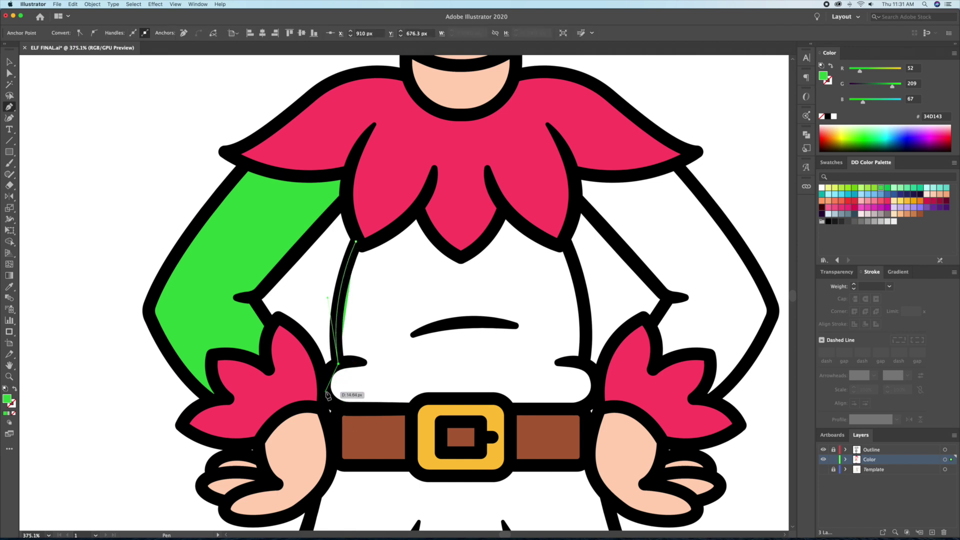
pyautogui.click(377, 425)
pyautogui.click(464, 425)
pyautogui.click(464, 196)
pyautogui.click(381, 194)
pyautogui.click(356, 241)
pyautogui.hotkey('shift', 'm')
pyautogui.click(372, 267)
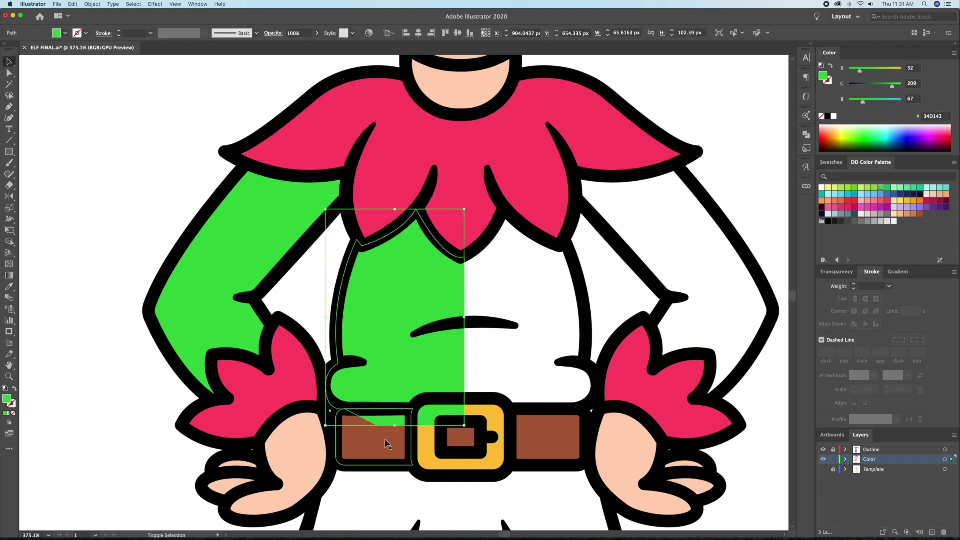
# - Trim away the green torso shape where it overlaps the belt and buckle
pyautogui.press('v')
pyautogui.click(451, 417)
pyautogui.scroll(-2, 451, 417)
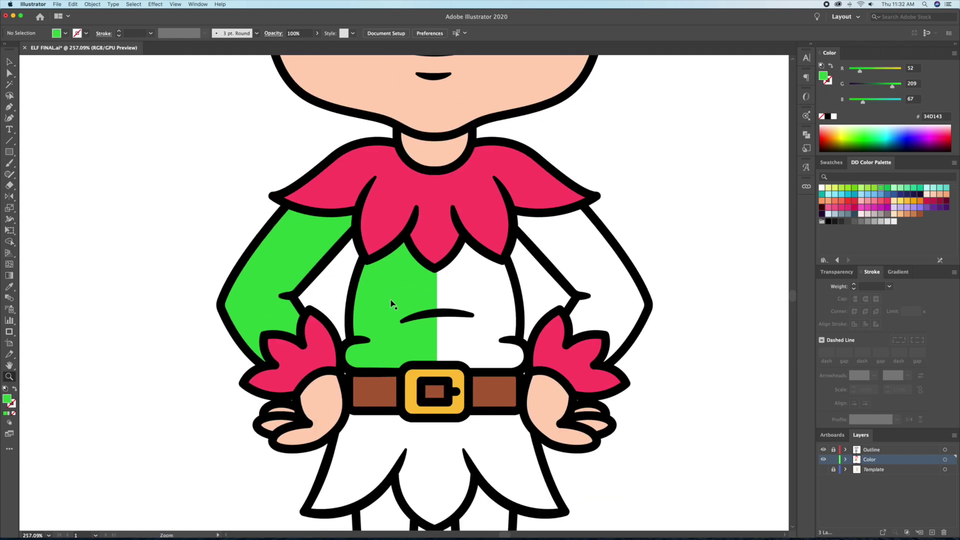
pyautogui.click(397, 336)
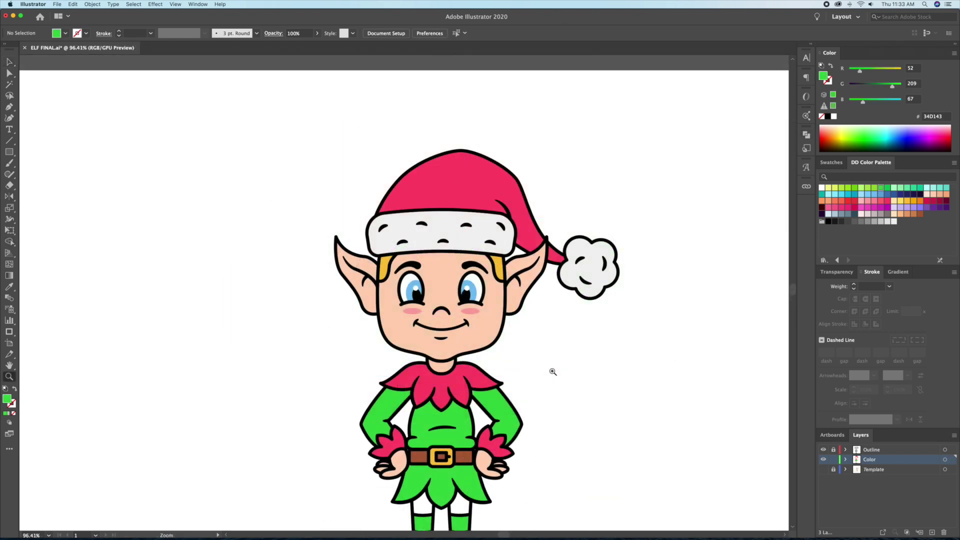
# - Copy the face's skin shape and paste two duplicates in place over the other face fills
pyautogui.moveTo(553, 368); pyautogui.dragTo(559, 350)
pyautogui.moveTo(459, 311); pyautogui.dragTo(500, 315)
pyautogui.press('v')
pyautogui.click(511, 320)
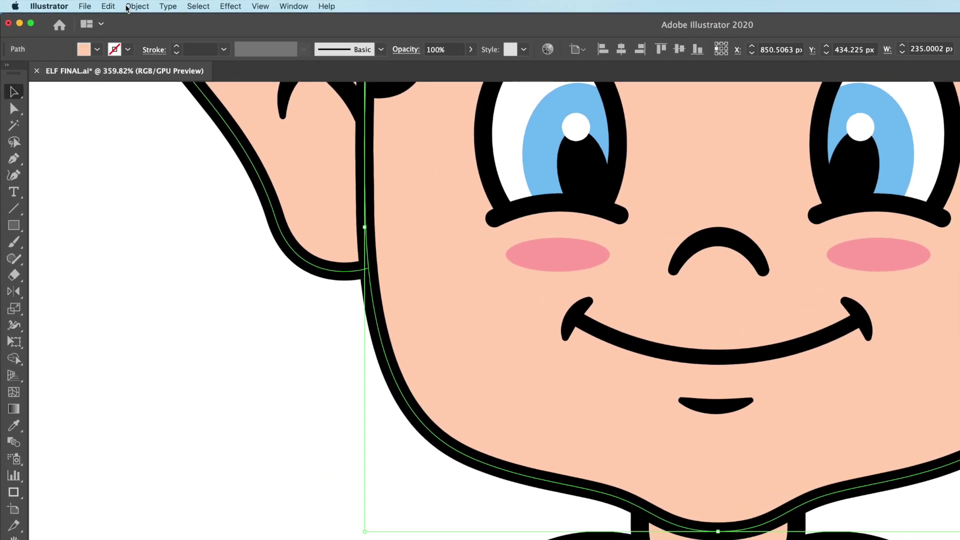
pyautogui.click(92, 4)
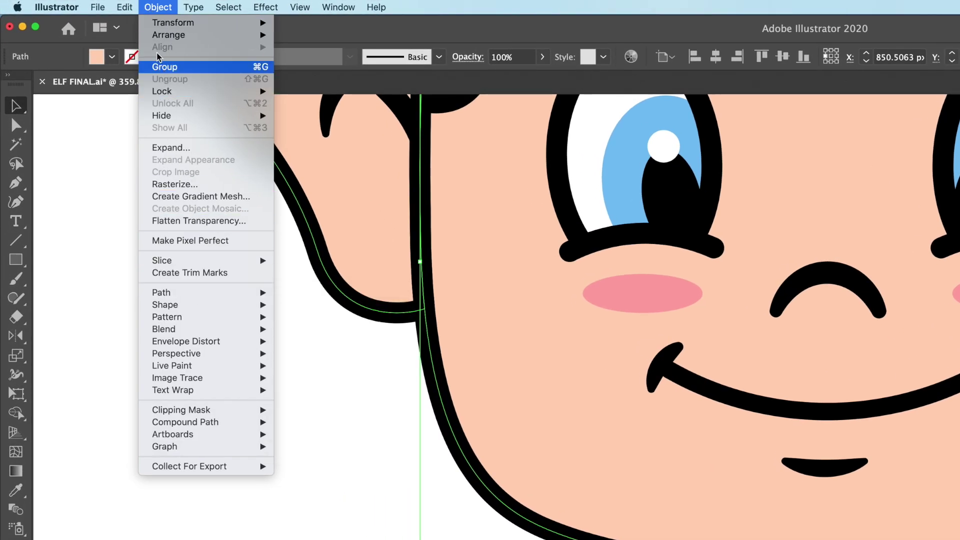
pyautogui.moveTo(125, 7)
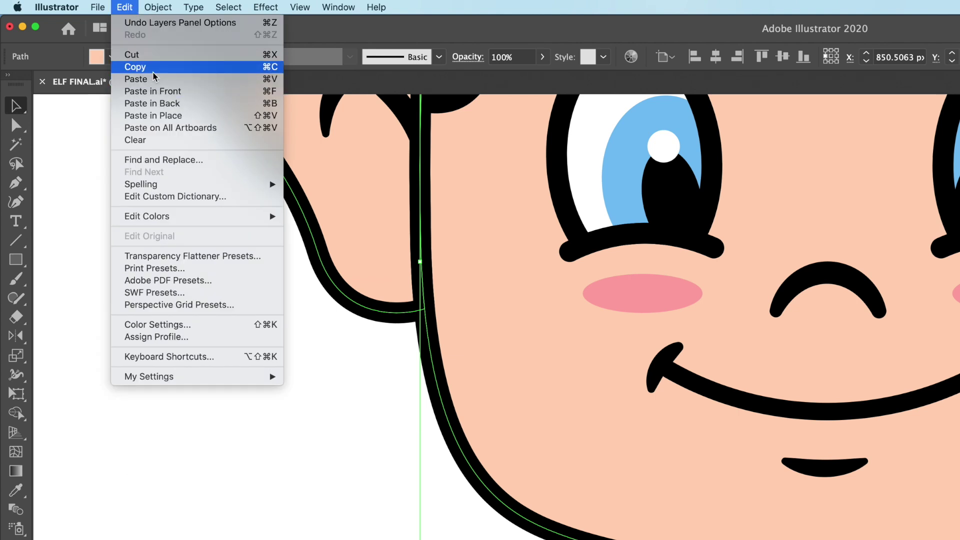
pyautogui.click(135, 66)
pyautogui.click(124, 7)
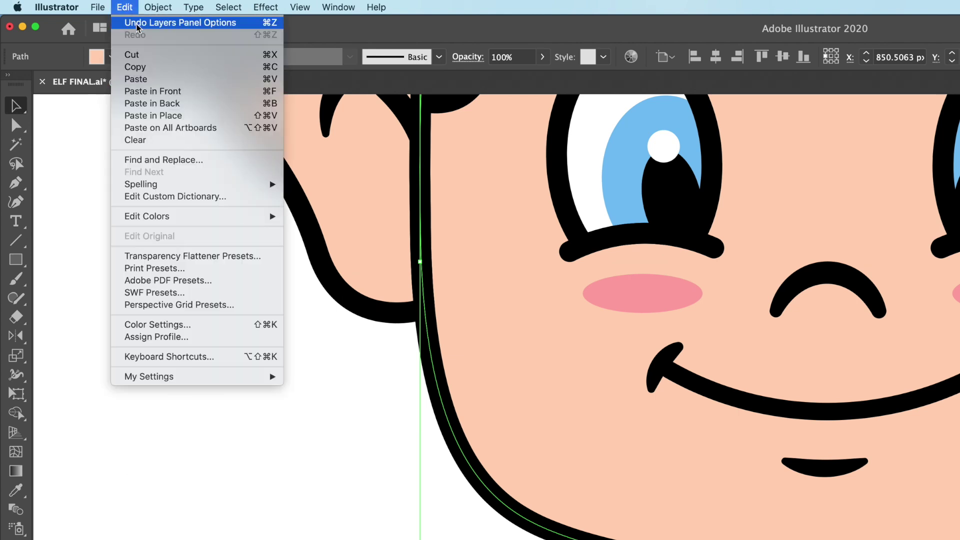
pyautogui.click(181, 116)
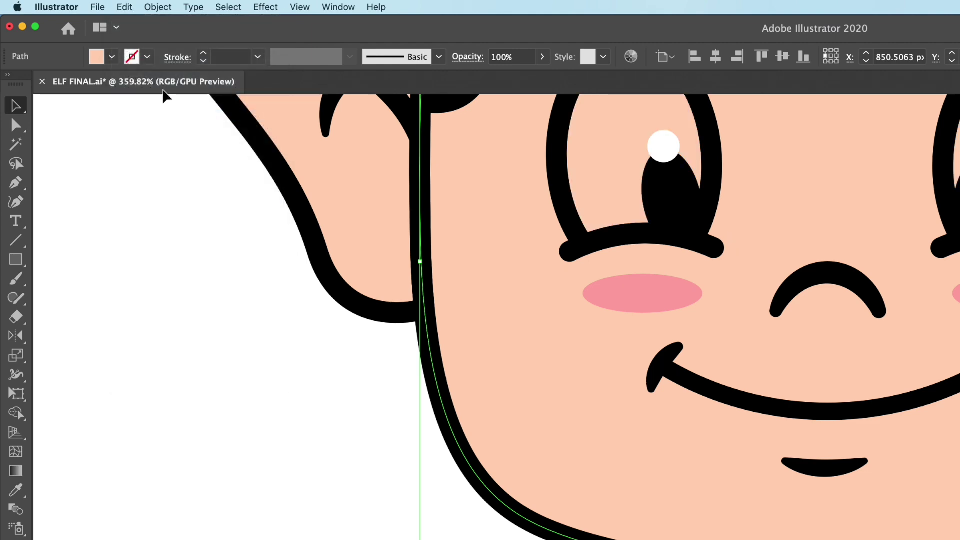
pyautogui.click(125, 7)
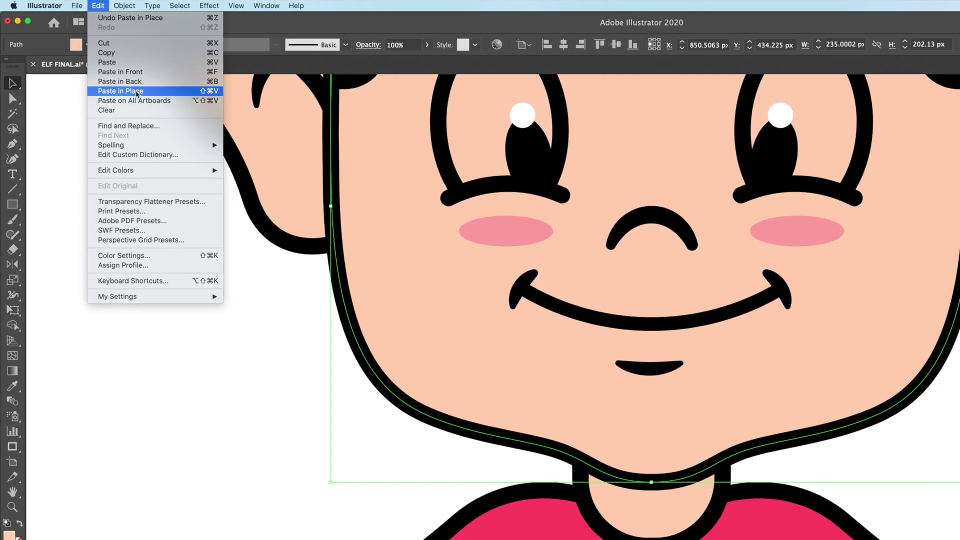
pyautogui.click(153, 116)
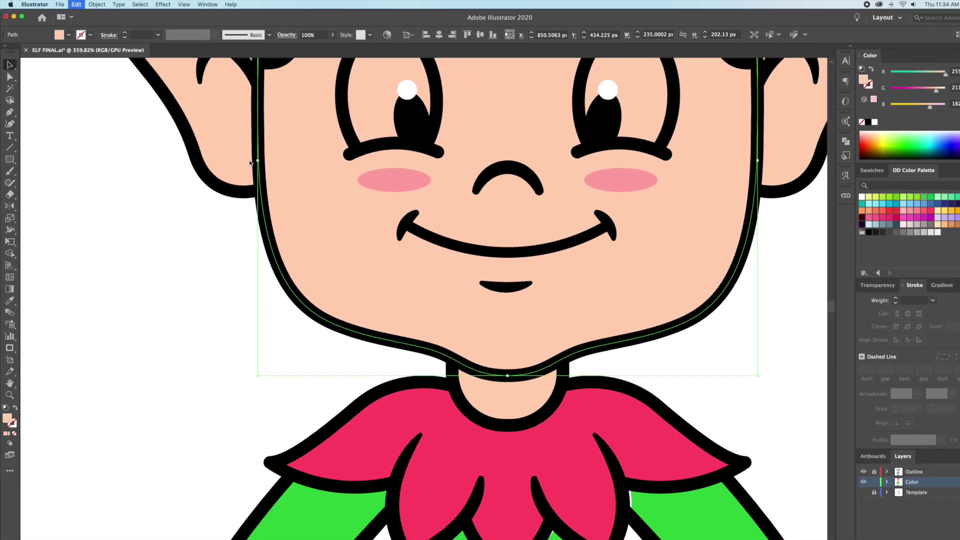
# - Nudge the top face copy 10 px down and cut it against the neck to form a chin shadow filled F9B282
pyautogui.keyDown('shift'); pyautogui.click(239, 157); pyautogui.keyUp('shift')
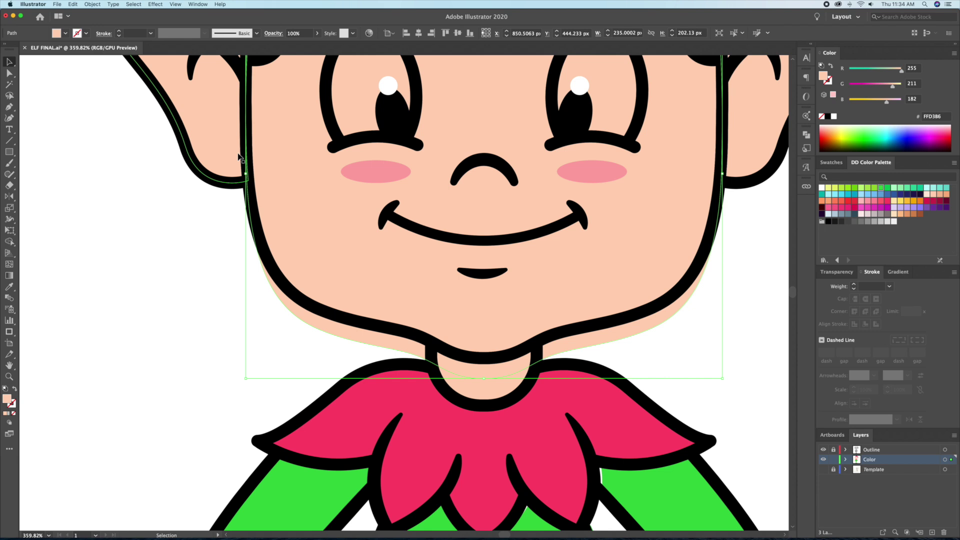
pyautogui.hotkey('shift', 'm')
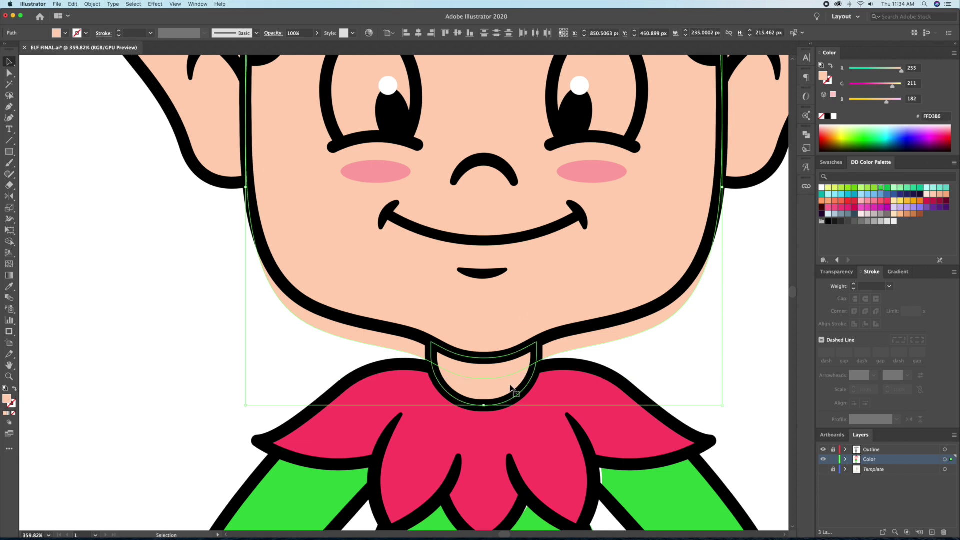
pyautogui.press('v')
pyautogui.click(679, 359)
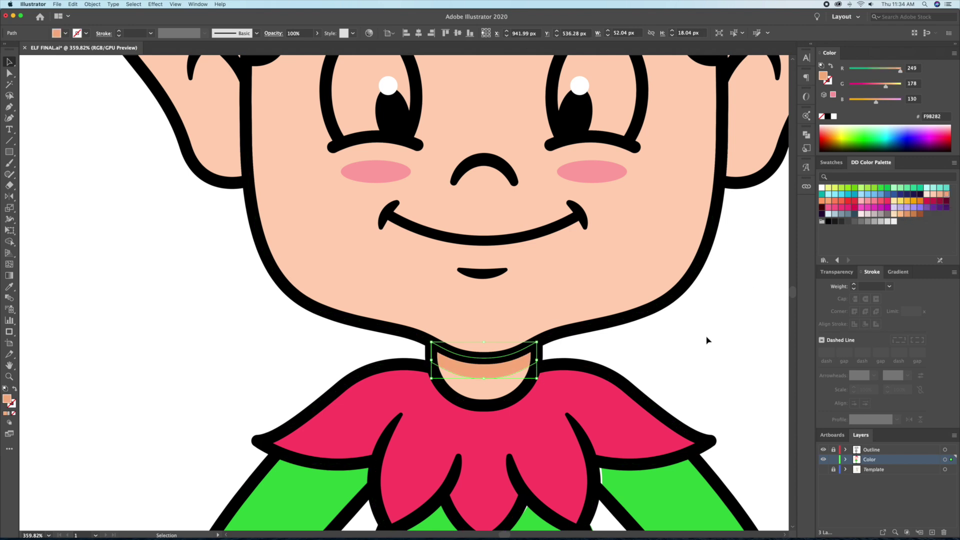
pyautogui.click(677, 353)
# - Trace a closed shadow shape with the Pen tool over the lower half of the right ear, following its inner fold line
pyautogui.scroll(10, 676, 353)
pyautogui.press('p')
pyautogui.click(446, 293)
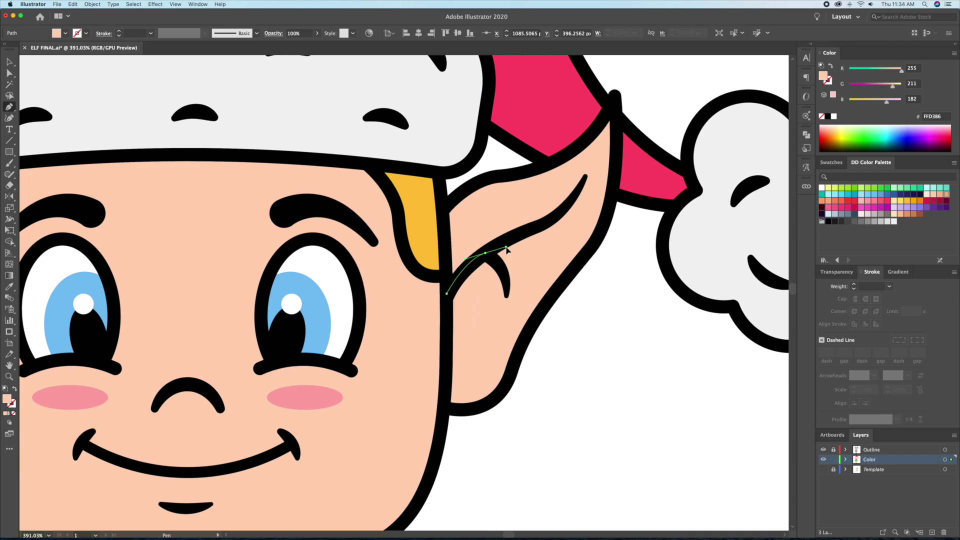
pyautogui.moveTo(506, 249); pyautogui.dragTo(507, 248)
pyautogui.moveTo(523, 234); pyautogui.dragTo(578, 197)
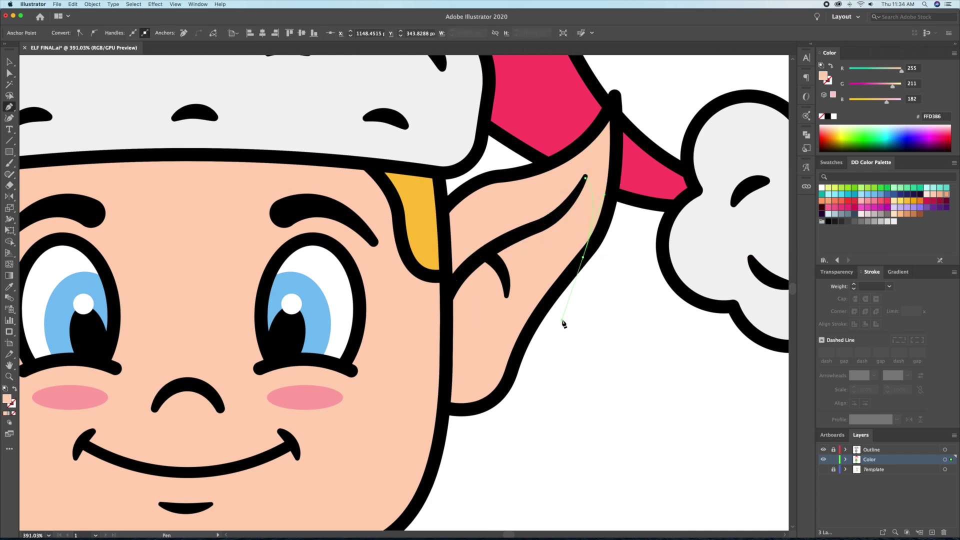
pyautogui.click(593, 353)
pyautogui.click(528, 420)
pyautogui.click(423, 421)
pyautogui.click(413, 358)
pyautogui.click(446, 293)
# - Trim the shadow shape to the right ear's outline with the Shape Builder and fill it F9B282
pyautogui.scroll(-3, 413, 358)
pyautogui.scroll(3, 413, 358)
pyautogui.hotkey('shift', 'm')
pyautogui.keyDown('alt'); pyautogui.click(540, 372); pyautogui.keyUp('alt')
pyautogui.press('super+shift+a')
pyautogui.press('z')
pyautogui.press('super+0')
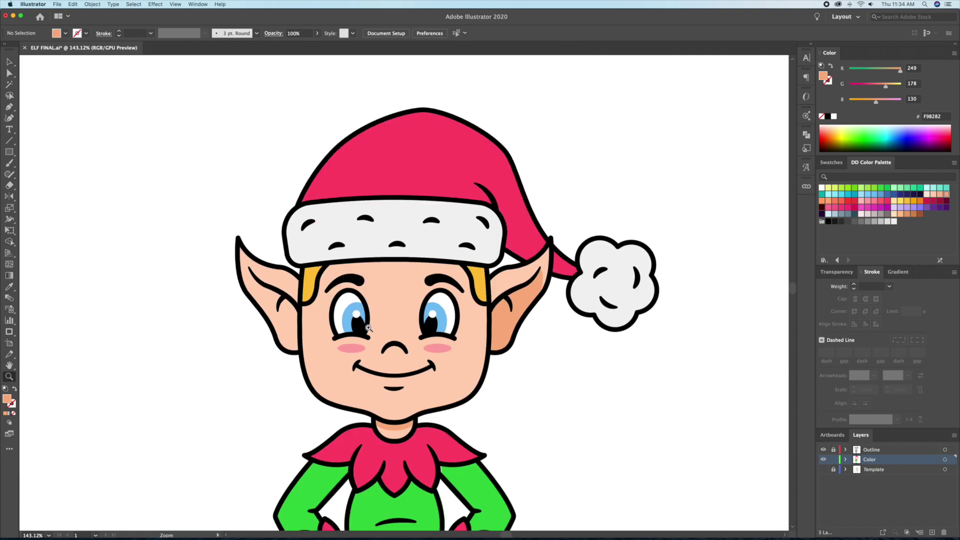
# - Copy the full face shape again and paste two duplicates in place for a jaw shadow
pyautogui.click(385, 344)
pyautogui.press('v')
pyautogui.click(401, 316)
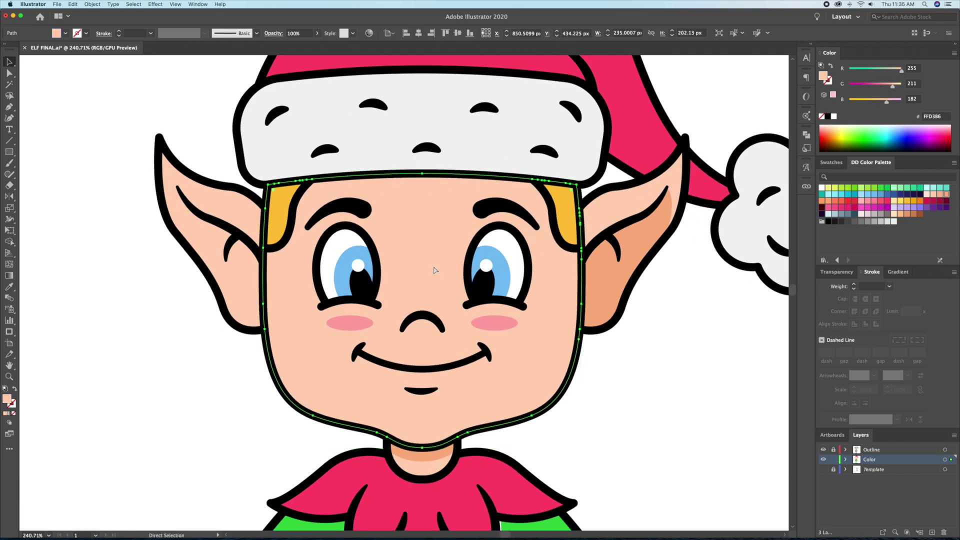
pyautogui.press('super+3')
pyautogui.press('super+alt+3')
pyautogui.click(83, 4)
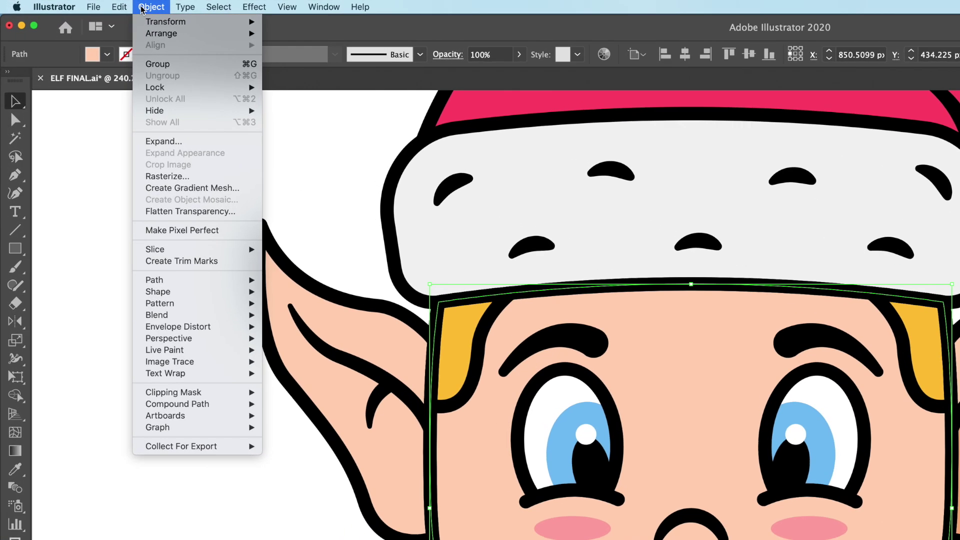
pyautogui.moveTo(73, 4)
pyautogui.click(156, 110)
pyautogui.click(120, 7)
pyautogui.click(146, 110)
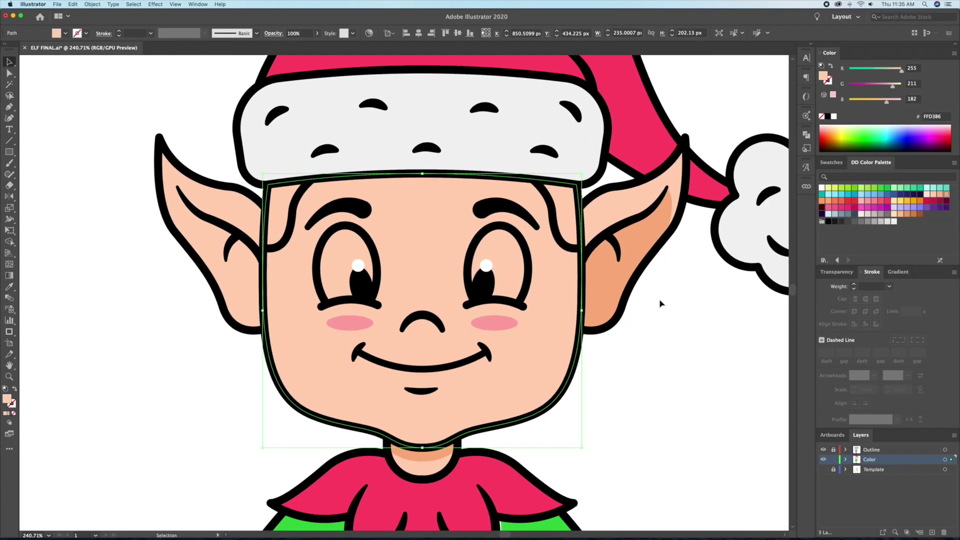
# - Move the top face copy 15 px up and subtract it from the lower one, leaving an F9B282 crescent shadow along the jaw
pyautogui.hotkey('shift', 'Up')
pyautogui.hotkey('shift', 'Up')
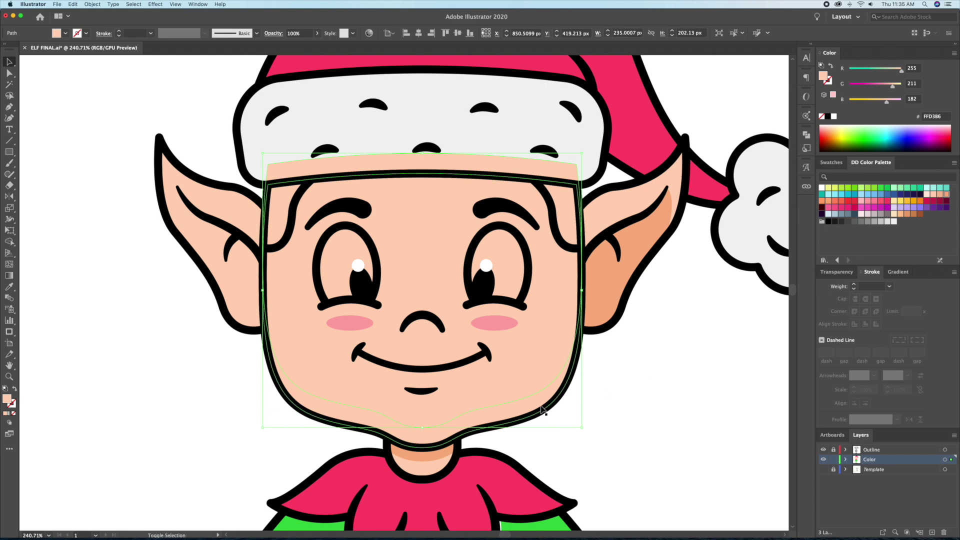
pyautogui.hotkey('shift', 'm')
pyautogui.click(478, 379)
pyautogui.keyDown('alt'); pyautogui.click(427, 165); pyautogui.keyUp('alt')
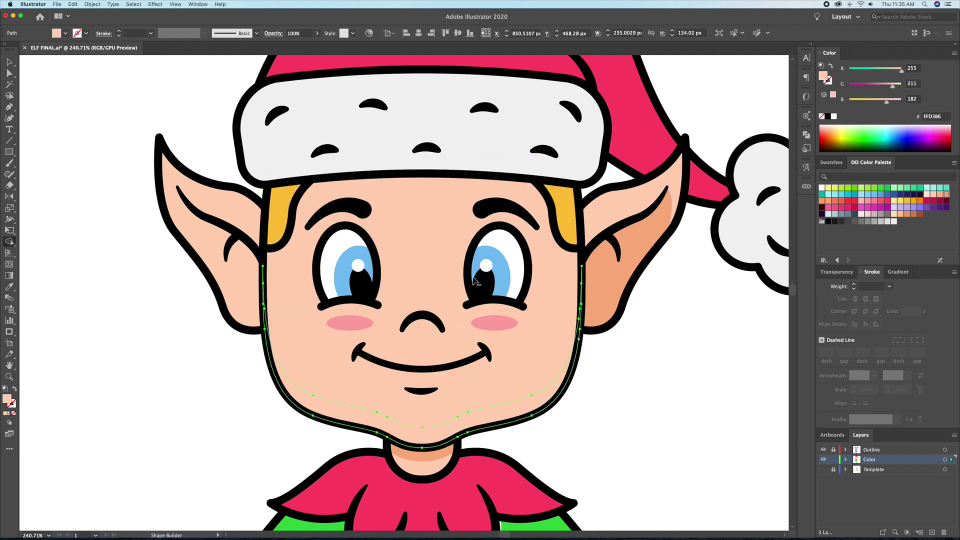
pyautogui.press('super+z')
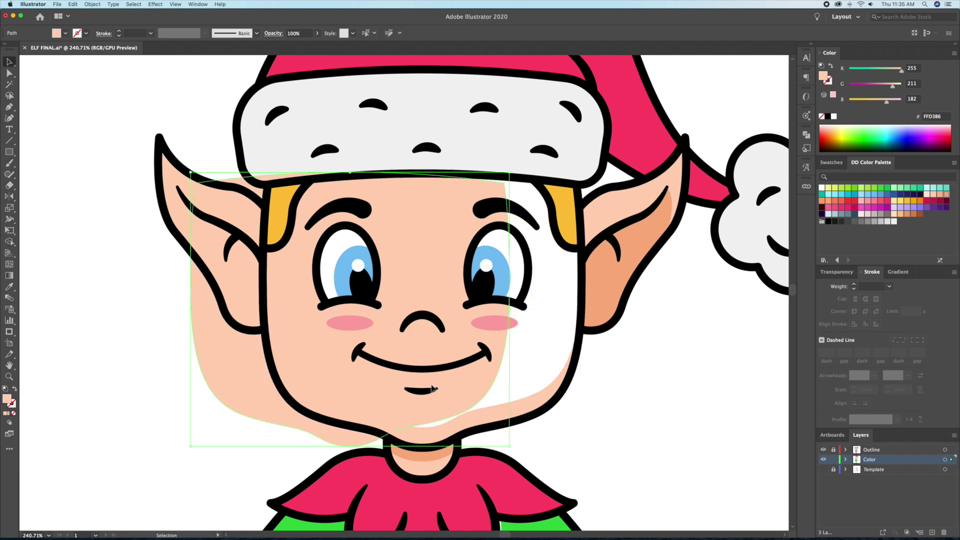
pyautogui.click(611, 300)
pyautogui.keyDown('super'); pyautogui.click(655, 423); pyautogui.keyUp('super')
pyautogui.scroll(4, 495, 295)
# - Draw a small F9B282 ellipse as a shadow beneath the nose curve
pyautogui.click(9, 152)
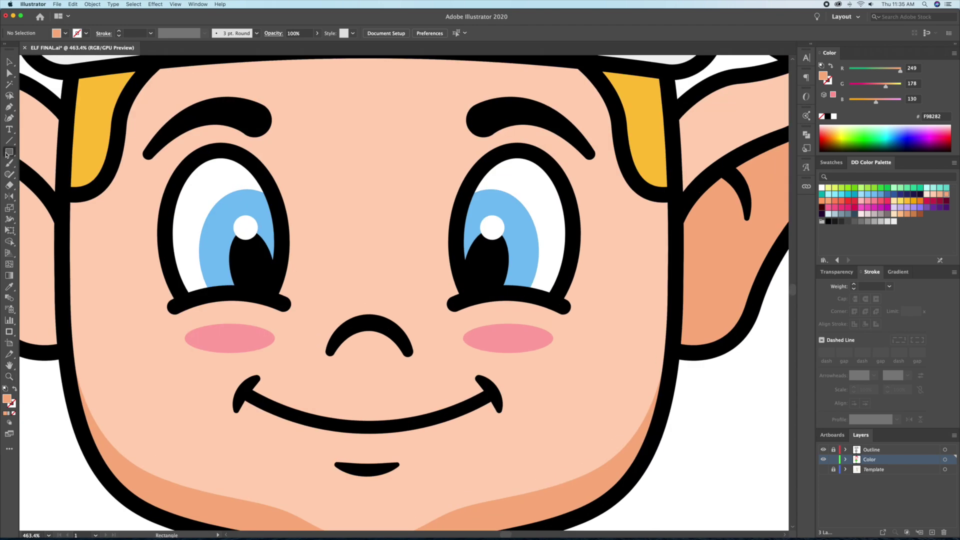
pyautogui.moveTo(395, 355); pyautogui.dragTo(415, 374)
pyautogui.press('super+0')
pyautogui.scroll(5, 360, 346)
pyautogui.press('v')
pyautogui.scroll(-3, 411, 488)
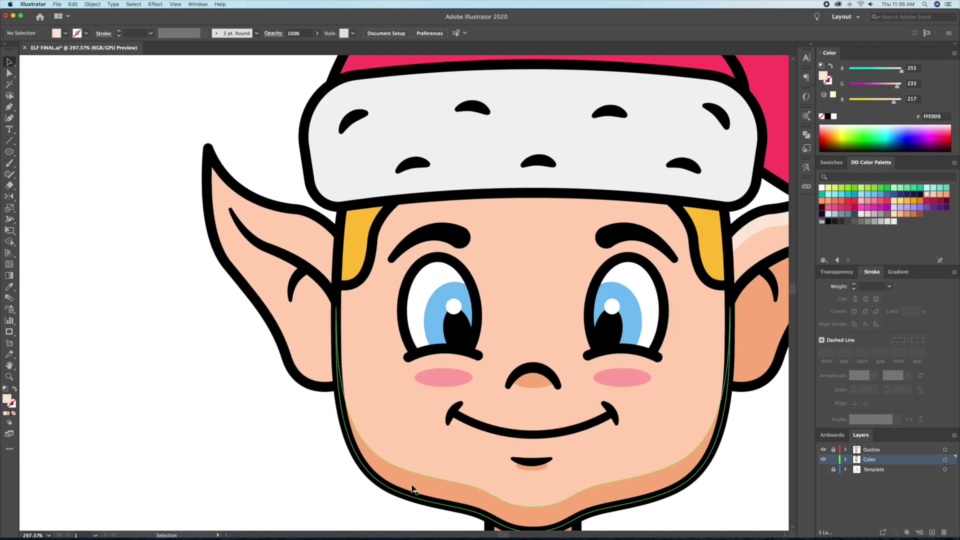
# - Trace an F9B282 shadow over the lower inner part of the left ear and trim it to the ear's edge
pyautogui.click(285, 354)
pyautogui.click(273, 400)
pyautogui.moveTo(307, 425); pyautogui.dragTo(319, 424)
pyautogui.click(356, 383)
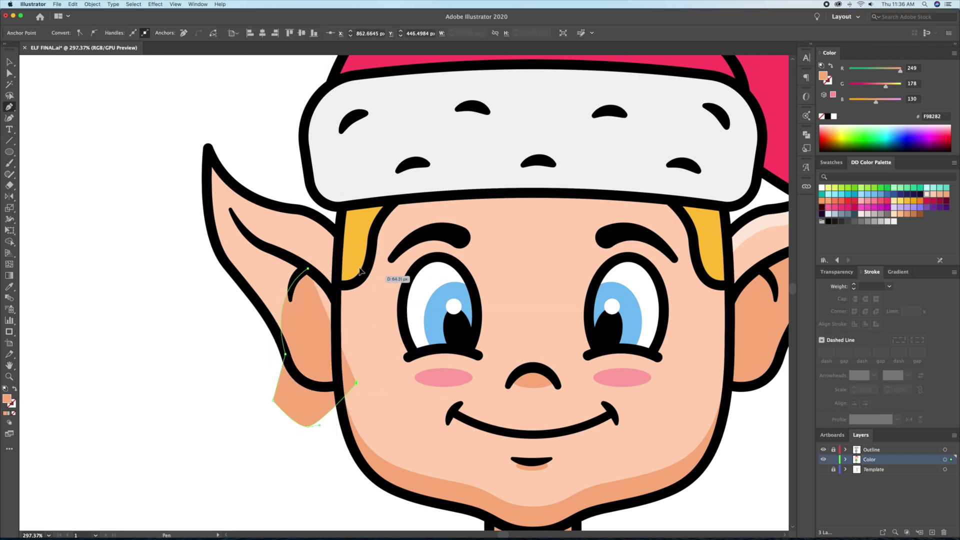
pyautogui.click(272, 439)
# - Shape a thin curved shadow strip across the forehead directly beneath the hat brim
pyautogui.press('super+0')
pyautogui.scroll(4, 268, 360)
pyautogui.click(402, 205)
pyautogui.moveTo(374, 190); pyautogui.dragTo(373, 206)
pyautogui.click(620, 354)
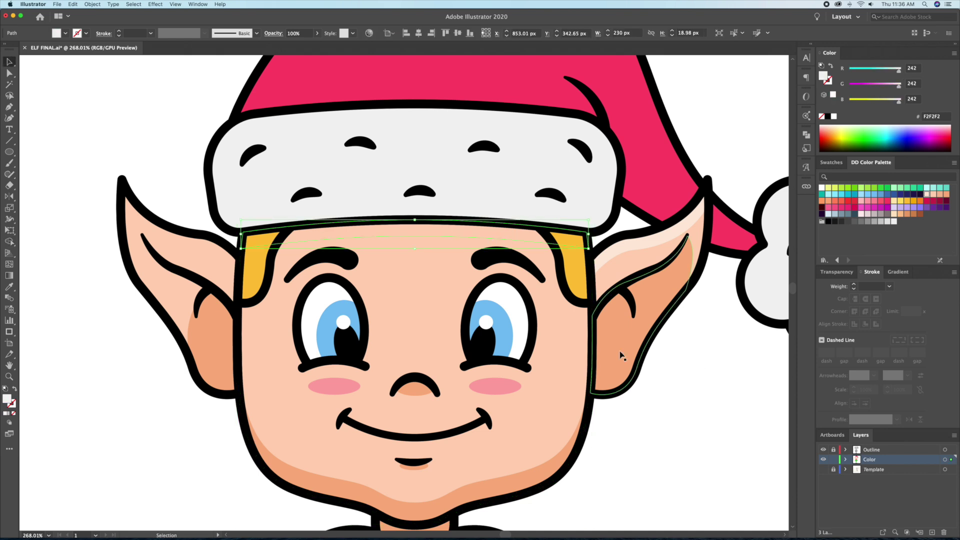
# - Extend the brim shadow onto the tops of both hair locks using a darker orange F78F1E fill
pyautogui.press('v')
pyautogui.click(310, 242)
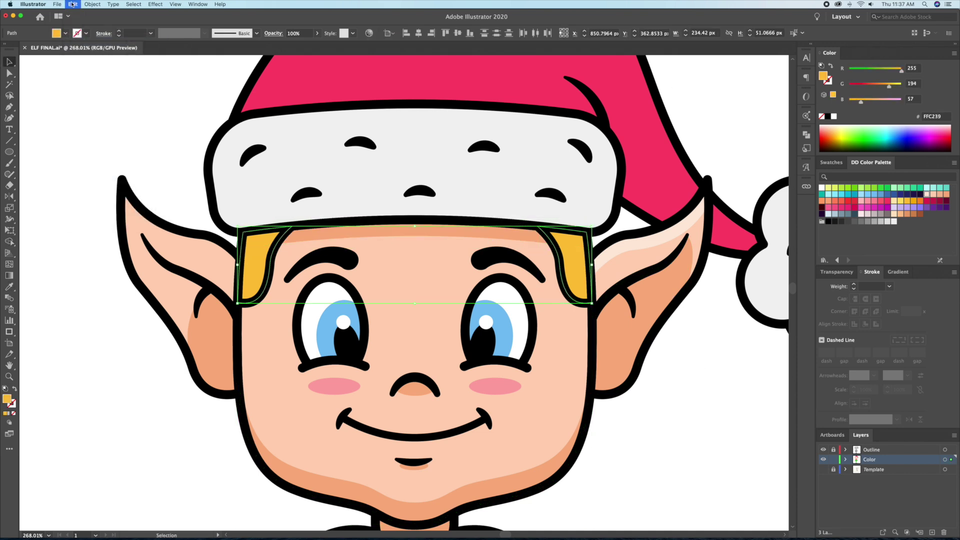
pyautogui.click(664, 392)
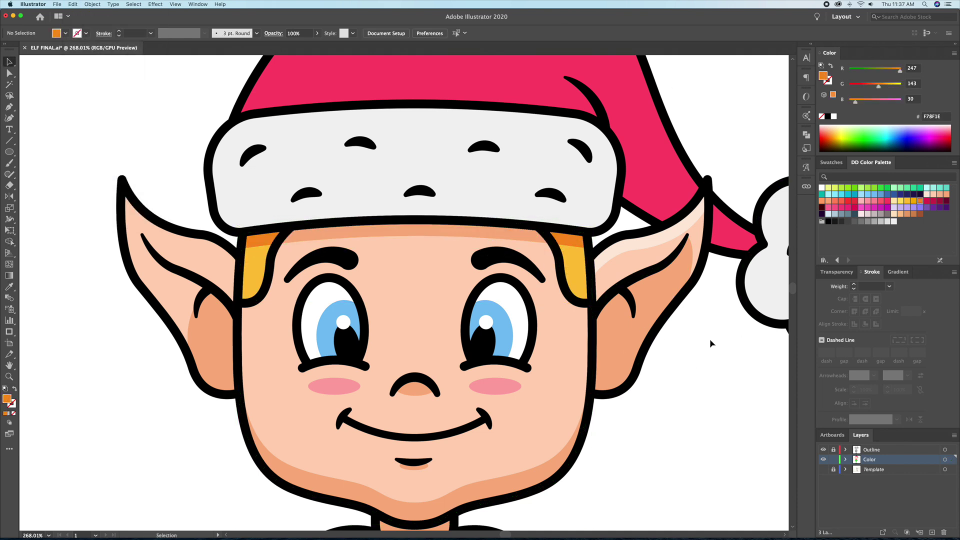
# - Cut a crescent highlight along the upper-left edge of the white hat brim from offset copies of its fill
pyautogui.press('z')
pyautogui.scroll(-3, 669, 357)
pyautogui.scroll(3, 439, 257)
pyautogui.press('v')
pyautogui.click(437, 256)
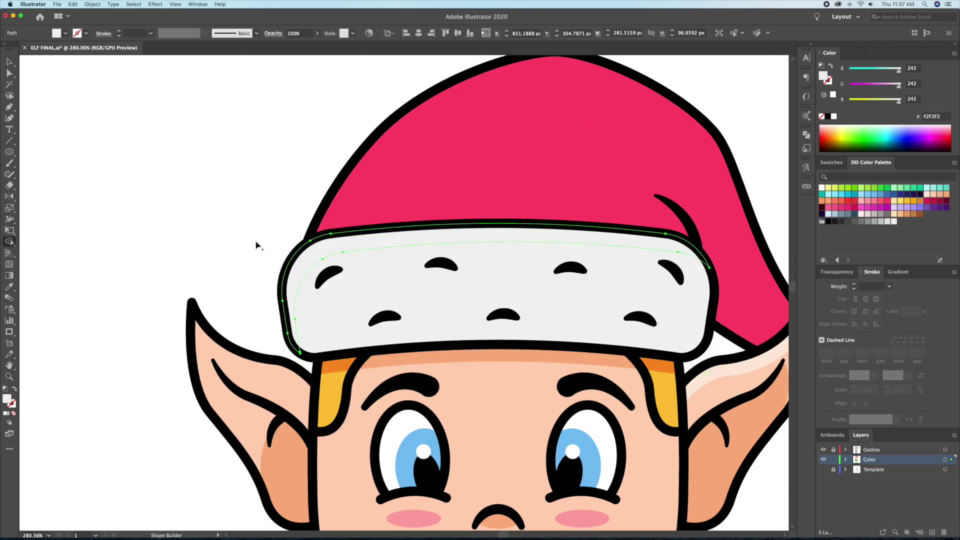
pyautogui.click(243, 168)
# - Cut a highlight along the red hat's upper edge from offset copies, fill it white and set its opacity to 30%
pyautogui.scroll(-2, 244, 169)
pyautogui.click(390, 188)
pyautogui.hotkey('shift', 'm')
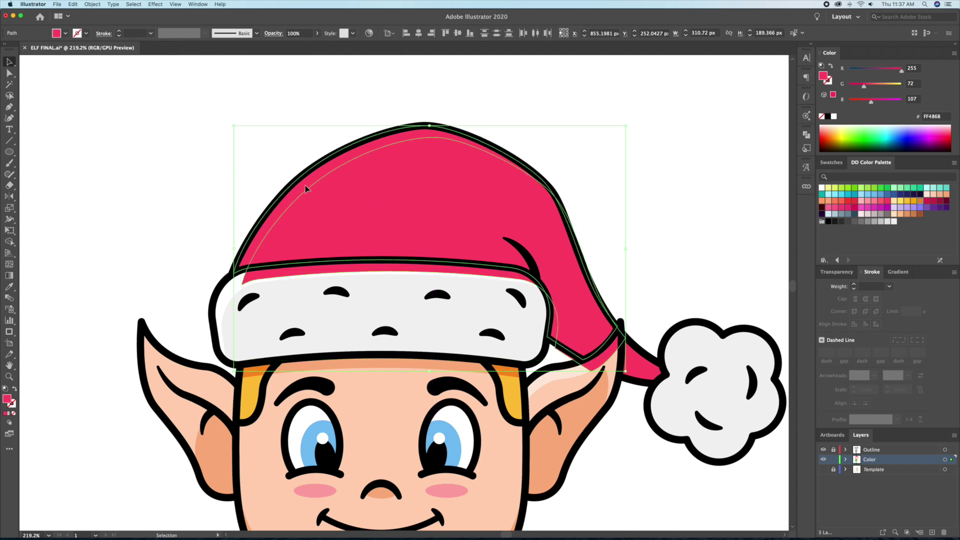
pyautogui.scroll(-3, 618, 149)
pyautogui.click(836, 271)
pyautogui.click(876, 287)
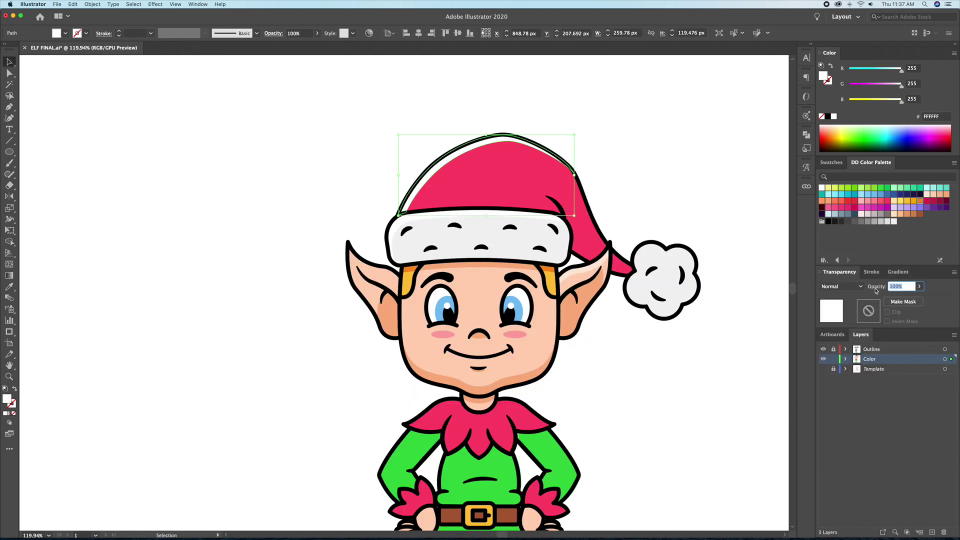
pyautogui.click(41, 71)
# - Duplicate both eyebrows slightly lower to cast skin-tone shadows beneath them
pyautogui.press('z')
pyautogui.click(355, 233)
pyautogui.click(538, 238)
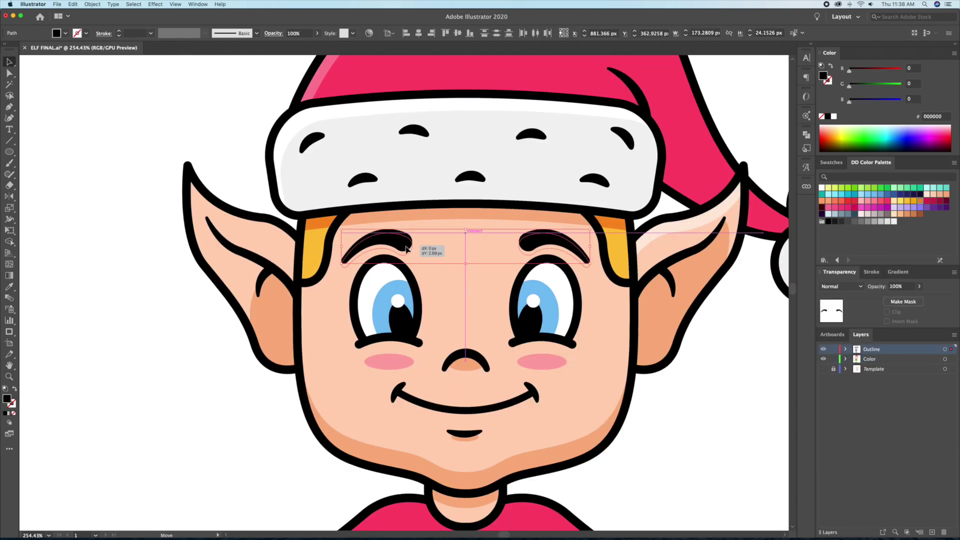
pyautogui.scroll(3, 400, 300)
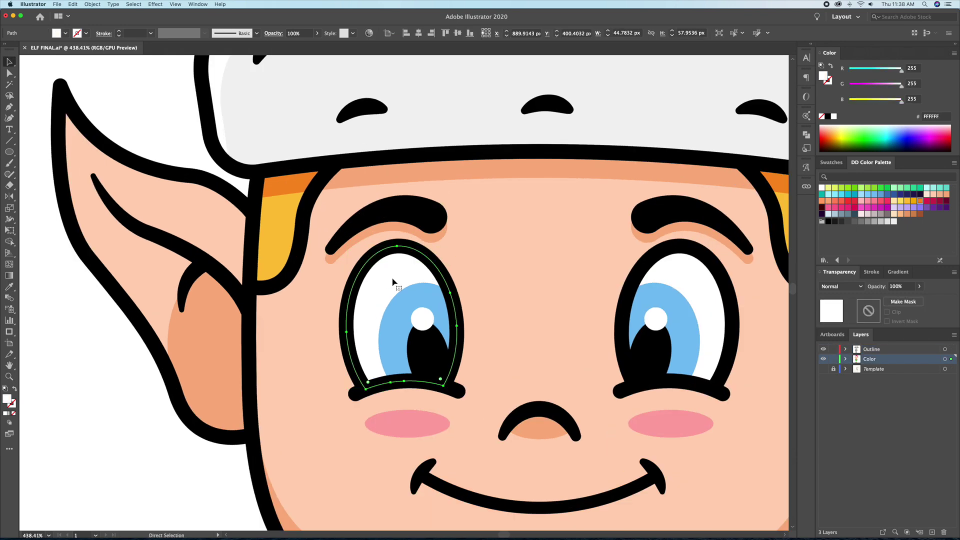
# - Isolate the left eye's fills and add a 65A8DC blue shade over the lower part of the iris
pyautogui.doubleClick(394, 310)
pyautogui.moveTo(432, 360); pyautogui.dragTo(434, 361)
pyautogui.click(880, 194)
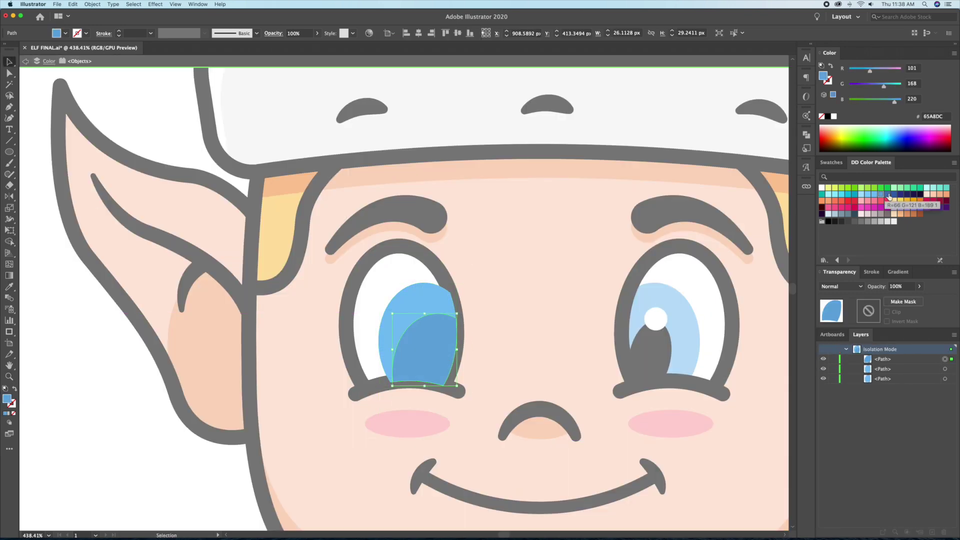
pyautogui.press('Escape')
# - Reflect a copy of the blue iris shade across the face's centre onto the right eye
pyautogui.press('o')
pyautogui.keyDown('alt'); pyautogui.click(539, 408); pyautogui.keyUp('alt')
pyautogui.press('Return')
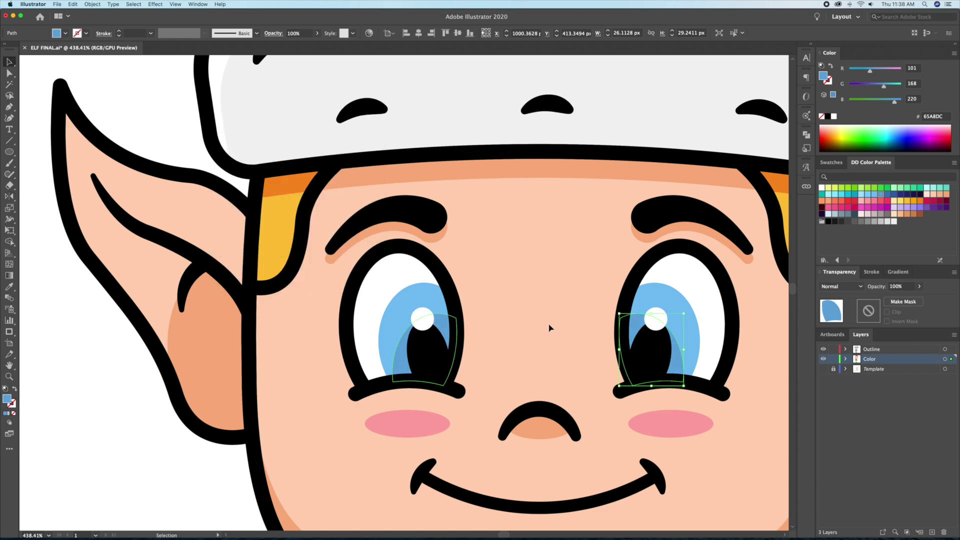
pyautogui.hotkey('ctrl', '0')
pyautogui.scroll(5, 550, 350)
pyautogui.hscroll(4, 600, 319)
pyautogui.moveTo(594, 307); pyautogui.dragTo(619, 341)
pyautogui.hotkey('ctrl', 'z')
# - Draw an ellipse around the neck and shade the upper collar where it overlaps with the darker red EA2454
pyautogui.hotkey('ctrl', '0')
pyautogui.scroll(3, 625, 179)
pyautogui.keyDown('ctrl'); pyautogui.click(625, 179); pyautogui.keyUp('ctrl')
pyautogui.hotkey('ctrl', 'shift', 'a')
pyautogui.press('z')
pyautogui.scroll(-5, 35, 170)
pyautogui.scroll(2, 35, 170)
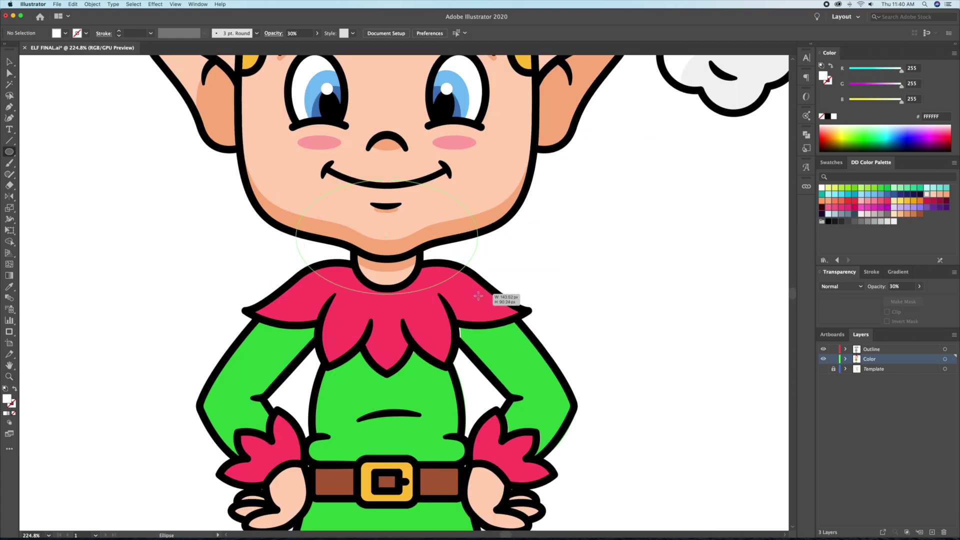
pyautogui.moveTo(479, 296); pyautogui.dragTo(478, 301)
pyautogui.doubleClick(7, 398)
pyautogui.press('Return')
pyautogui.hotkey('ctrl', 'shift', 'a')
# - Draw a highlight shape along the outer and lower edges of the collar's left shoulder petal
pyautogui.press('p')
pyautogui.scroll(3, 426, 181)
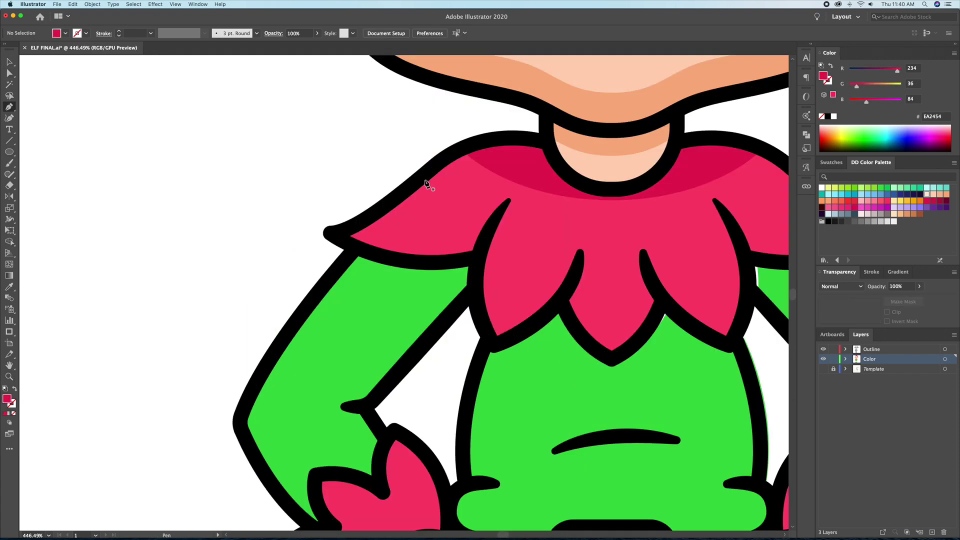
pyautogui.click(424, 176)
pyautogui.moveTo(386, 228); pyautogui.dragTo(386, 234)
pyautogui.moveTo(548, 217); pyautogui.dragTo(565, 212)
pyautogui.moveTo(475, 257); pyautogui.dragTo(479, 262)
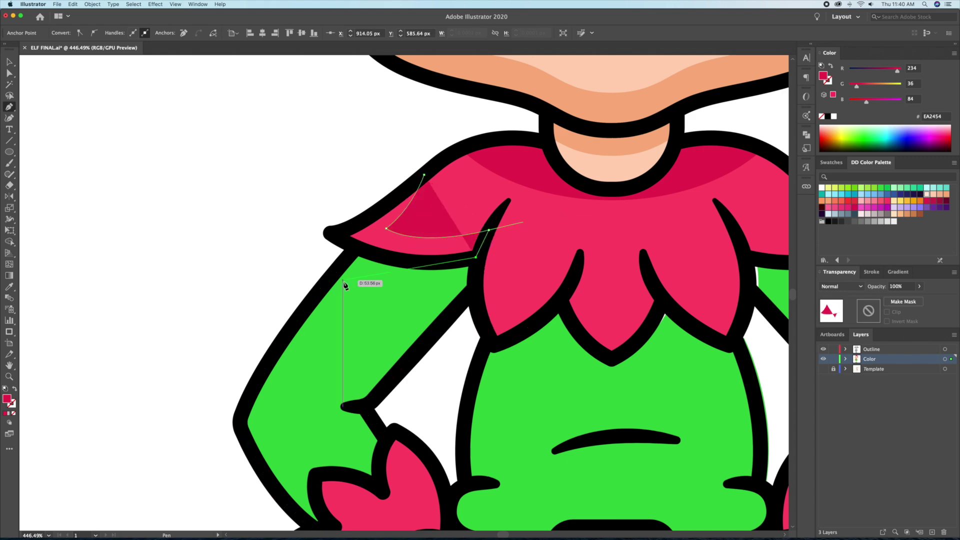
pyautogui.press('v')
pyautogui.hotkey('ctrl', 'shift', 'a')
# - Trim the collar highlight and add one along the left sleeve's outer edge, both white at 30% opacity
pyautogui.scroll(-5, 380, 238)
pyautogui.click(370, 320)
pyautogui.hotkey('shift', 'm')
pyautogui.moveTo(446, 400); pyautogui.dragTo(350, 250)
pyautogui.press('v')
pyautogui.hotkey('ctrl', 'shift', 'a')
pyautogui.scroll(-3, 374, 200)
pyautogui.scroll(2, 374, 200)
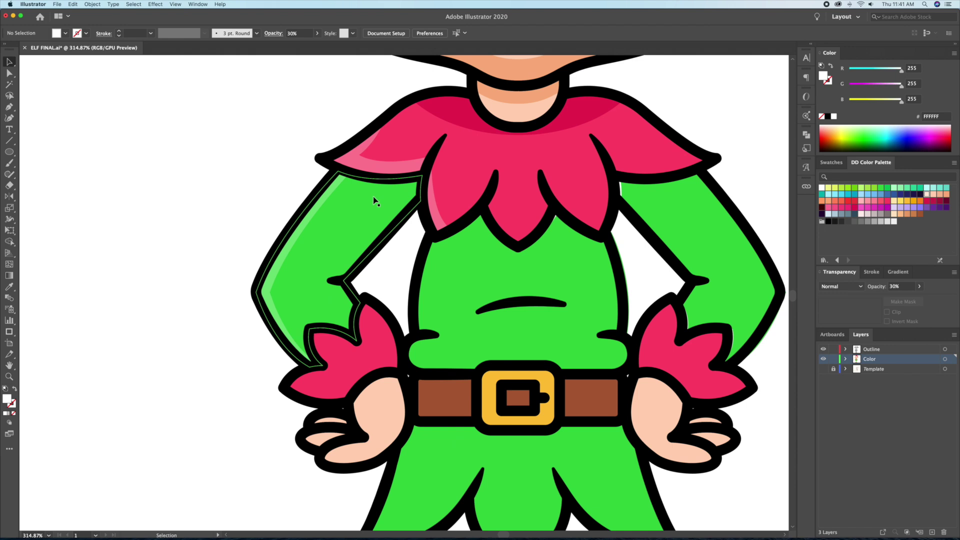
# - Draw a shadow shape along the left sleeve's inner side and fill it with a darker green
pyautogui.press('p')
pyautogui.click(396, 178)
pyautogui.click(320, 277)
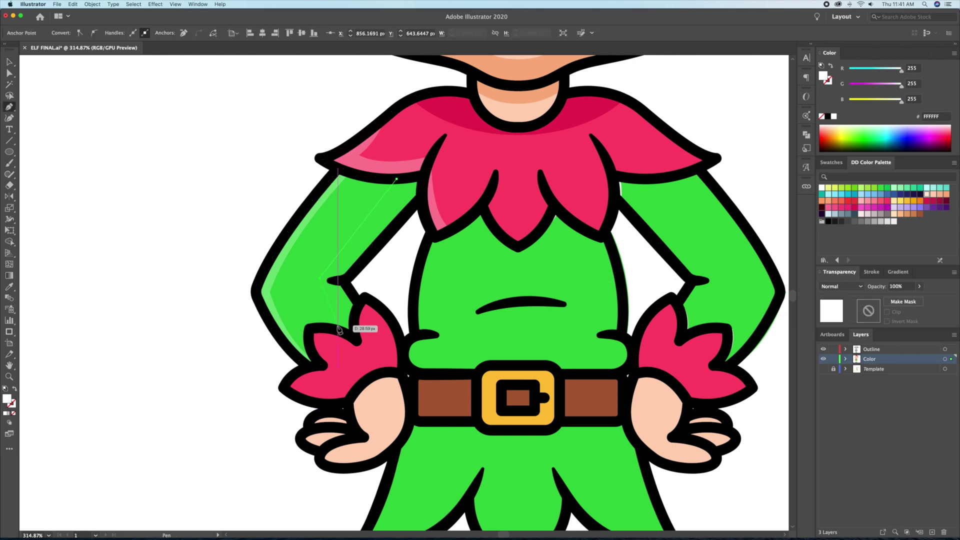
pyautogui.click(356, 341)
pyautogui.click(397, 179)
pyautogui.press('i')
pyautogui.click(309, 280)
pyautogui.scroll(-1, 350, 280)
pyautogui.press('v')
pyautogui.click(888, 188)
pyautogui.press('i')
# - Draw a shadow under the collar and down the torso's right side, trim it to the torso and fill it 11B71C green
pyautogui.scroll(3, 574, 353)
pyautogui.press('p')
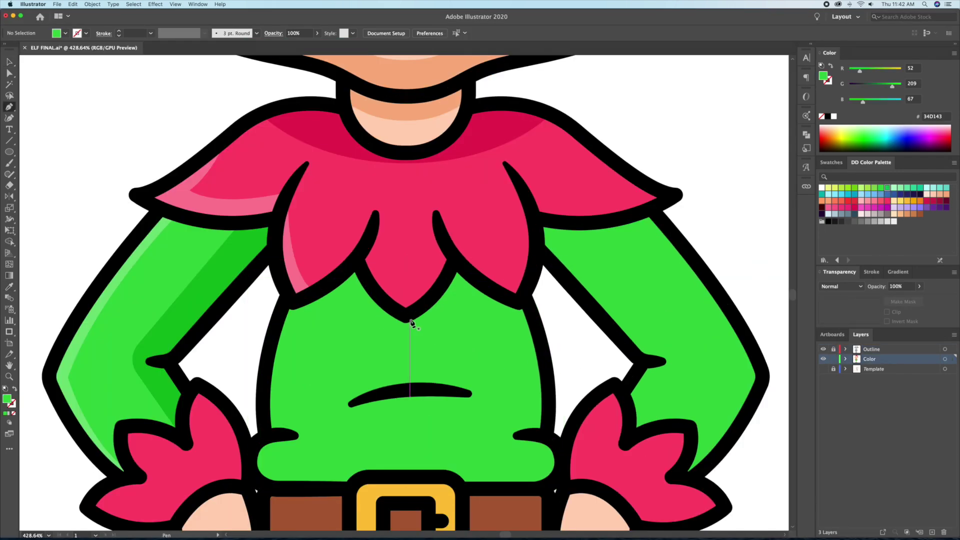
pyautogui.click(406, 315)
pyautogui.moveTo(465, 303); pyautogui.dragTo(495, 281)
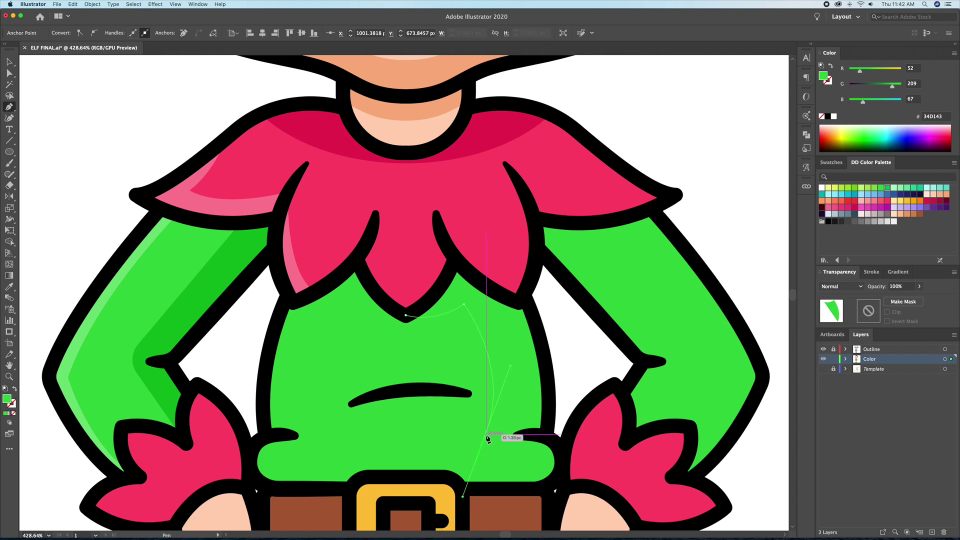
pyautogui.scroll(-3, 495, 415)
pyautogui.click(570, 393)
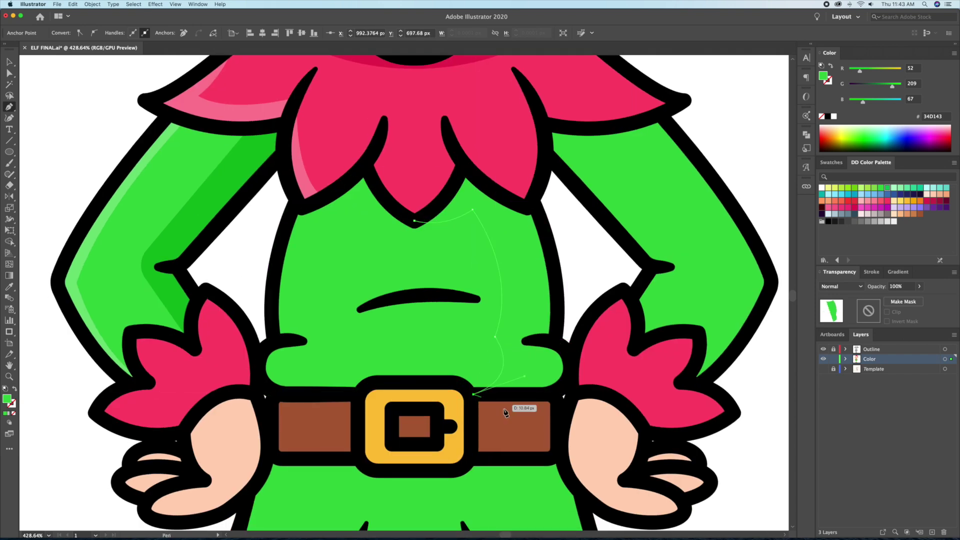
pyautogui.click(560, 344)
pyautogui.click(537, 202)
pyautogui.click(470, 167)
pyautogui.click(415, 220)
pyautogui.press('v')
pyautogui.scroll(-5, 533, 256)
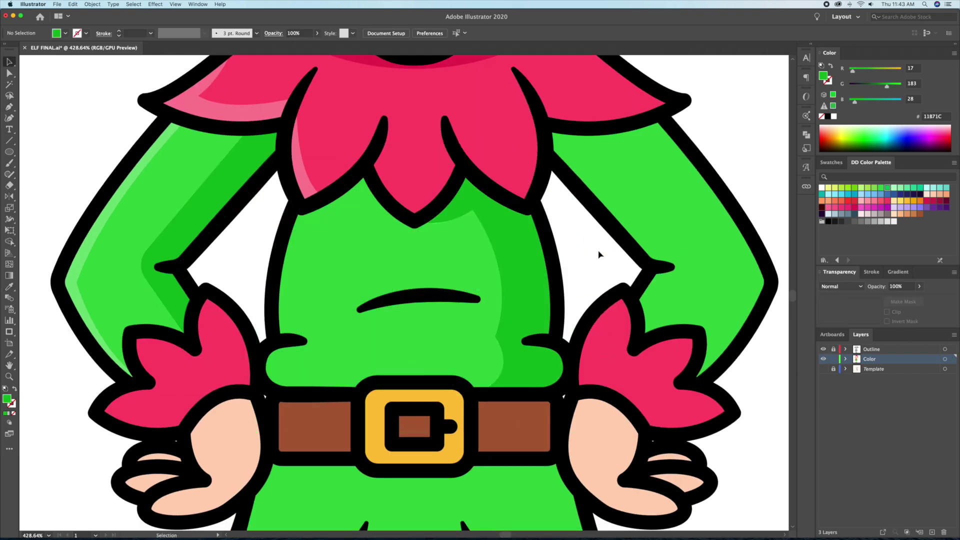
# - Add a darker green shadow beneath the belly crease and a light highlight along the torso's left edge
pyautogui.scroll(4, 408, 292)
pyautogui.click(407, 292)
pyautogui.moveTo(424, 294); pyautogui.dragTo(419, 294)
pyautogui.hotkey('shift', 'm')
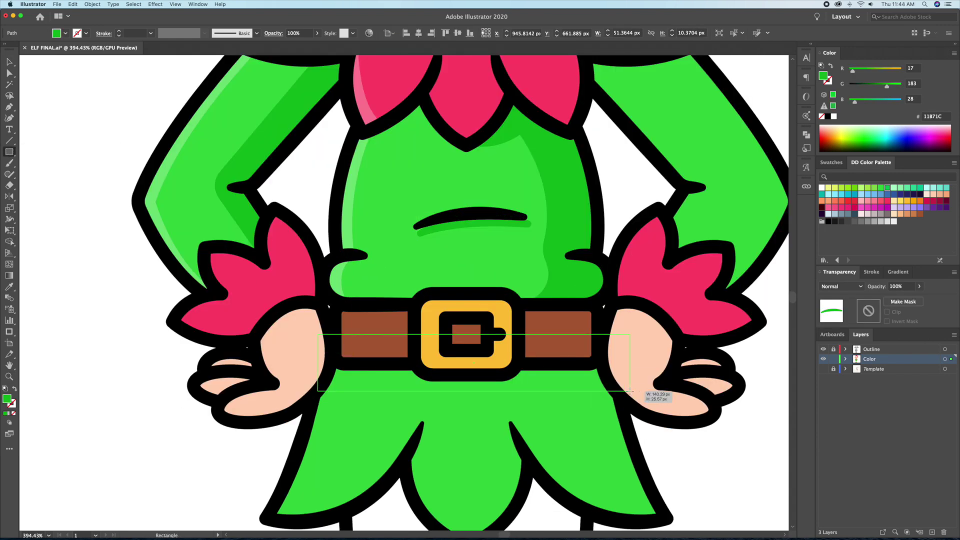
# - Shade the belt's lower half darker brown using a rectangle about 140 px wide, and recolour the buckle's centre to match
pyautogui.moveTo(630, 391); pyautogui.dragTo(630, 391)
pyautogui.click(368, 339)
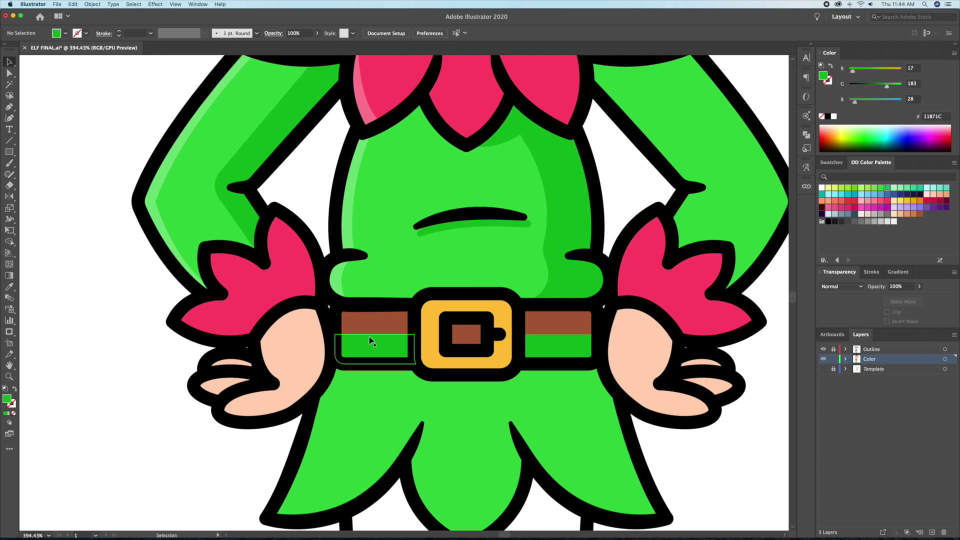
pyautogui.keyDown('shift'); pyautogui.click(555, 340); pyautogui.keyUp('shift')
pyautogui.press('i')
pyautogui.click(603, 209)
pyautogui.click(735, 167)
pyautogui.press('super+shift+a')
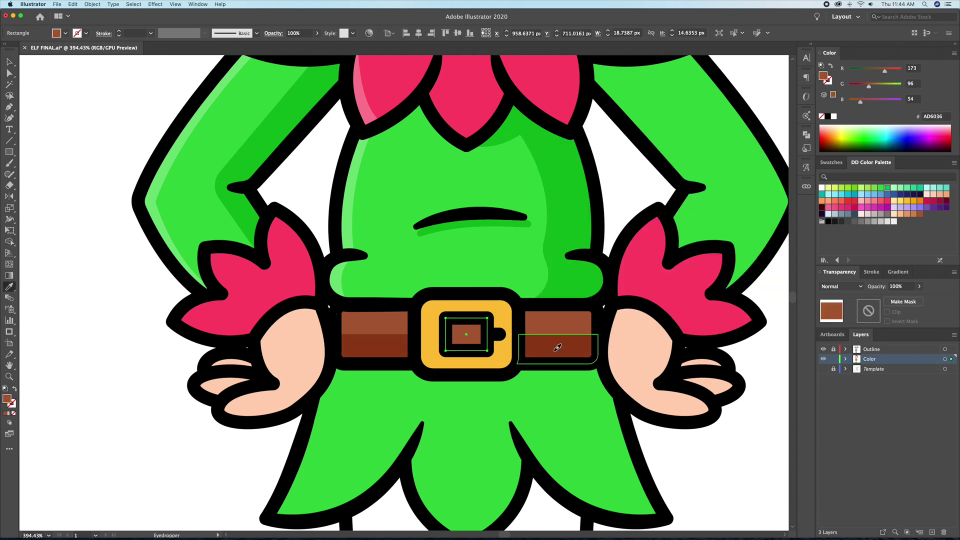
pyautogui.scroll(-5, 414, 322)
pyautogui.moveTo(413, 322); pyautogui.dragTo(404, 321)
pyautogui.scroll(5, 403, 310)
# - Split off the right half of the gold buckle and fill it with the darker gold EDA20A
pyautogui.press('v')
pyautogui.click(421, 318)
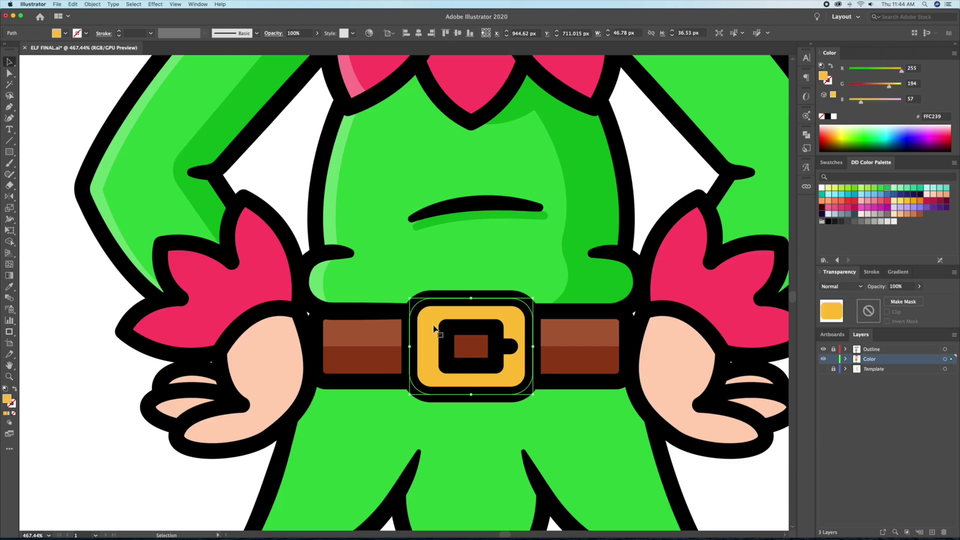
pyautogui.click(522, 330)
pyautogui.doubleClick(822, 76)
pyautogui.click(599, 210)
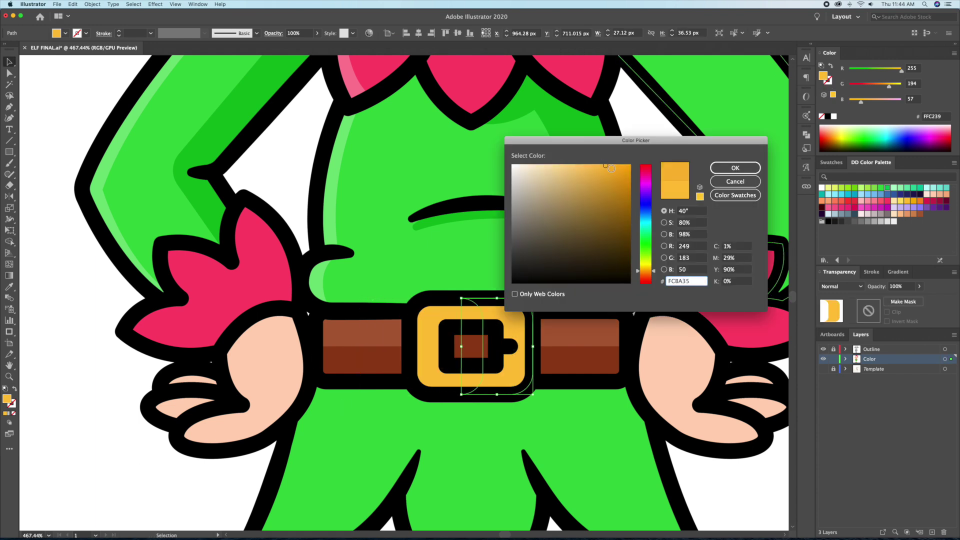
pyautogui.click(735, 168)
pyautogui.press('super+shift+a')
# - Draw a narrow vertical ellipse on the buckle's left side as a highlight and fill it FFE266
pyautogui.moveTo(9, 151); pyautogui.dragTo(35, 174)
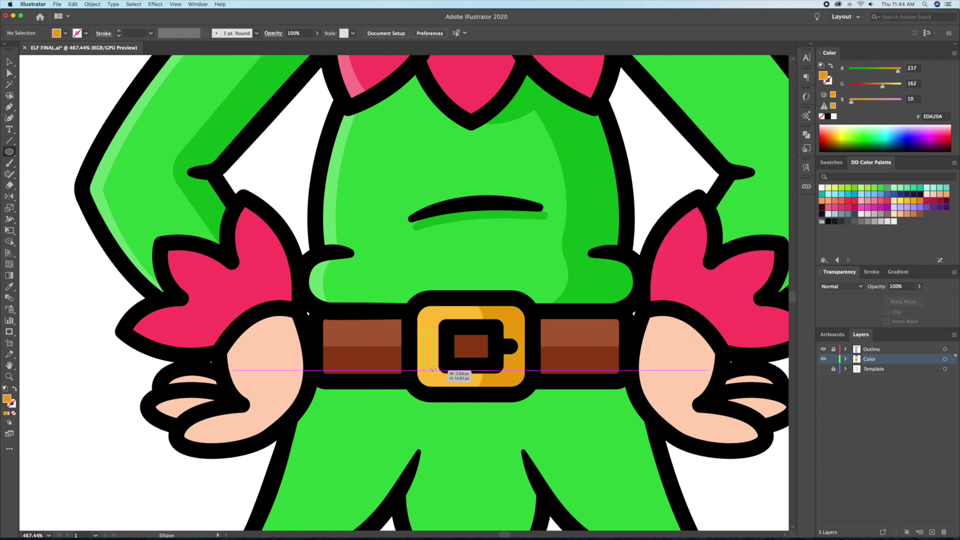
pyautogui.moveTo(421, 326); pyautogui.dragTo(434, 370)
pyautogui.press('super+shift+a')
pyautogui.press('z')
pyautogui.scroll(-4, 472, 322)
pyautogui.click(901, 201)
pyautogui.press('super+shift+a')
pyautogui.press('super+minus')
pyautogui.press('super+minus')
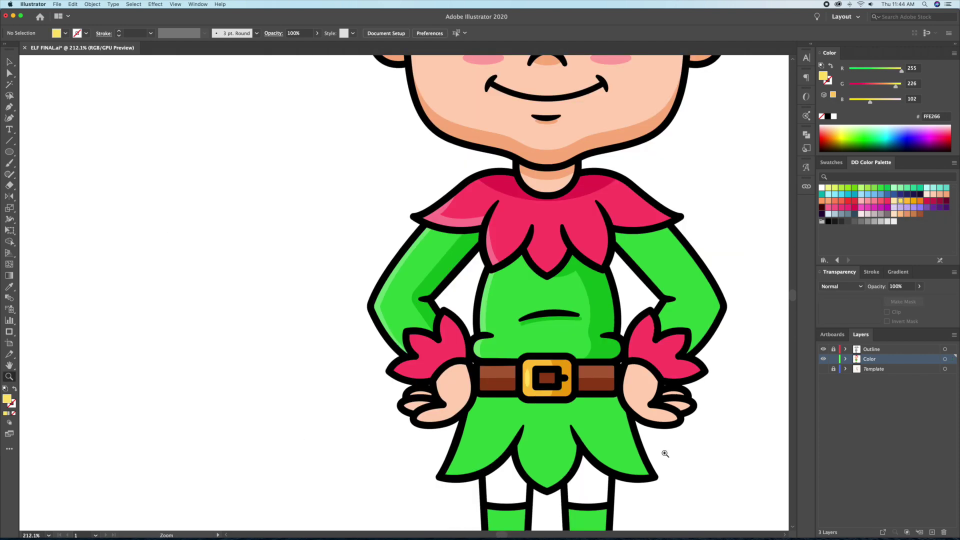
# - Draw a darker red shadow shape covering the collar's right shoulder and the edge of its right front petal
pyautogui.press('z')
pyautogui.click(562, 298)
pyautogui.press('i')
pyautogui.click(443, 321)
pyautogui.press('p')
pyautogui.click(442, 478)
pyautogui.moveTo(389, 315); pyautogui.dragTo(340, 285)
pyautogui.keyDown('alt'); pyautogui.click(389, 314); pyautogui.keyUp('alt')
pyautogui.click(463, 275)
pyautogui.click(714, 289)
pyautogui.click(442, 478)
# - Trim the right shoulder shadow to the collar and unite it with the shadow around the neck
pyautogui.press('v')
pyautogui.keyDown('shift'); pyautogui.click(300, 350); pyautogui.keyUp('shift')
pyautogui.hotkey('shift', 'm')
pyautogui.keyDown('alt'); pyautogui.click(600, 310); pyautogui.keyUp('alt')
pyautogui.press('v')
pyautogui.click(807, 134)
pyautogui.press('super+0')
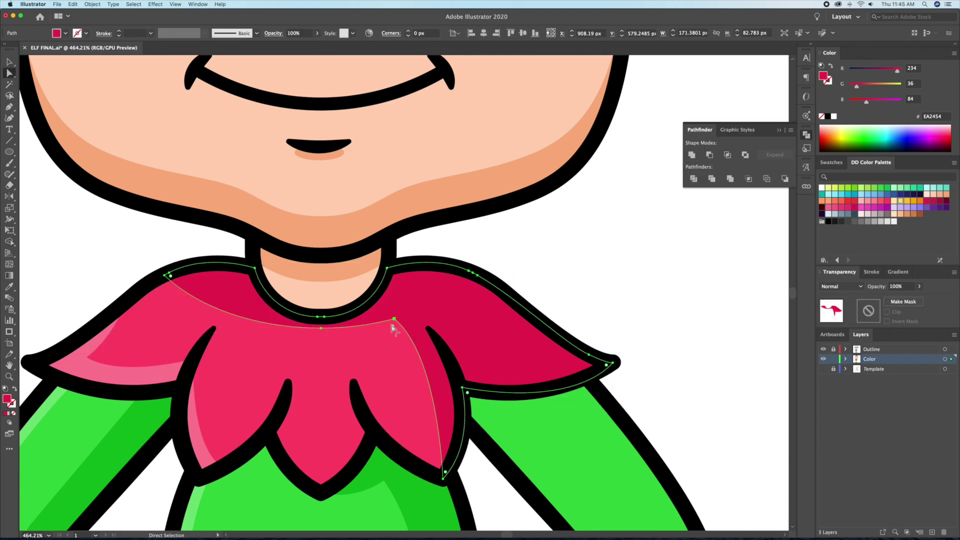
pyautogui.click(628, 225)
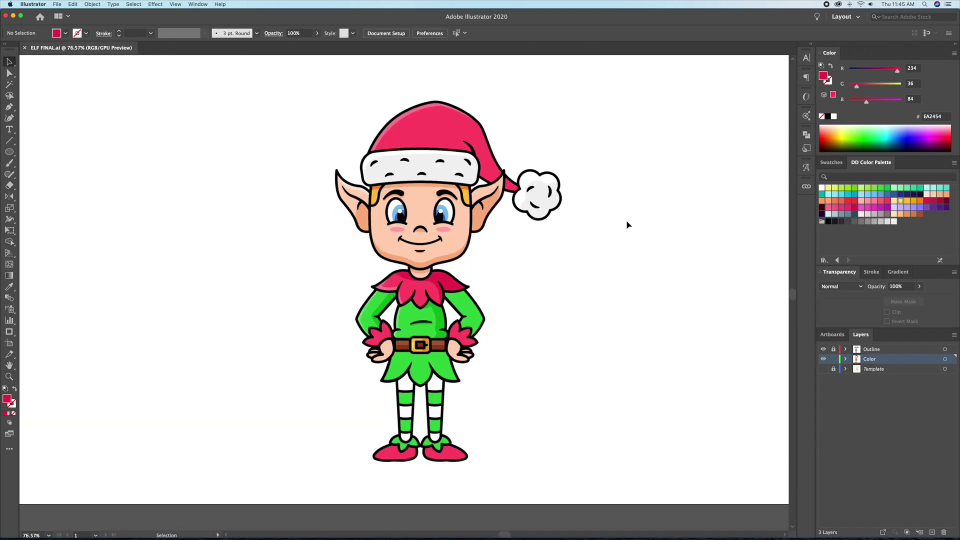
# - Draw a curved shadow across the lower right of the hat's white band, trim it and fill it light grey
pyautogui.scroll(6, 440, 142)
pyautogui.click(452, 171)
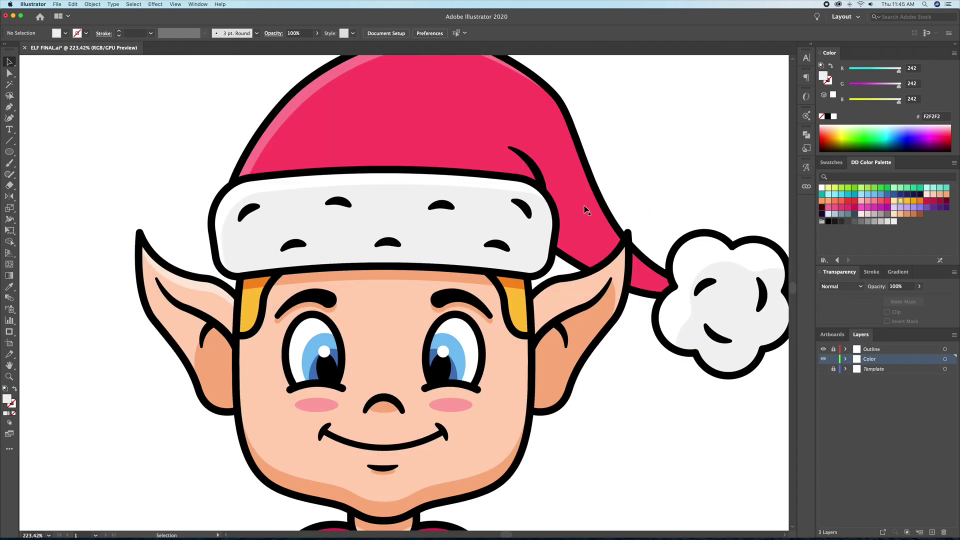
pyautogui.press('p')
pyautogui.click(555, 189)
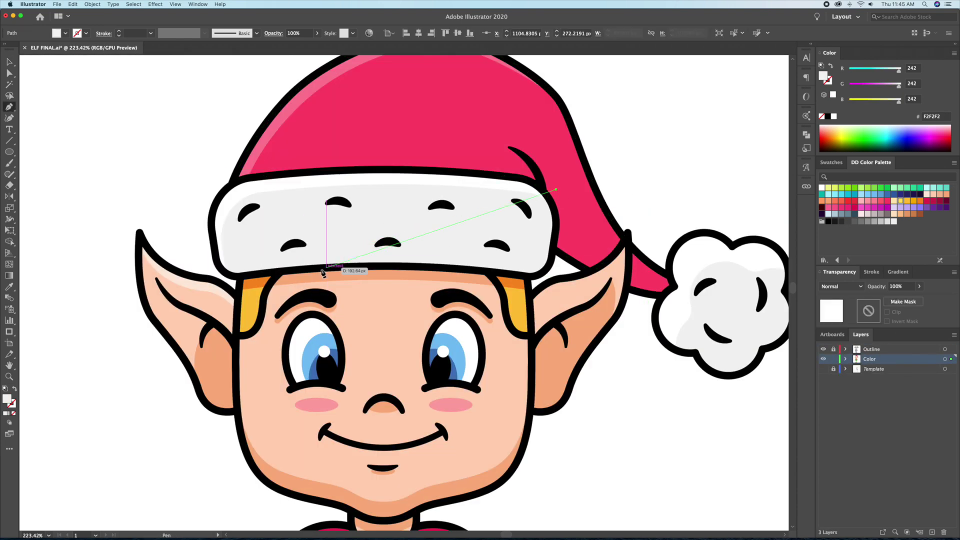
pyautogui.moveTo(550, 274); pyautogui.dragTo(617, 244)
pyautogui.click(555, 189)
pyautogui.press('v')
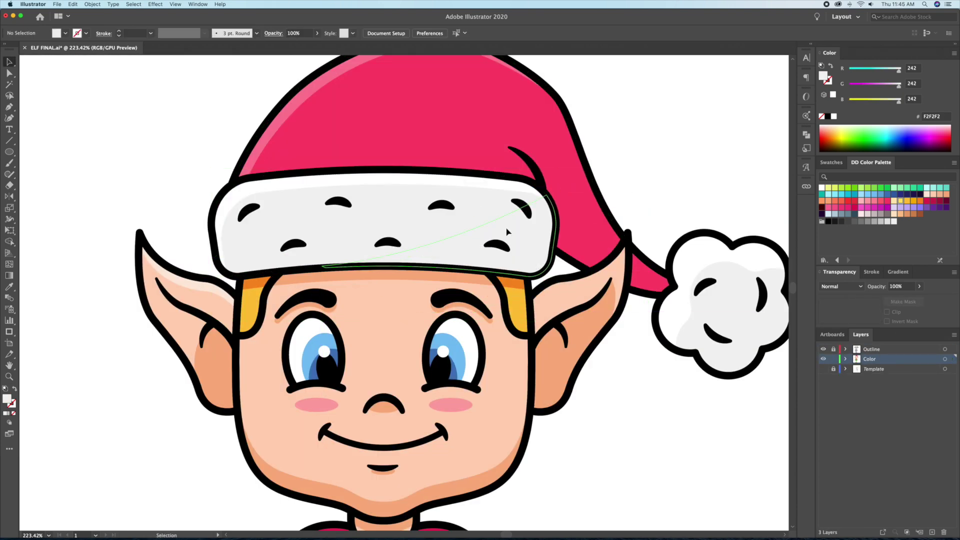
pyautogui.click(828, 215)
pyautogui.click(872, 215)
pyautogui.click(868, 220)
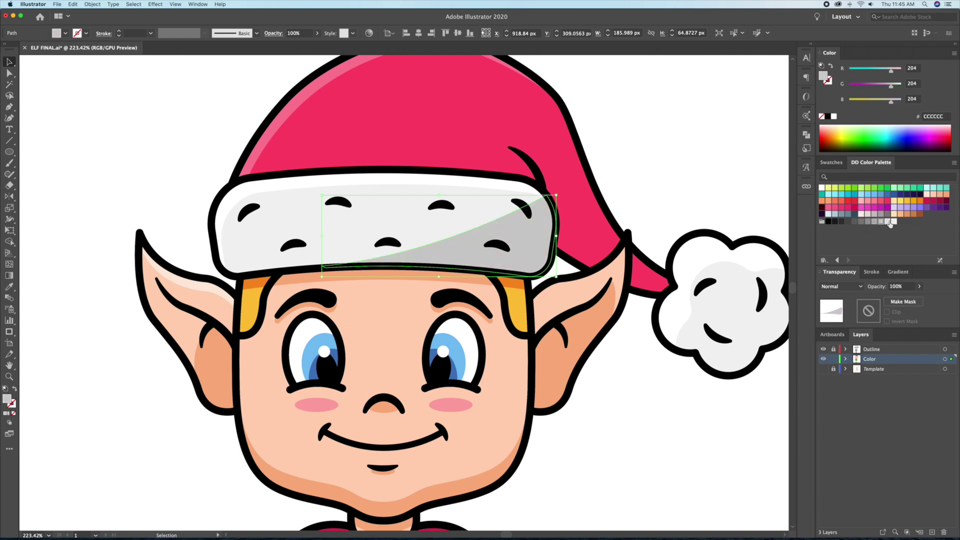
pyautogui.press('shift+super+a')
# - Draw an EA2454 shadow shape over the red hat's right side, fold and drooping tip
pyautogui.scroll(-4, 628, 180)
pyautogui.scroll(-2, 628, 180)
pyautogui.scroll(6, 524, 467)
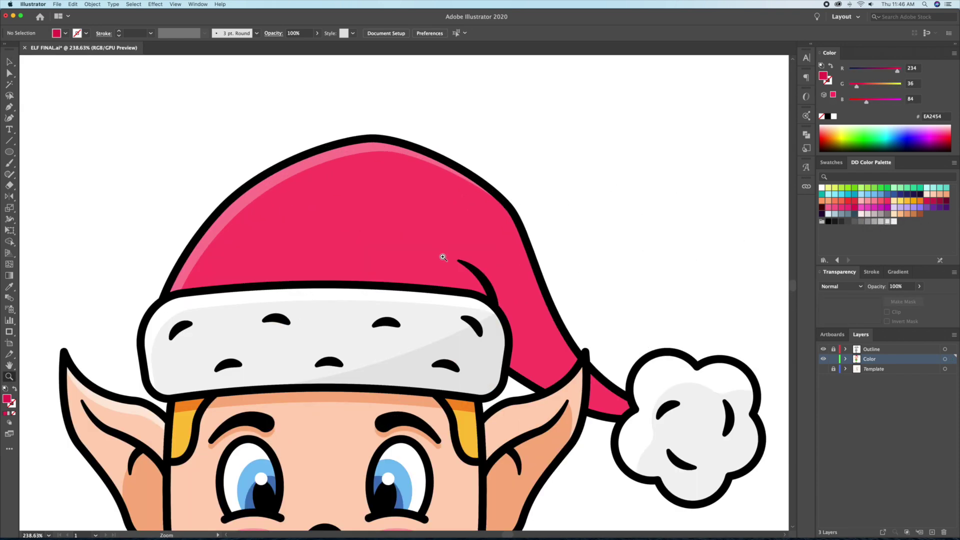
pyautogui.click(416, 289)
pyautogui.click(509, 210)
pyautogui.click(594, 244)
pyautogui.click(629, 355)
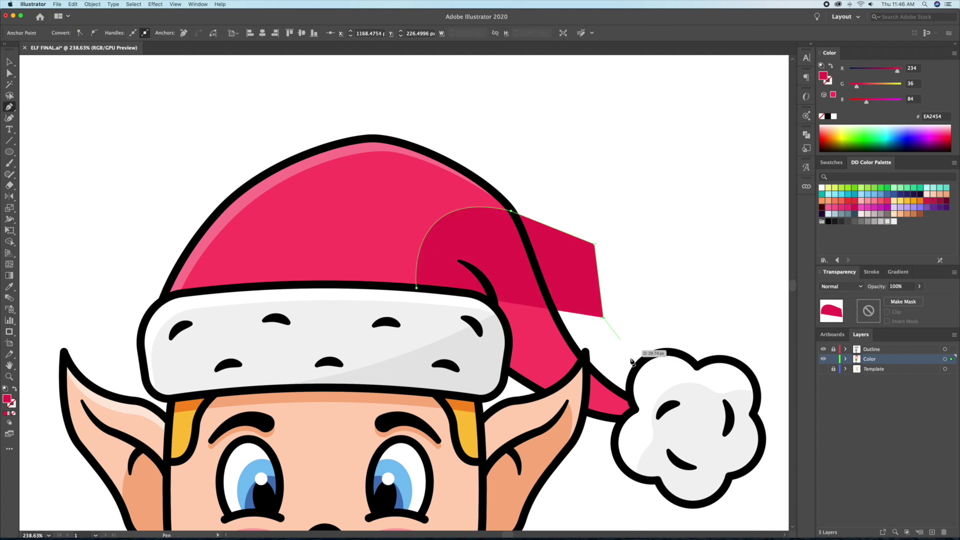
pyautogui.click(649, 409)
pyautogui.click(605, 452)
pyautogui.click(534, 432)
pyautogui.click(437, 364)
pyautogui.click(416, 289)
pyautogui.scroll(-3, 585, 280)
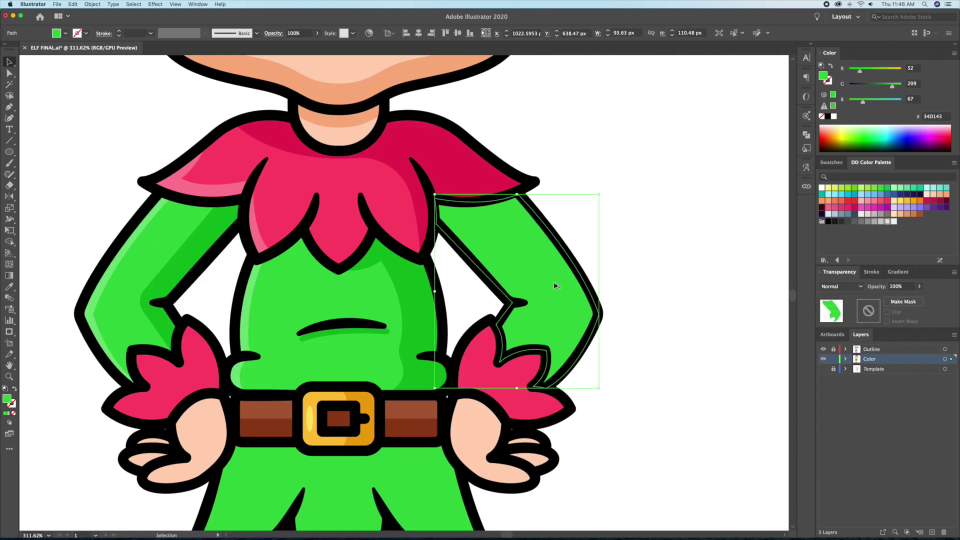
# - Use an offset copy of the right sleeve's fill to shade the sleeve's outer side
pyautogui.moveTo(558, 289)
pyautogui.mouseDown()
pyautogui.moveTo(511, 289)
pyautogui.moveTo(567, 278)
pyautogui.mouseUp()
pyautogui.hotkey('ctrl', 'z')
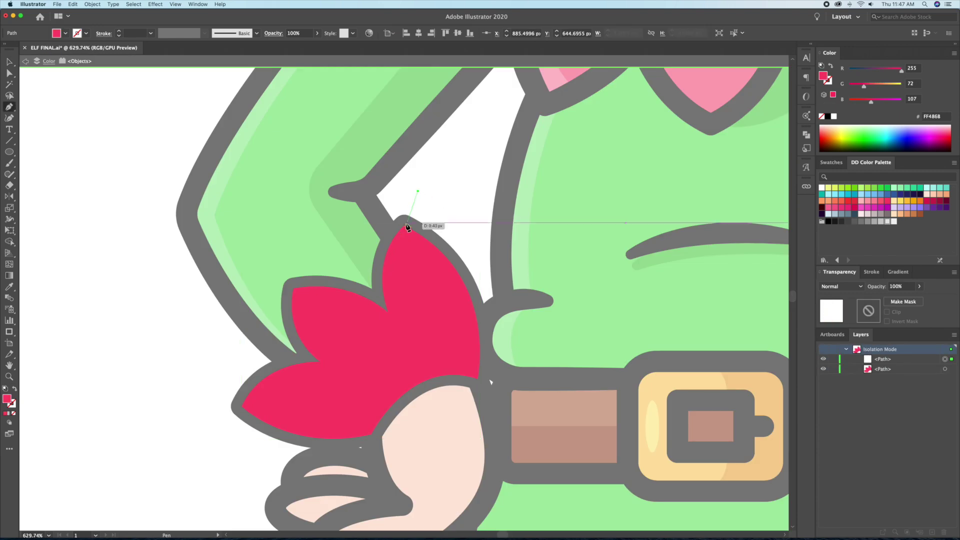
# - Draw a shadow shape over the inner petal of the isolated left cuff and shade it darker red
pyautogui.click(362, 212)
pyautogui.click(388, 312)
pyautogui.click(417, 192)
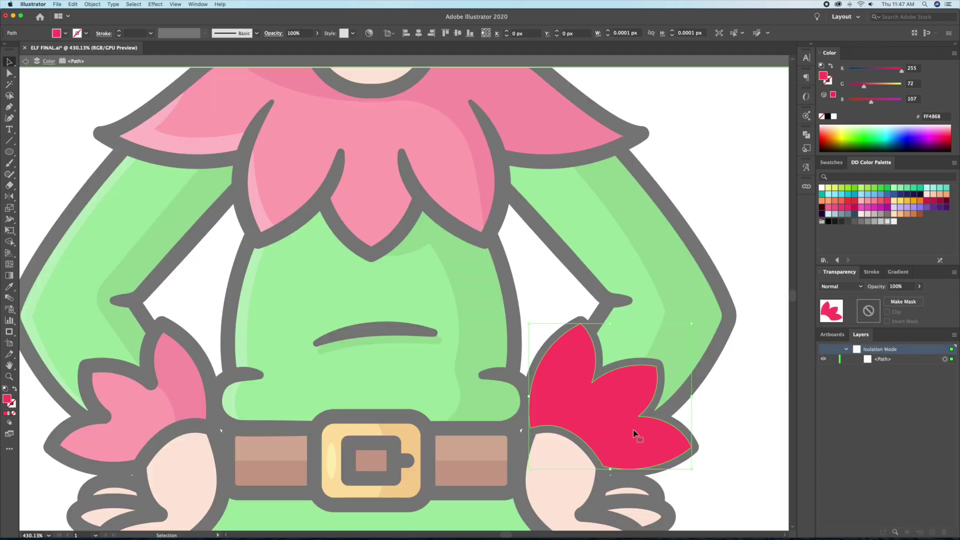
# - Draw a curved shadow over the lower petal of the isolated right cuff and shade it darker red
pyautogui.scroll(-3, 631, 435)
pyautogui.moveTo(535, 362); pyautogui.dragTo(578, 358)
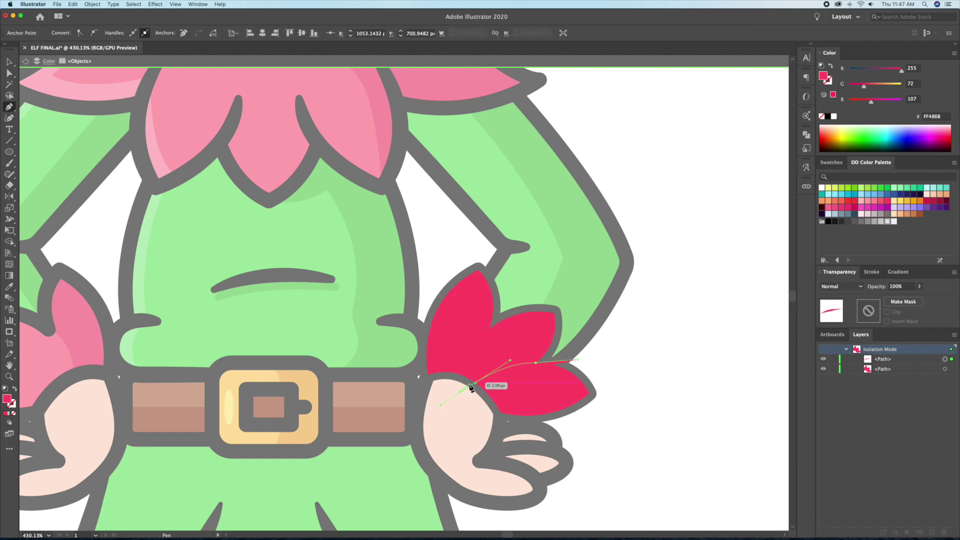
pyautogui.click(471, 388)
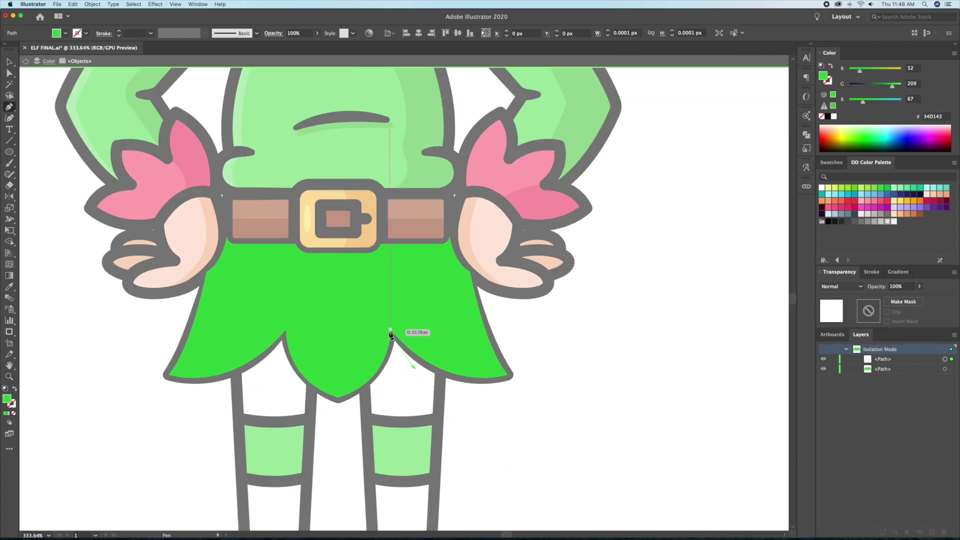
# - Draw a shadow over the tunic skirt's right panel, fill it 11B71C green and leave isolation mode
pyautogui.click(413, 367)
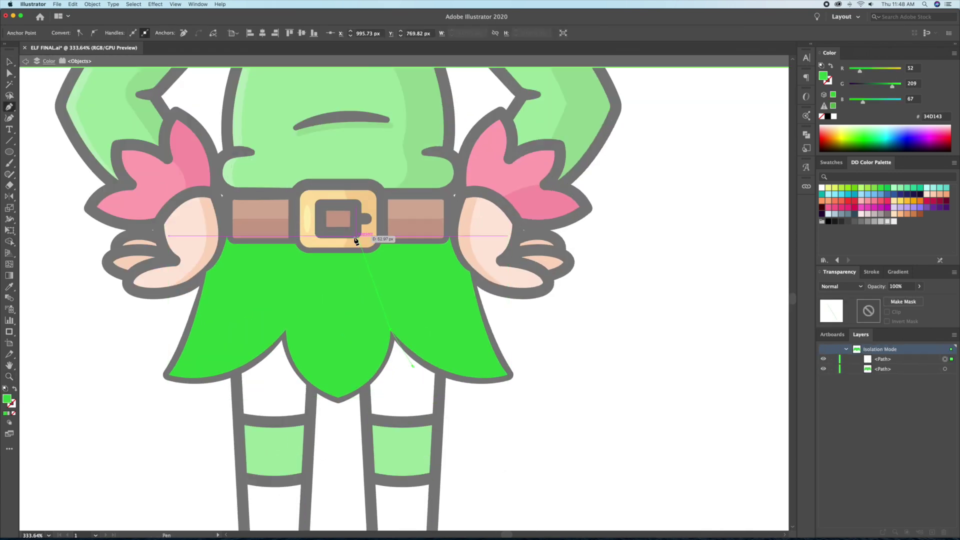
pyautogui.click(345, 179)
pyautogui.press('Escape')
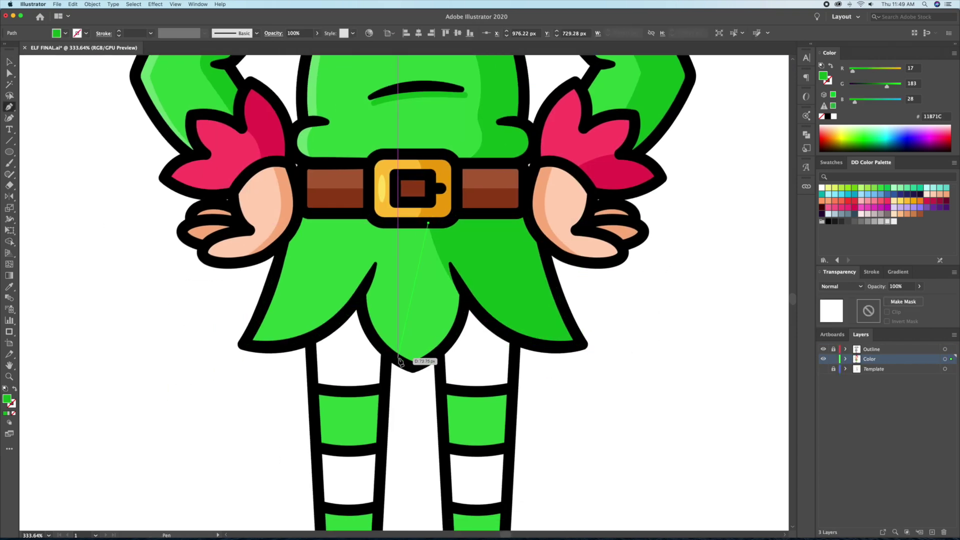
# - Draw a matching dark green shadow over the right half of the skirt's middle panel
pyautogui.click(398, 358)
pyautogui.click(477, 395)
pyautogui.click(502, 328)
pyautogui.click(493, 274)
pyautogui.click(438, 234)
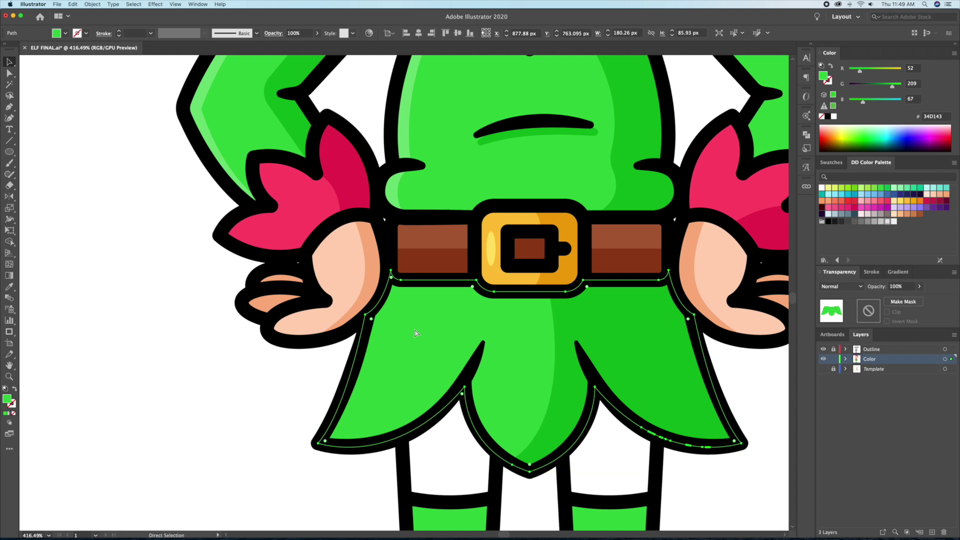
# - Draw a white highlight along the skirt's left edge and set its opacity to 30%
pyautogui.press('super+shift+a')
pyautogui.press('p')
pyautogui.click(369, 318)
pyautogui.moveTo(355, 417); pyautogui.dragTo(329, 454)
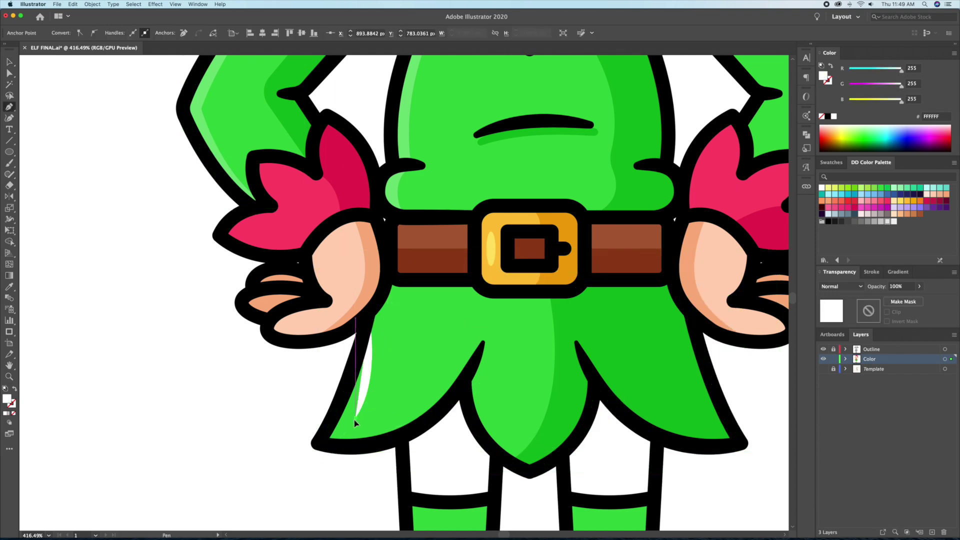
pyautogui.click(369, 318)
pyautogui.press('v')
pyautogui.press('3')
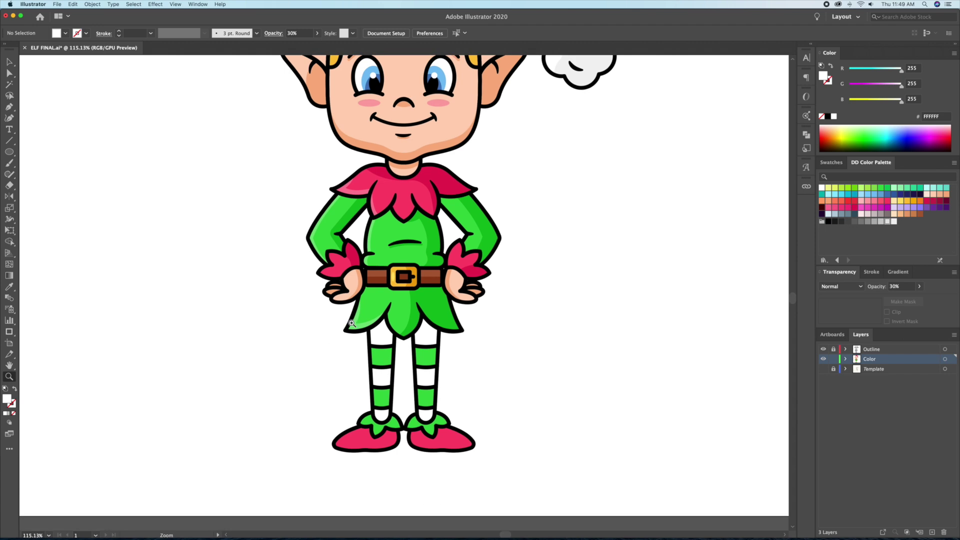
# - Draw a shadow down the right half of the left stocking, fill it E6E6E6 grey and leave isolation mode
pyautogui.scroll(5, 424, 311)
pyautogui.doubleClick(381, 220)
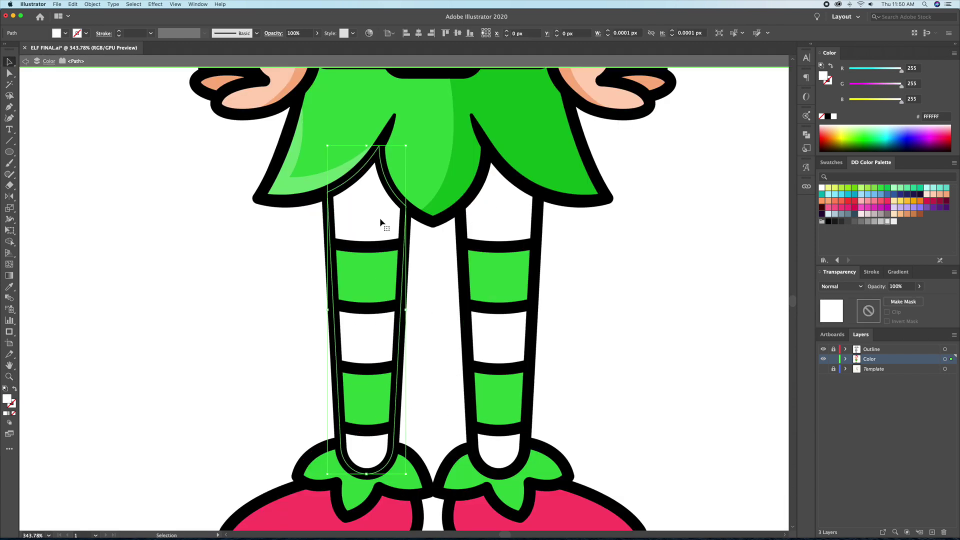
pyautogui.press('p')
pyautogui.click(380, 146)
pyautogui.click(367, 487)
pyautogui.click(425, 462)
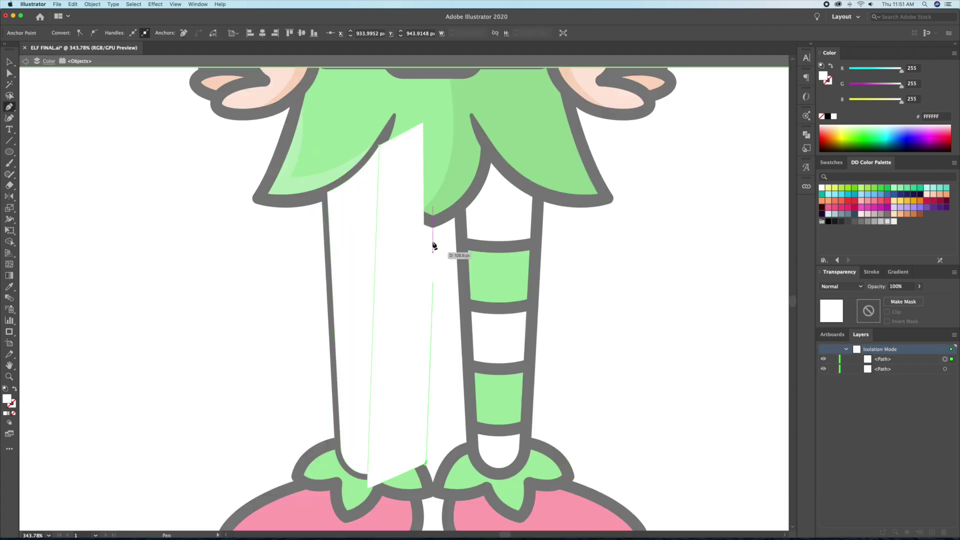
pyautogui.moveTo(425, 124); pyautogui.dragTo(365, 203)
pyautogui.press('v')
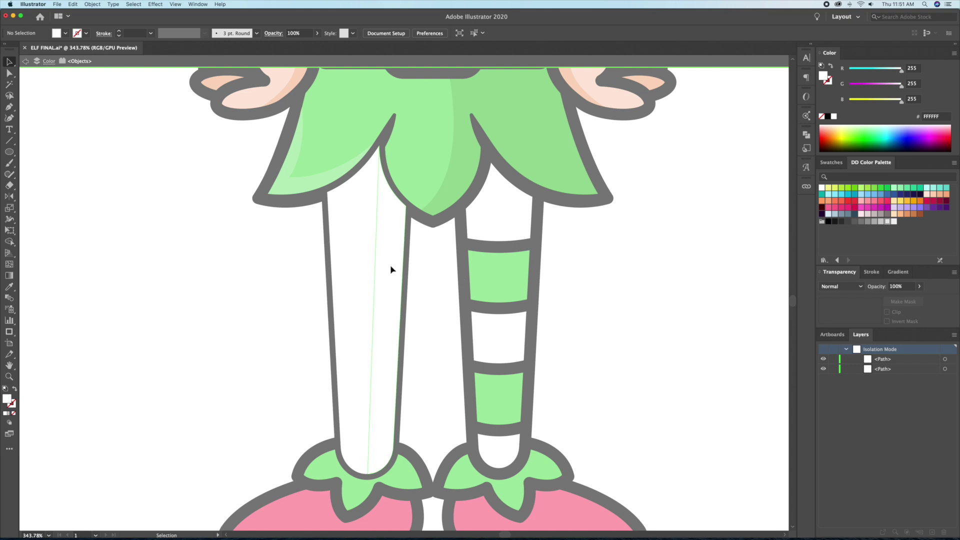
pyautogui.click(888, 221)
pyautogui.doubleClick(654, 295)
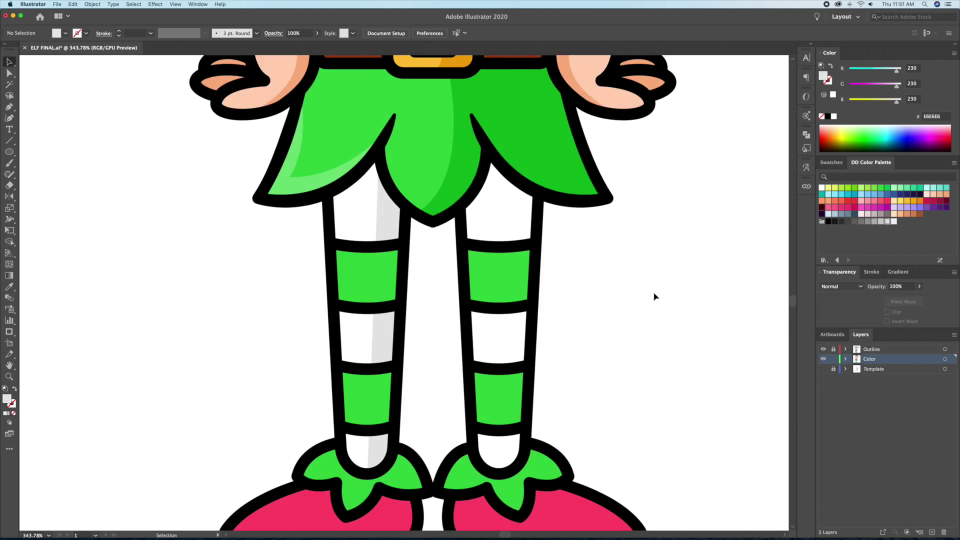
# - Duplicate the grey stocking shadow in place and trim the copy with Shape Builder so it covers only the two green stripes
pyautogui.click(391, 218)
pyautogui.click(91, 4)
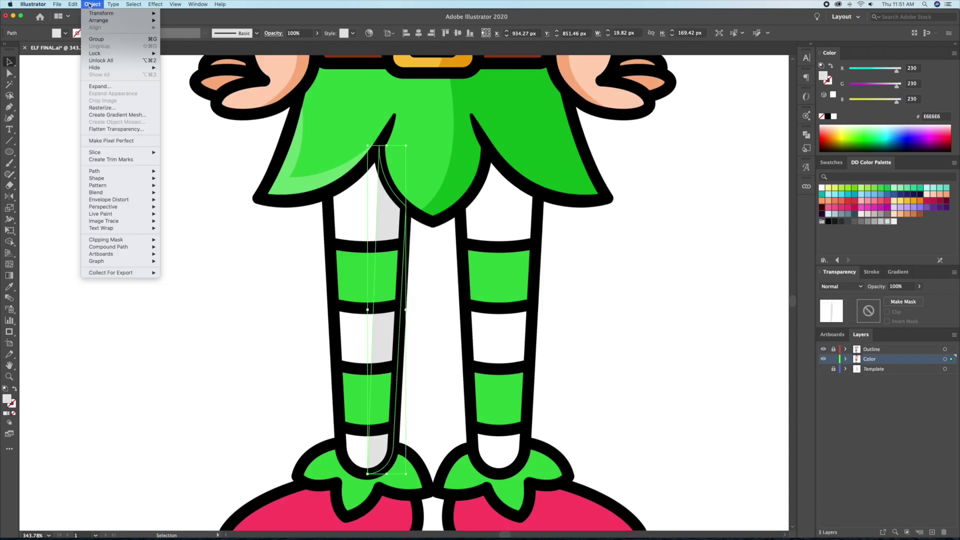
pyautogui.moveTo(73, 4)
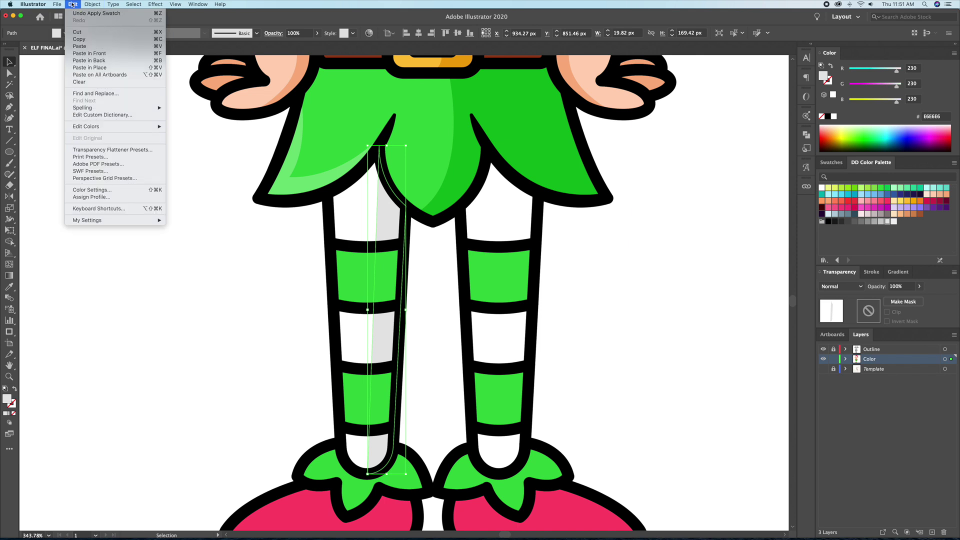
pyautogui.click(93, 52)
pyautogui.click(73, 4)
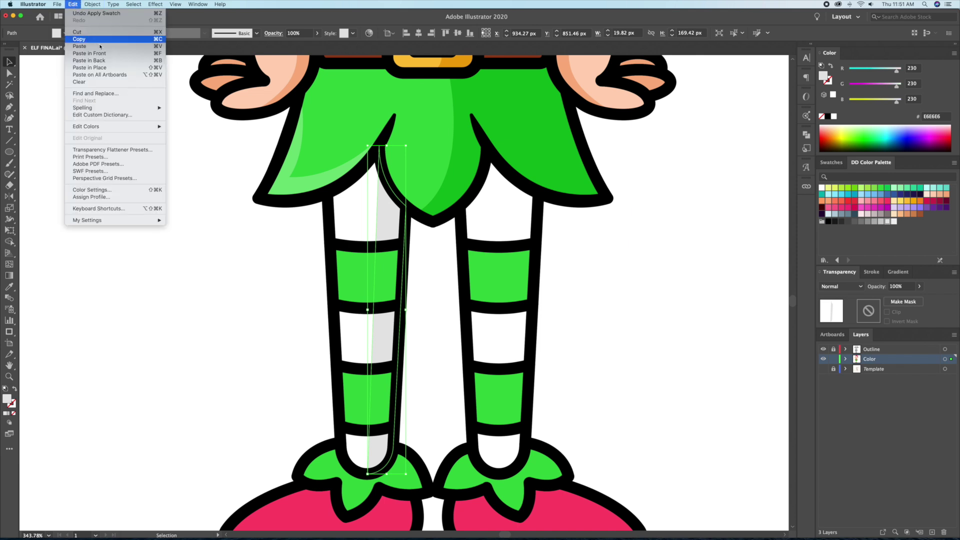
pyautogui.press('shift+super+v')
pyautogui.keyDown('shift'); pyautogui.click(366, 274); pyautogui.keyUp('shift')
pyautogui.keyDown('shift'); pyautogui.click(358, 385); pyautogui.keyUp('shift')
pyautogui.hotkey('shift', 'm')
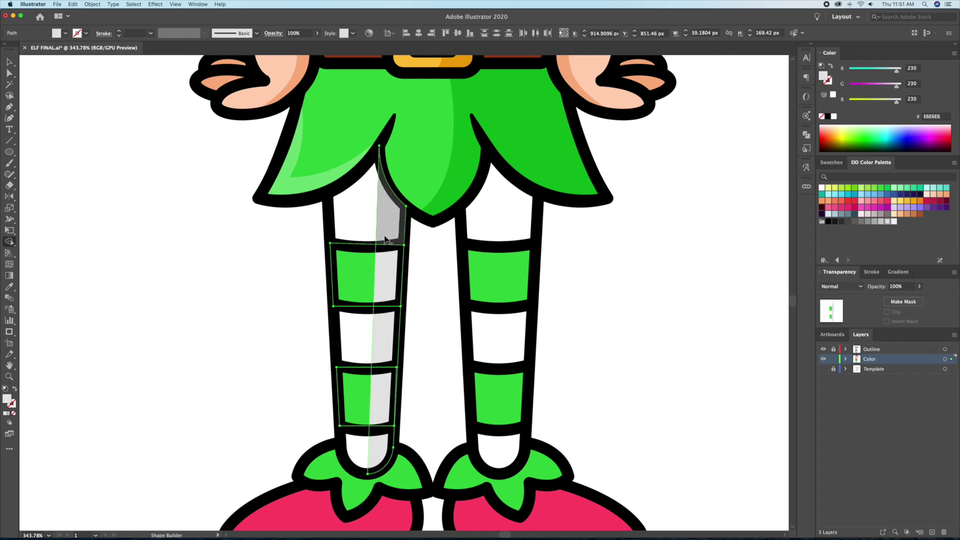
pyautogui.click(395, 327)
pyautogui.press('v')
pyautogui.click(266, 411)
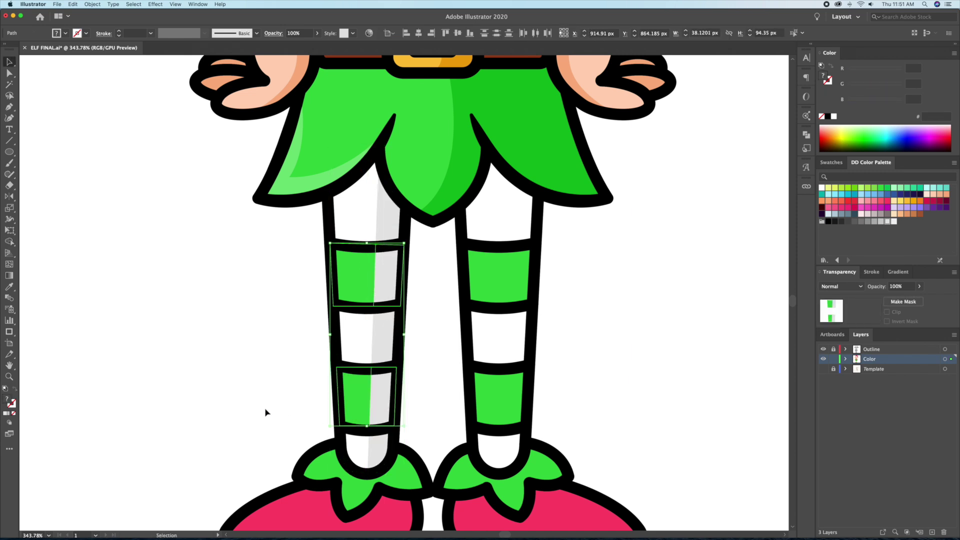
# - Fill the trimmed shadow pieces on the left stocking's green stripes with the skirt's dark green, 11B71C
pyautogui.click(379, 386)
pyautogui.press('i')
pyautogui.click(464, 184)
pyautogui.scroll(-5, 610, 280)
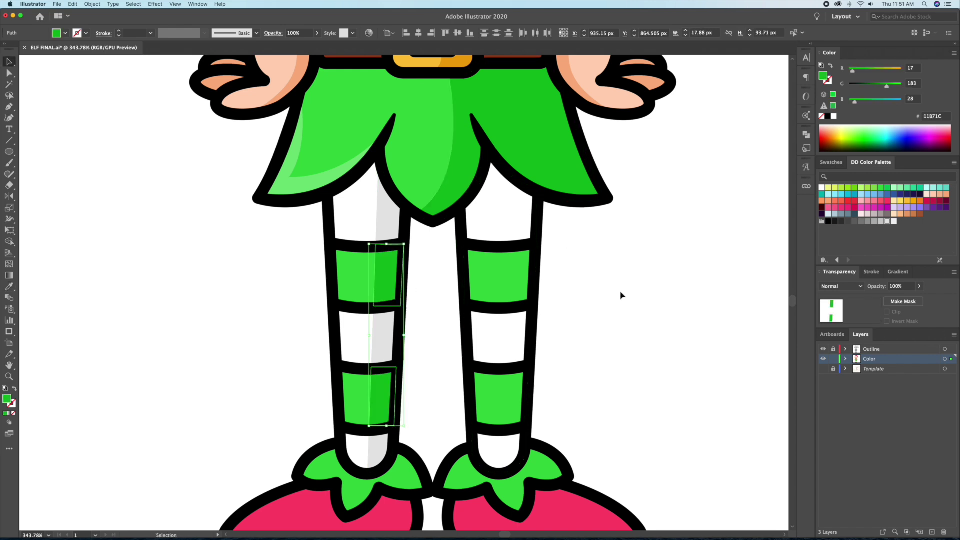
pyautogui.press('v')
pyautogui.press('super+shift+a')
# - Select the grey and green shadows of the left leg and mirror a copy of them onto the right leg
pyautogui.click(395, 276)
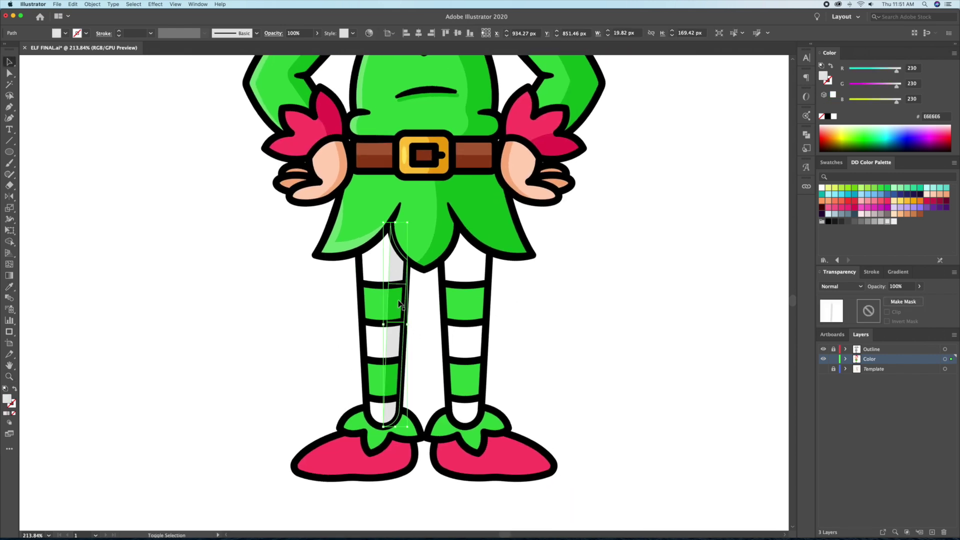
pyautogui.click(399, 414)
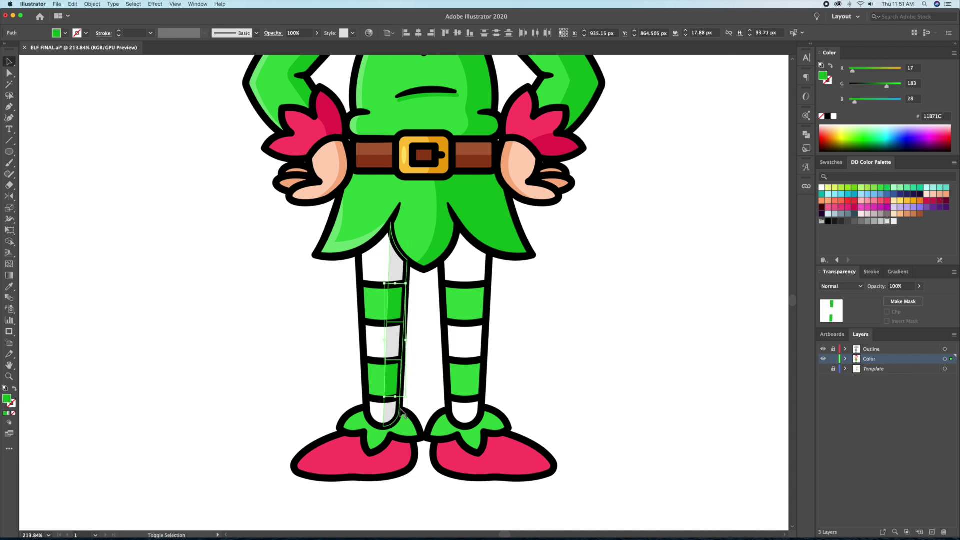
pyautogui.keyDown('alt'); pyautogui.click(425, 268); pyautogui.keyUp('alt')
pyautogui.click(251, 255)
pyautogui.press('super+shift+a')
# - Draw a dark green shadow over the right half of the left shoe's leafy cuff and mirror it onto the right shoe
pyautogui.press('z')
pyautogui.click(506, 340)
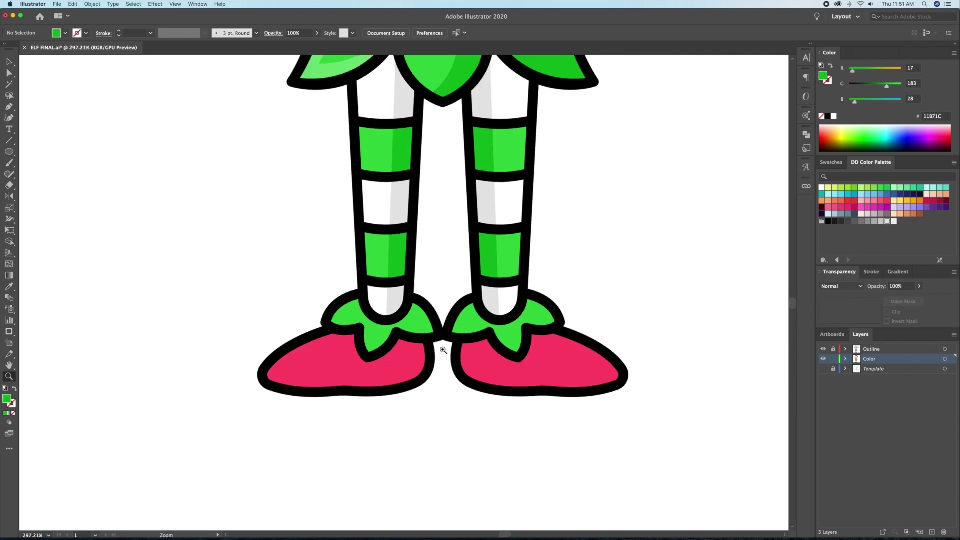
pyautogui.press('v')
pyautogui.doubleClick(481, 272)
pyautogui.click(413, 355)
pyautogui.click(400, 309)
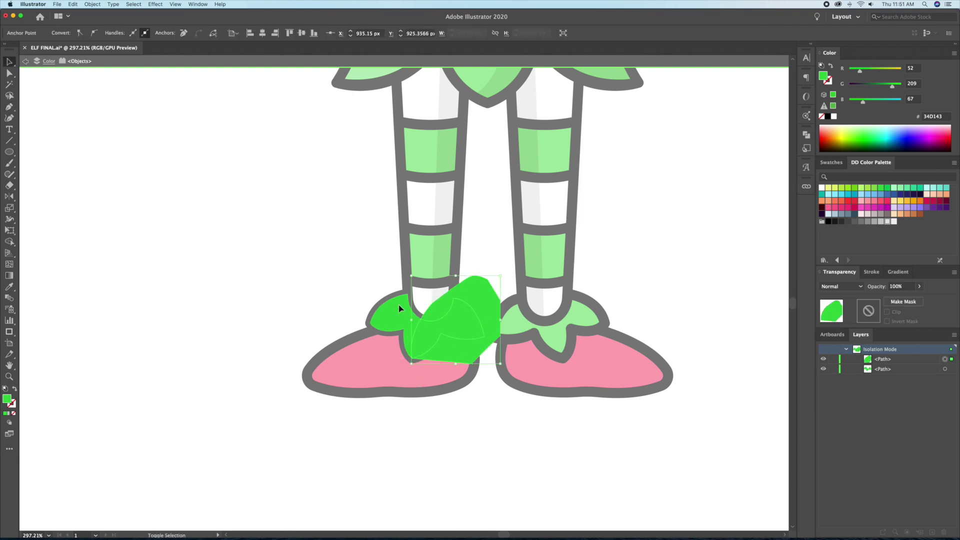
pyautogui.press('Delete')
pyautogui.press('Escape')
pyautogui.press('o')
pyautogui.press('v')
# - Draw a thin curved highlight along the upper left edge of the left red shoe, coloured like the costume's other highlights
pyautogui.click(416, 387)
pyautogui.moveTo(415, 387)
pyautogui.mouseDown()
pyautogui.moveTo(439, 392)
pyautogui.moveTo(360, 343)
pyautogui.mouseUp()
pyautogui.click(336, 354)
pyautogui.scroll(-3, 336, 355)
pyautogui.scroll(5, 382, 156)
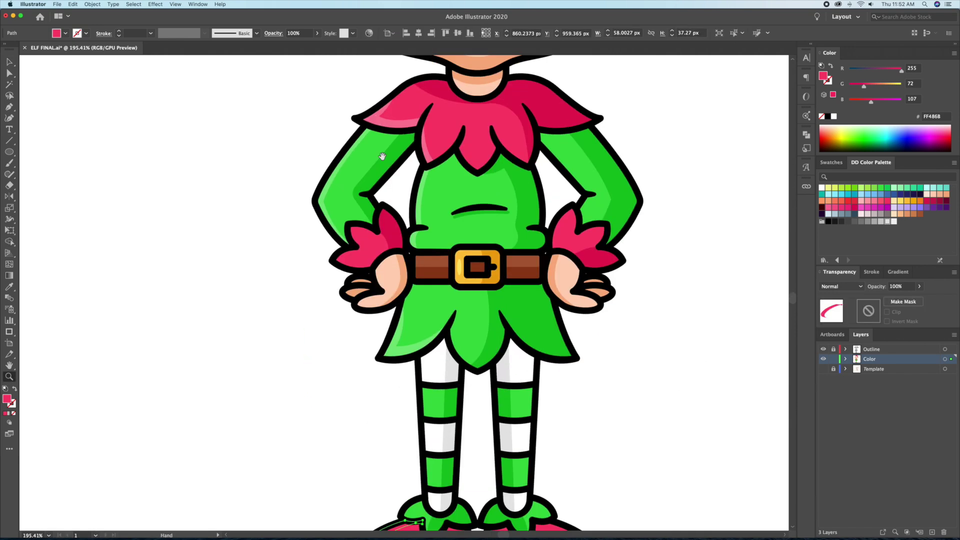
pyautogui.scroll(-3, 400, 300)
pyautogui.scroll(3, 368, 401)
# - Draw a shadow shape over the red shoe below its green cuff and give it the darker red of the wrist cuffs
pyautogui.doubleClick(368, 367)
pyautogui.press('p')
pyautogui.click(359, 386)
pyautogui.moveTo(368, 444)
pyautogui.mouseDown()
pyautogui.moveTo(405, 479)
pyautogui.moveTo(460, 449)
pyautogui.mouseUp()
pyautogui.click(358, 387)
pyautogui.press('Escape')
pyautogui.scroll(-3, 350, 370)
pyautogui.scroll(3, 330, 161)
pyautogui.press('i')
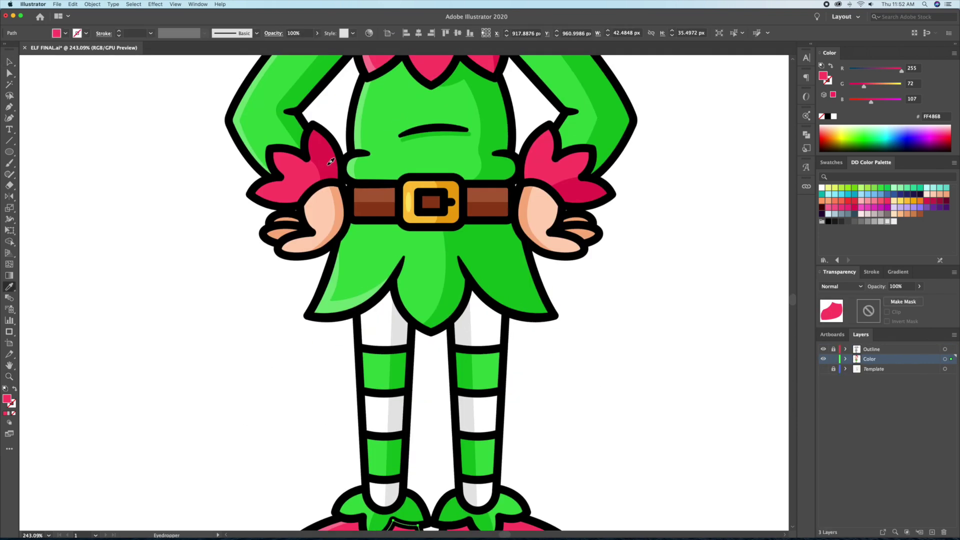
pyautogui.scroll(-3, 331, 162)
pyautogui.click(500, 390)
pyautogui.hotkey('ctrl', 'shift', 'a')
# - Draw a curved line across the upper left of the red hat and set its stroke weight to 10 pt
pyautogui.scroll(-2, 498, 415)
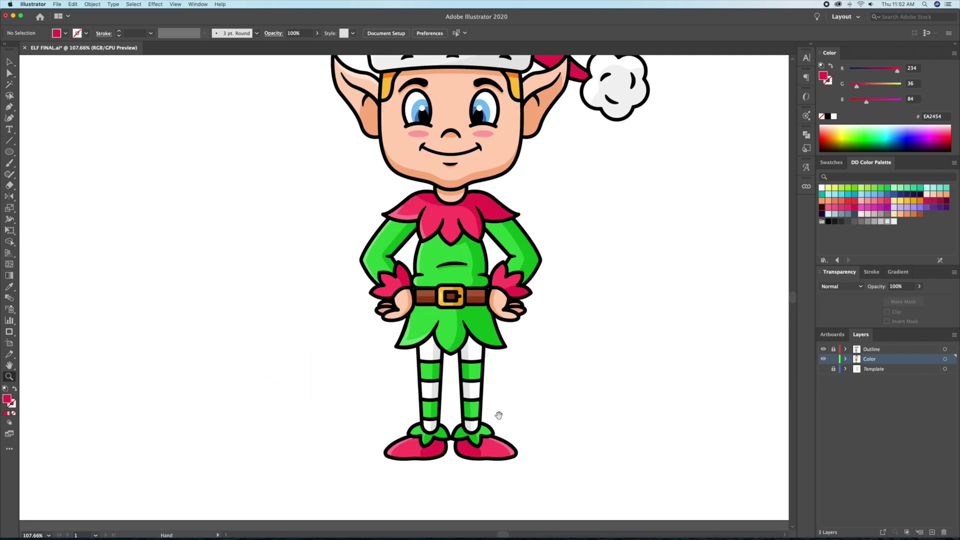
pyautogui.scroll(3, 498, 415)
pyautogui.scroll(5, 283, 247)
pyautogui.press('p')
pyautogui.click(280, 241)
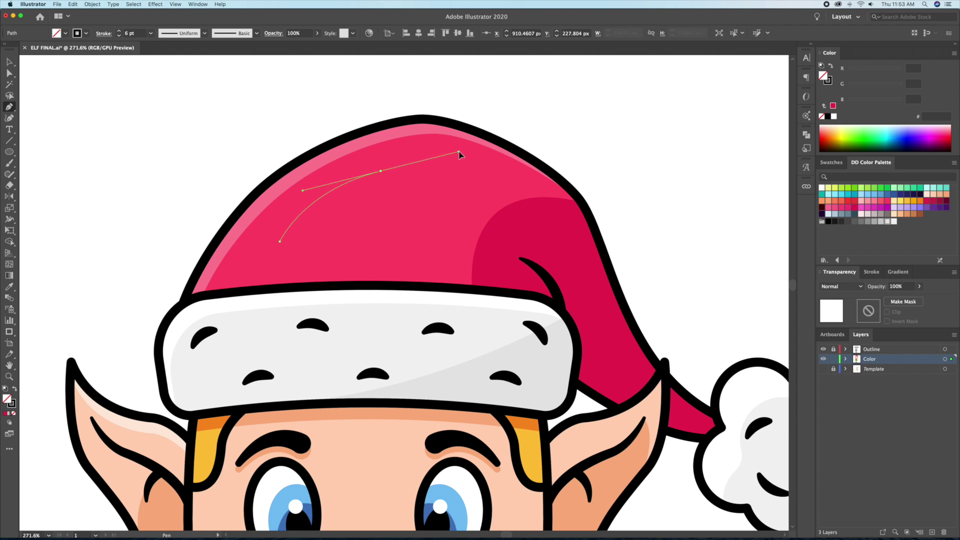
pyautogui.moveTo(461, 147); pyautogui.dragTo(462, 148)
pyautogui.press('v')
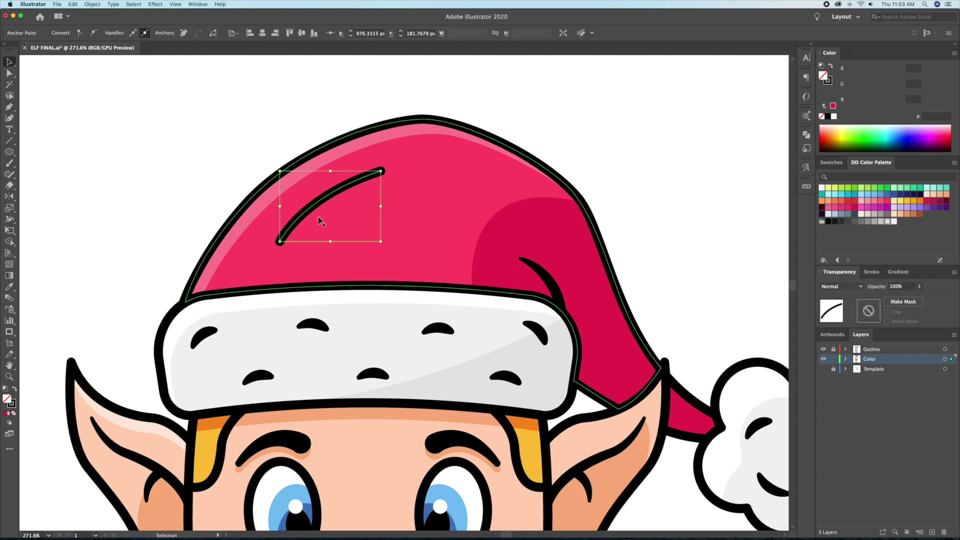
pyautogui.click(871, 272)
pyautogui.click(854, 285)
pyautogui.click(854, 284)
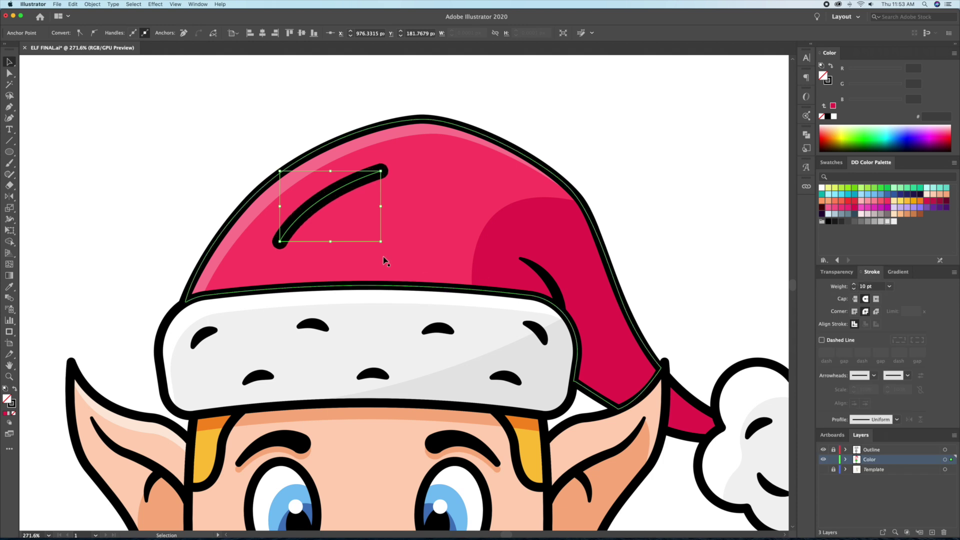
# - Widen the middle of the hat's curved stroke to about 27 pt, then outline it as a white highlight at 30% opacity
pyautogui.hotkey('shift', 'w')
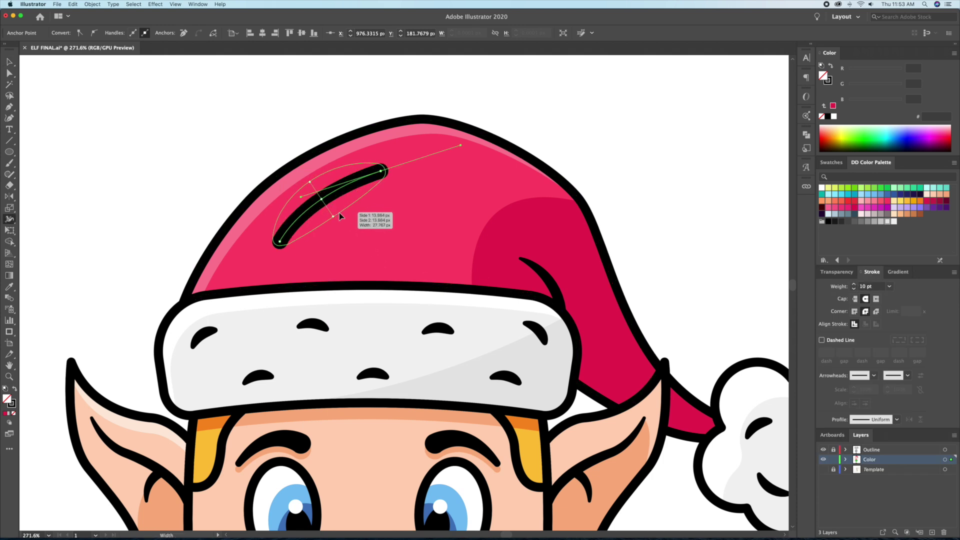
pyautogui.moveTo(341, 217); pyautogui.dragTo(347, 224)
pyautogui.press('v')
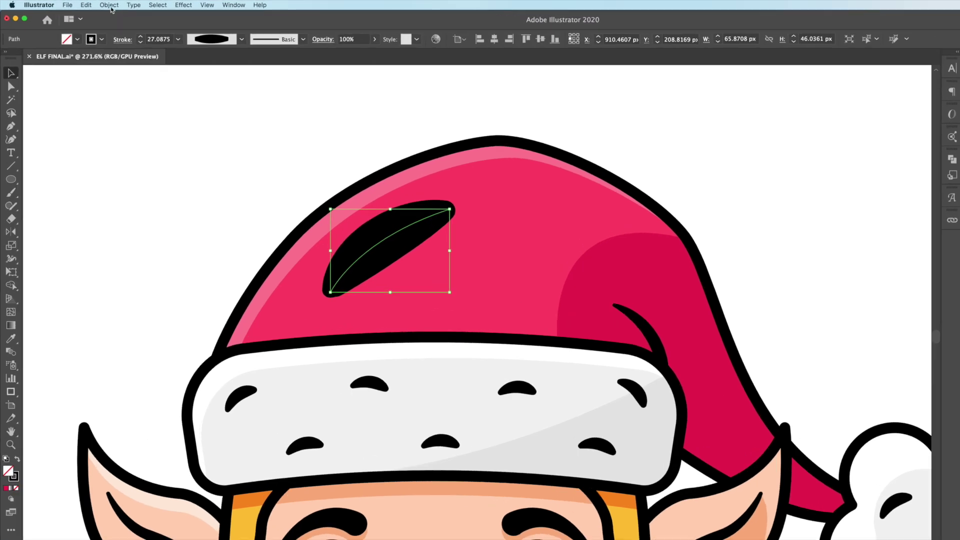
pyautogui.click(92, 4)
pyautogui.moveTo(152, 171)
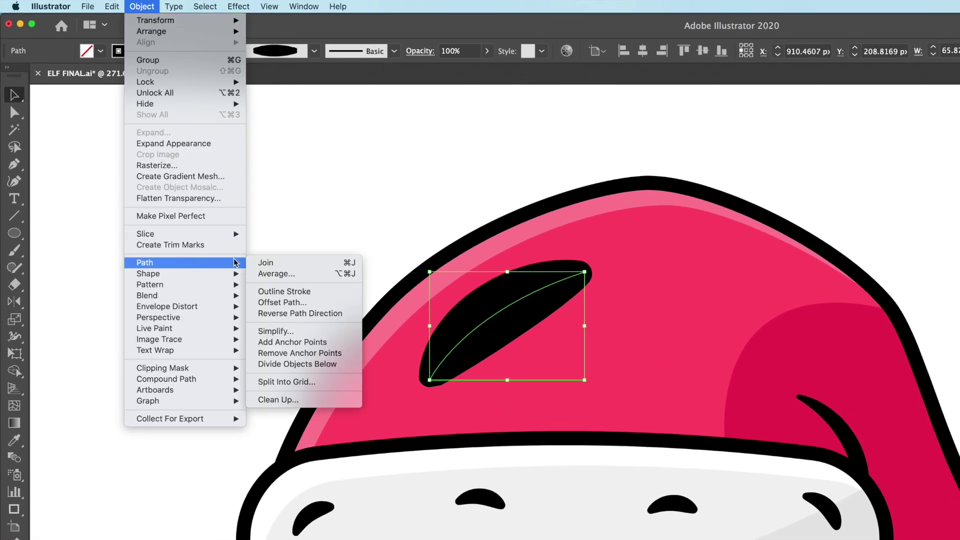
pyautogui.click(295, 291)
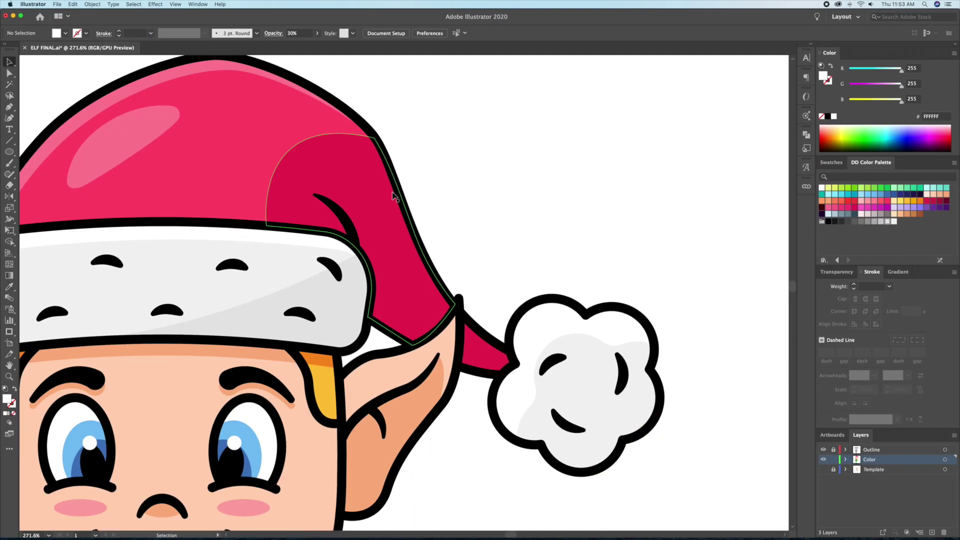
# - Draw a second tapered highlight, about 25 by 54 px, down the hat's dark folded side and convert its stroke to an outlined shape
pyautogui.press('p')
pyautogui.click(368, 190)
pyautogui.click(404, 272)
pyautogui.press('v')
pyautogui.click(92, 4)
pyautogui.press('Escape')
pyautogui.click(92, 4)
pyautogui.click(125, 150)
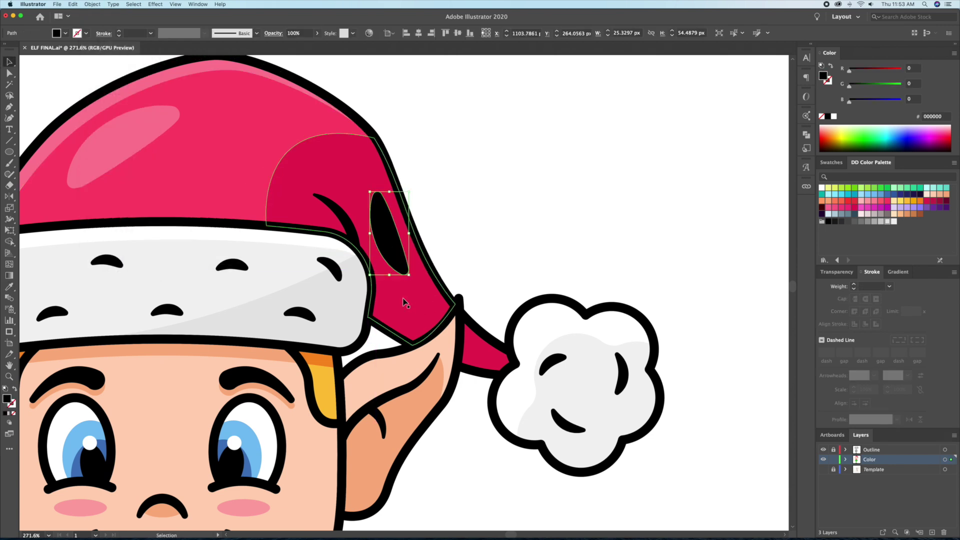
pyautogui.scroll(-2, 407, 284)
pyautogui.doubleClick(823, 75)
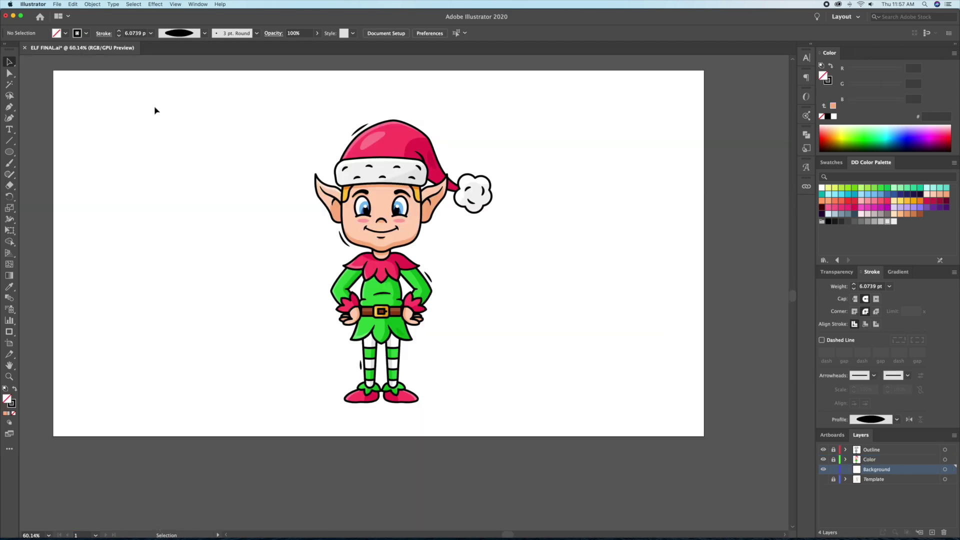
# - Draw a 1920 × 1080 px rectangle covering the artboard on the Background layer and fill it with the elf's skin colour, FFD3B6
pyautogui.click(9, 151)
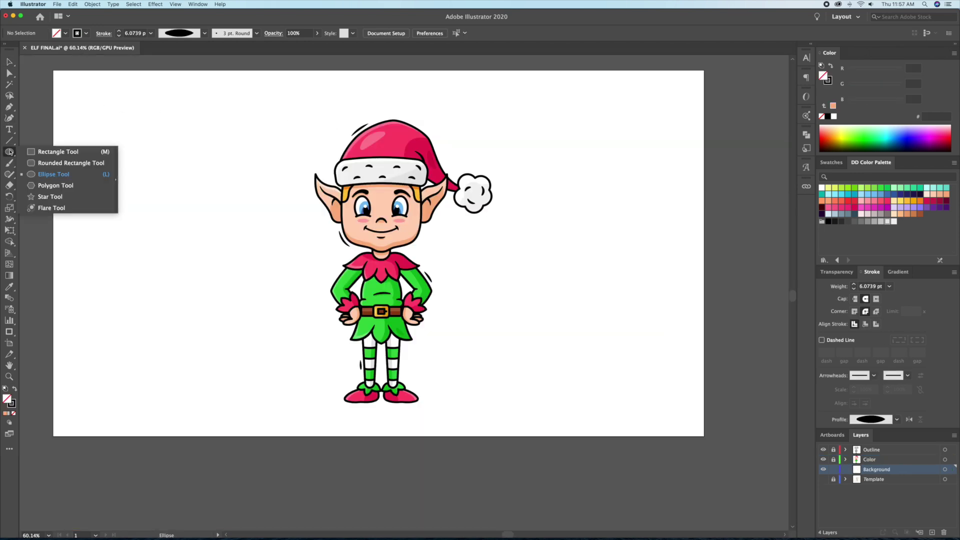
pyautogui.press('m')
pyautogui.click(212, 165)
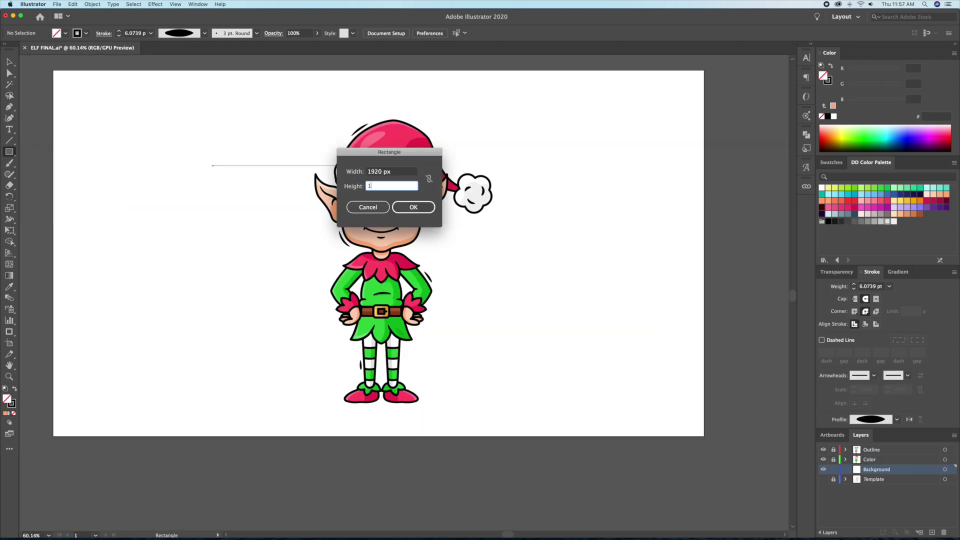
pyautogui.write('1080')
pyautogui.press('Return')
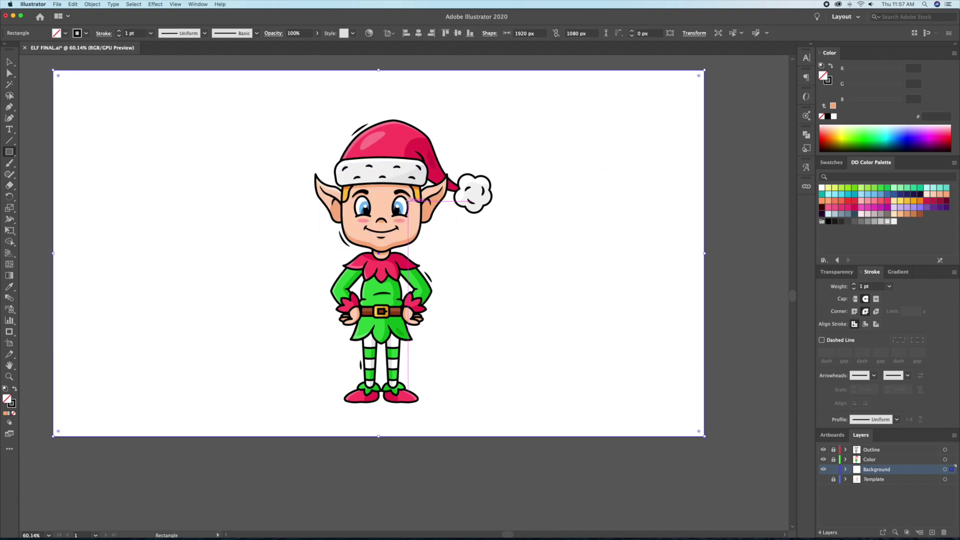
pyautogui.click(408, 225)
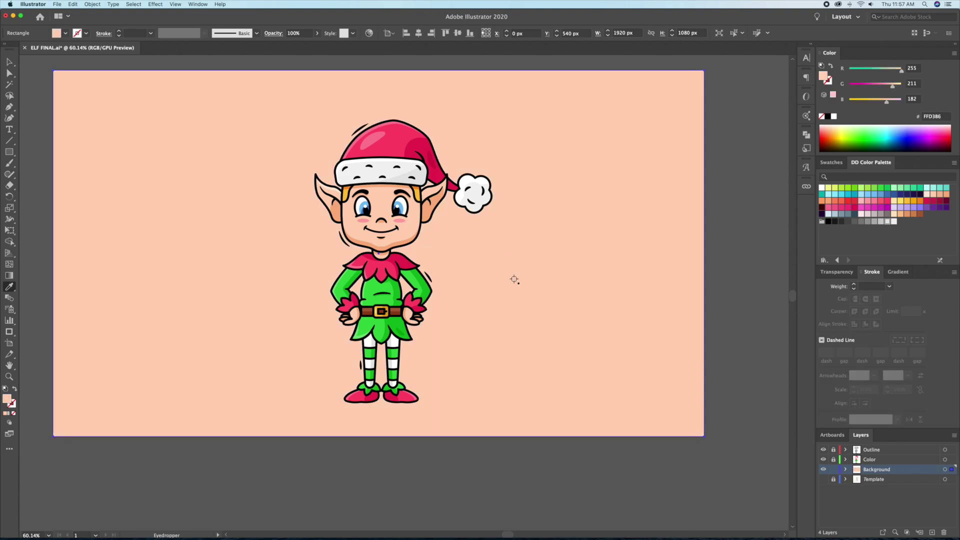